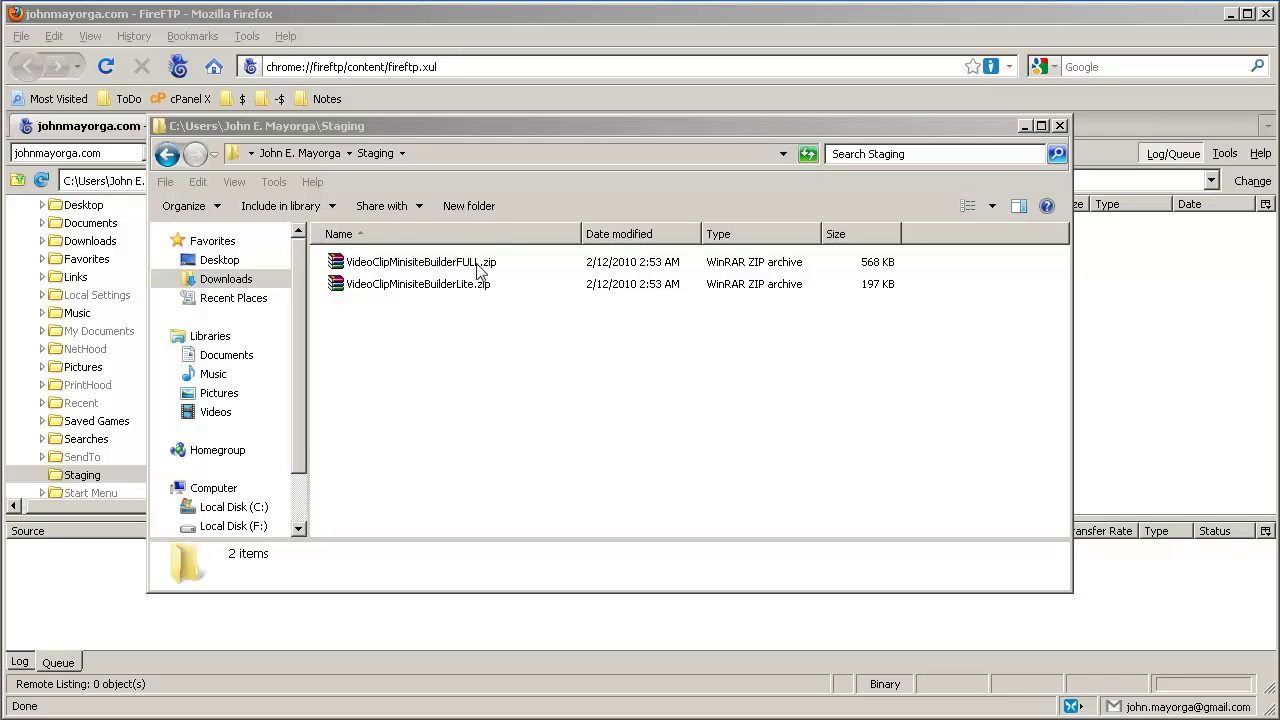
Extract VideoClipMinisiteBuilderLite.zip into its own VideoClipMinisiteBuilderLite subfolder within the Staging folder
{"action": "left_click", "coordinate": [340, 289]}
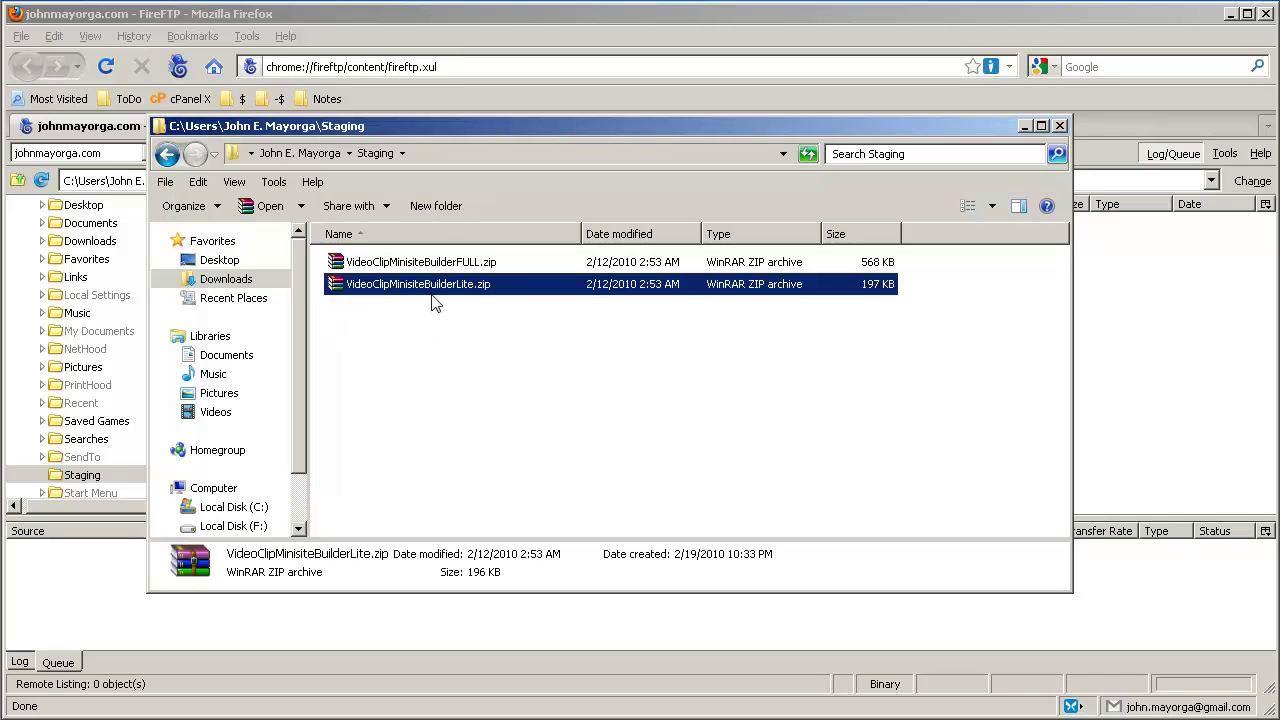
{"action": "left_click_drag", "start_coordinate": [390, 288], "coordinate": [409, 366]}
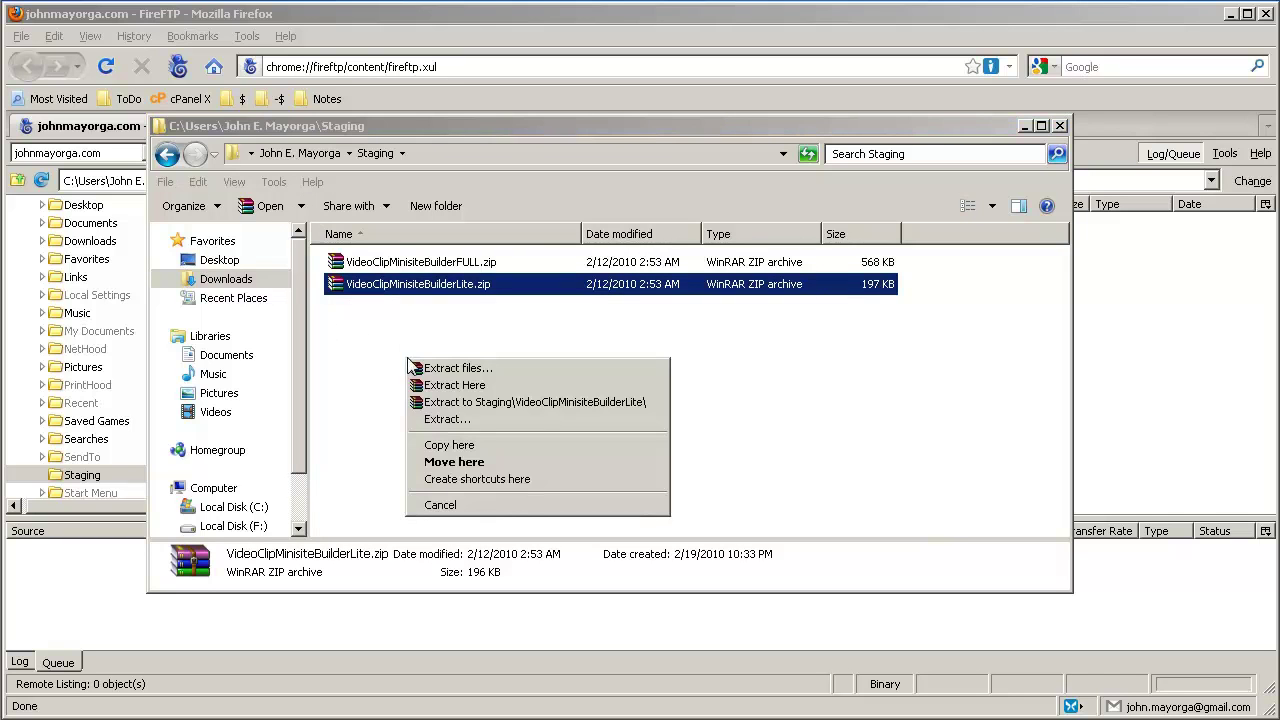
{"action": "left_click", "coordinate": [465, 405]}
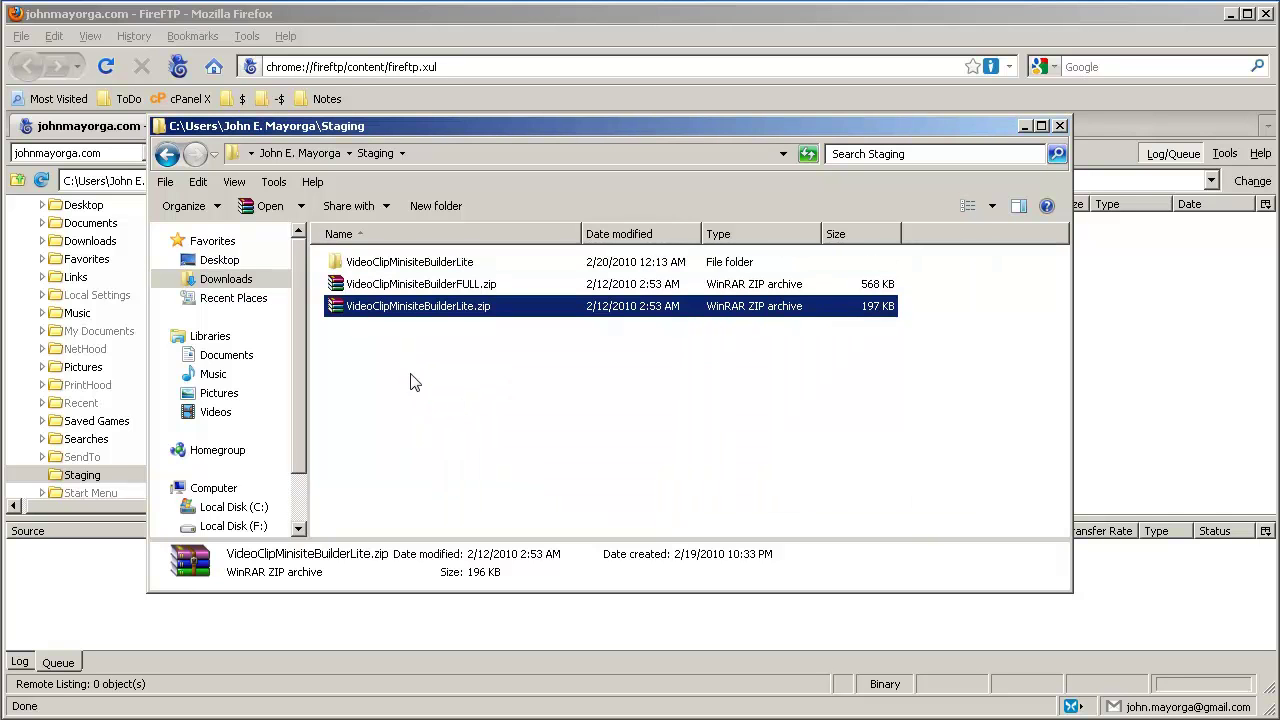
Examine the contents of the extracted VideoClipMinisiteBuilderLite folder and its Script subfolder, then return to Staging
{"action": "left_click", "coordinate": [380, 270]}
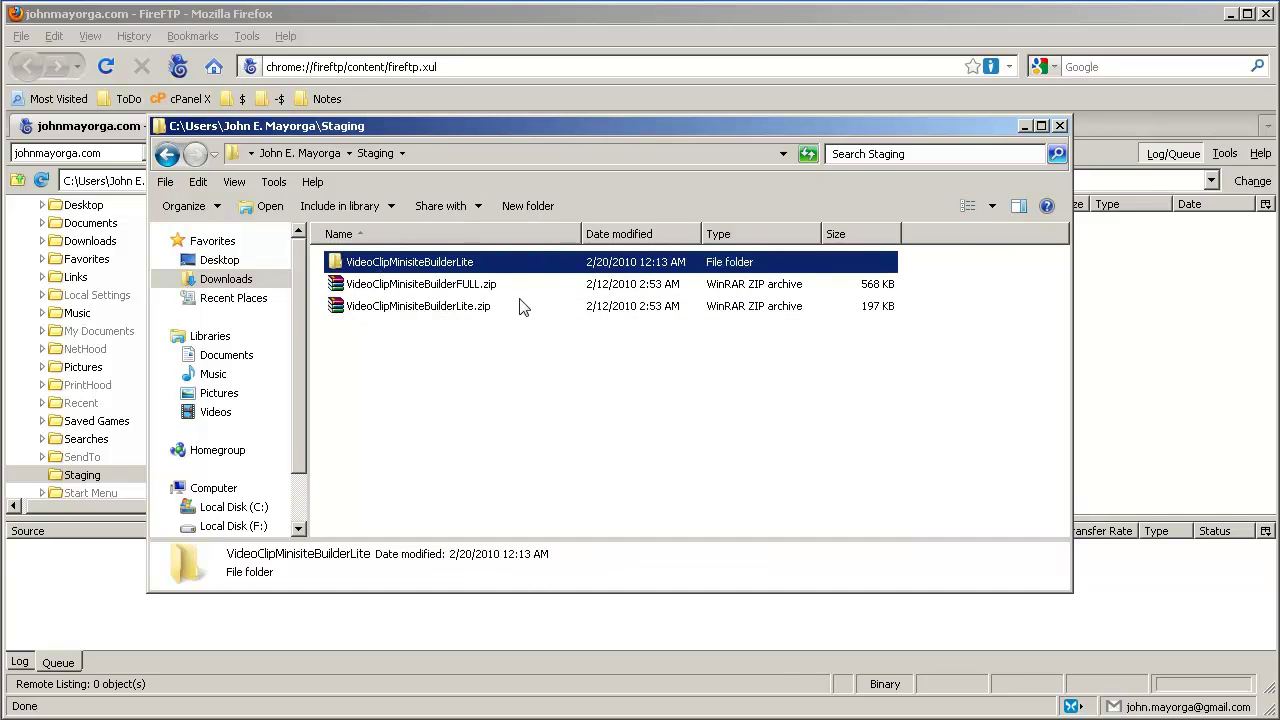
{"action": "double_click", "coordinate": [404, 268]}
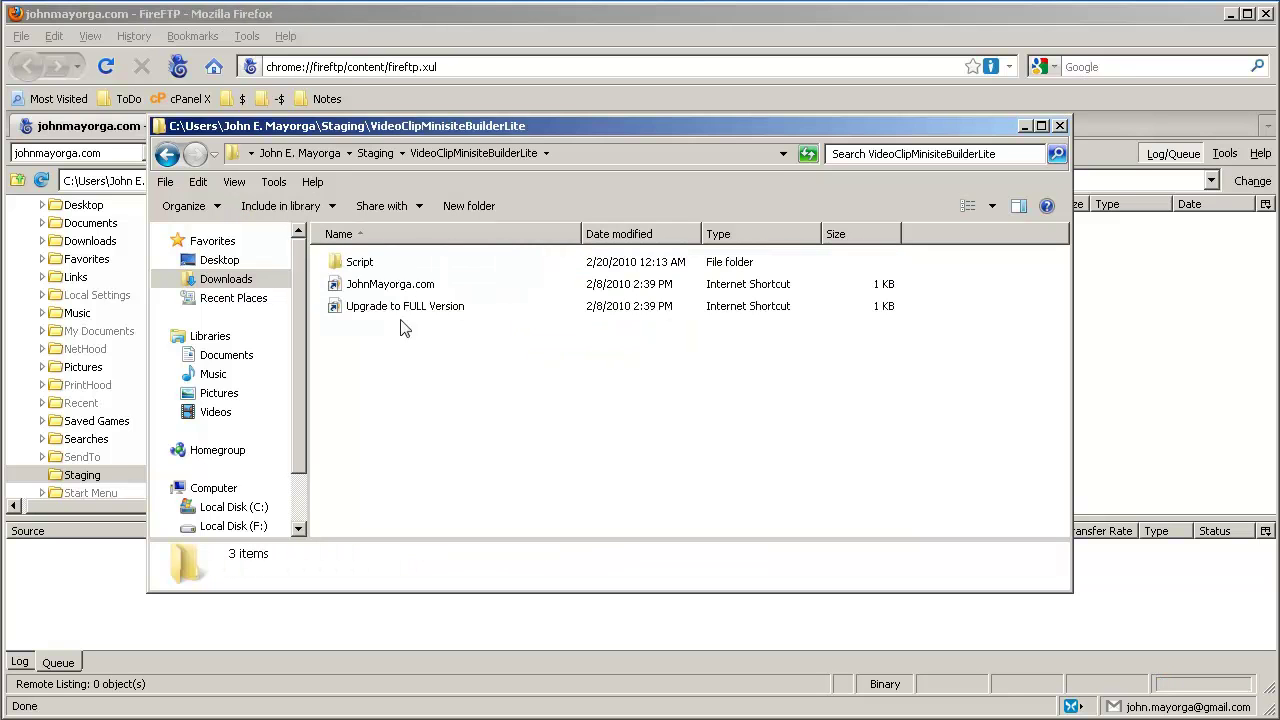
{"action": "double_click", "coordinate": [366, 272]}
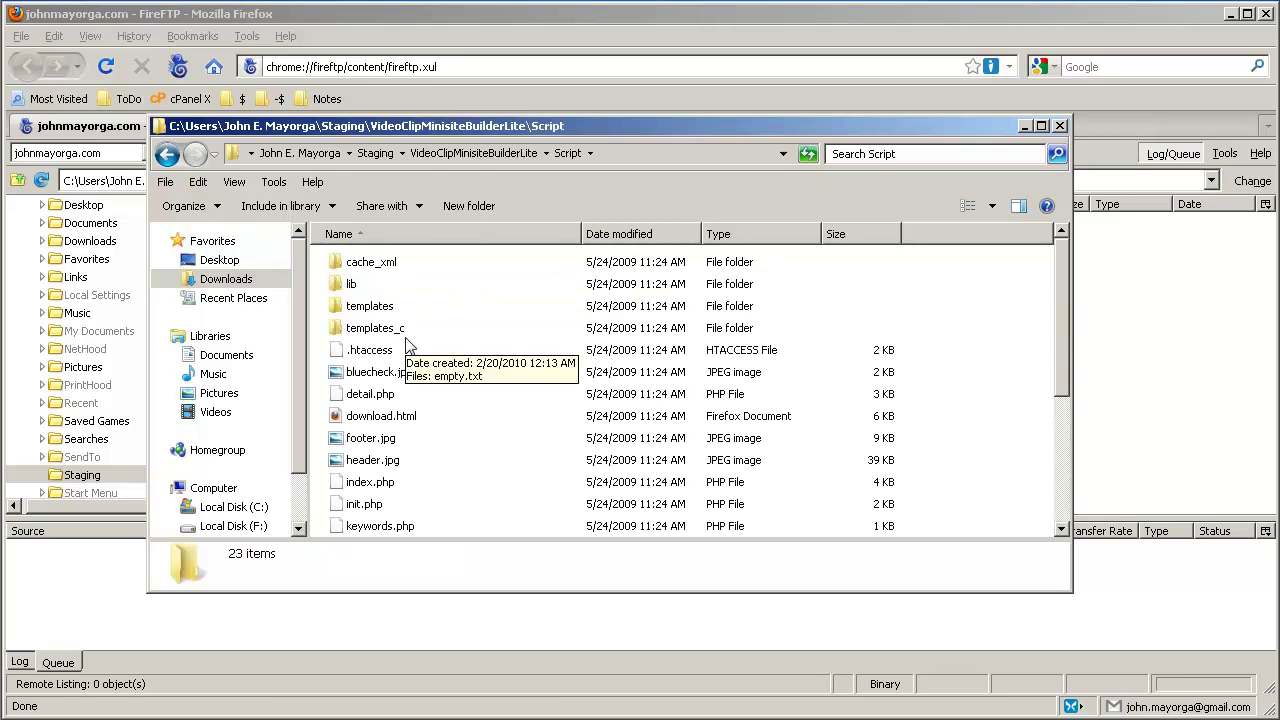
{"action": "left_click", "coordinate": [378, 154]}
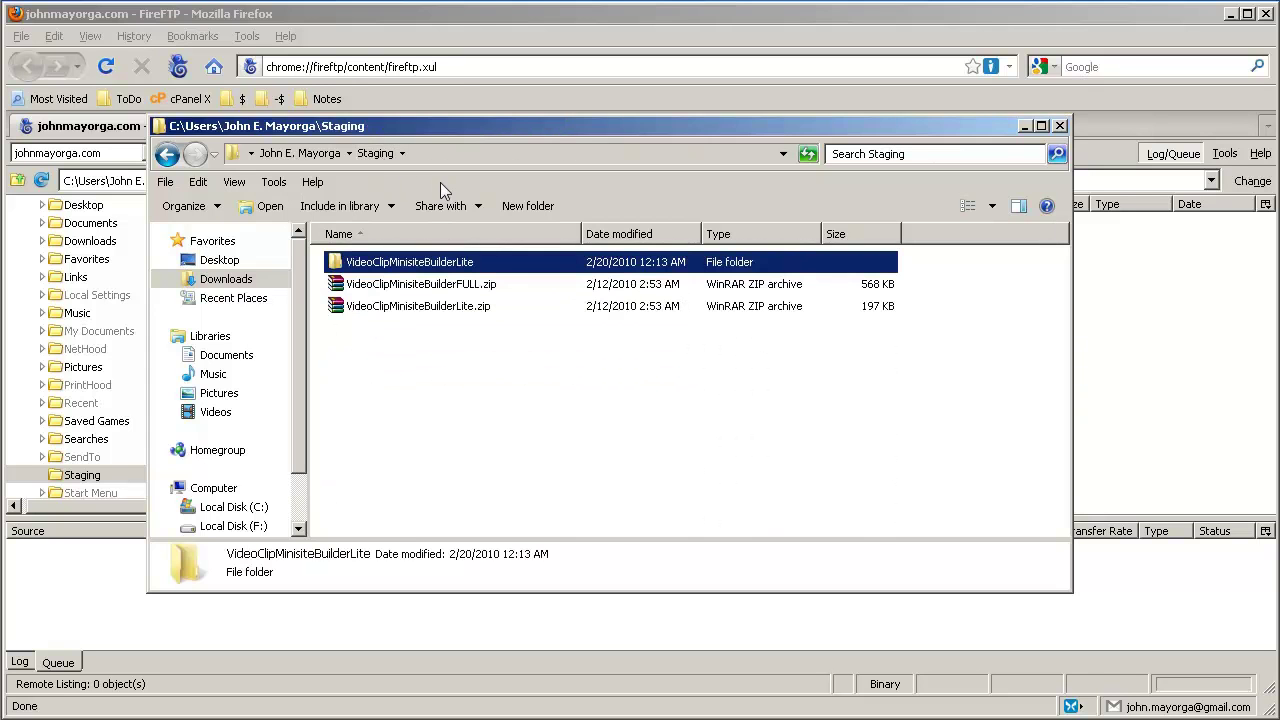
Switch to FireFTP, refresh the local Staging listing, and open the local VideoClipMinisiteBuilderLite\Script folder
{"action": "left_click", "coordinate": [376, 37]}
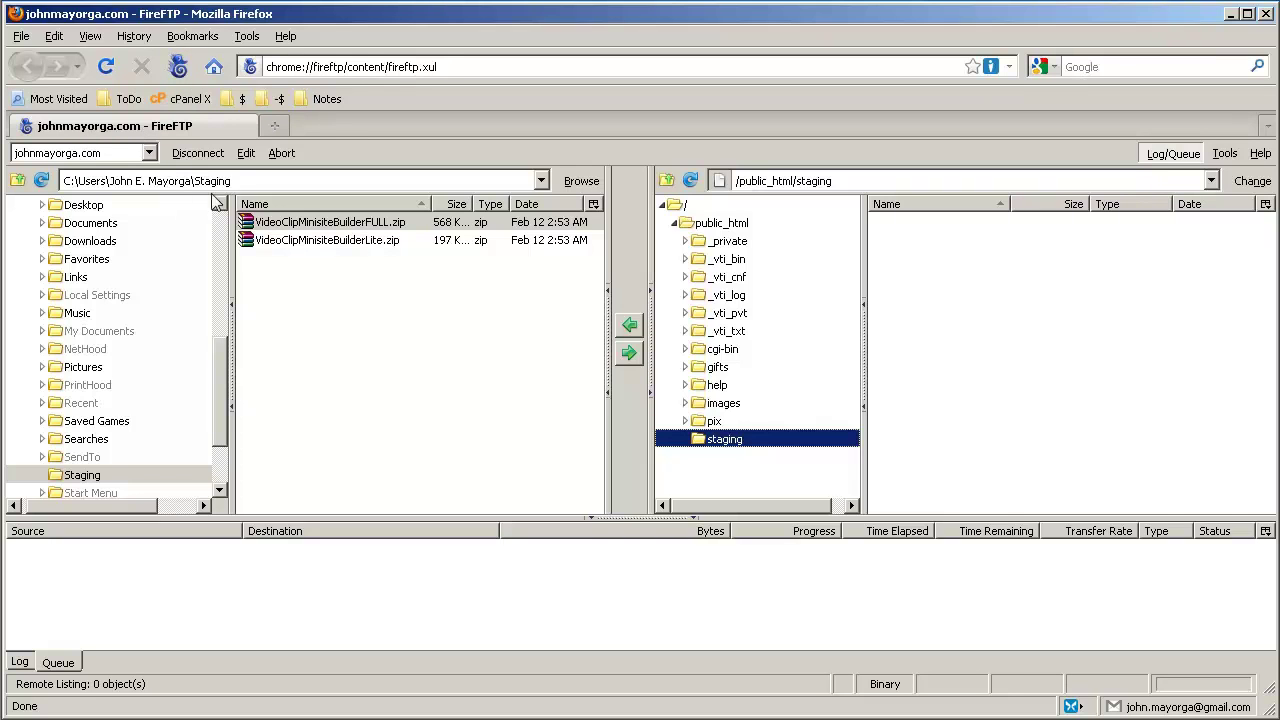
{"action": "left_click", "coordinate": [244, 184]}
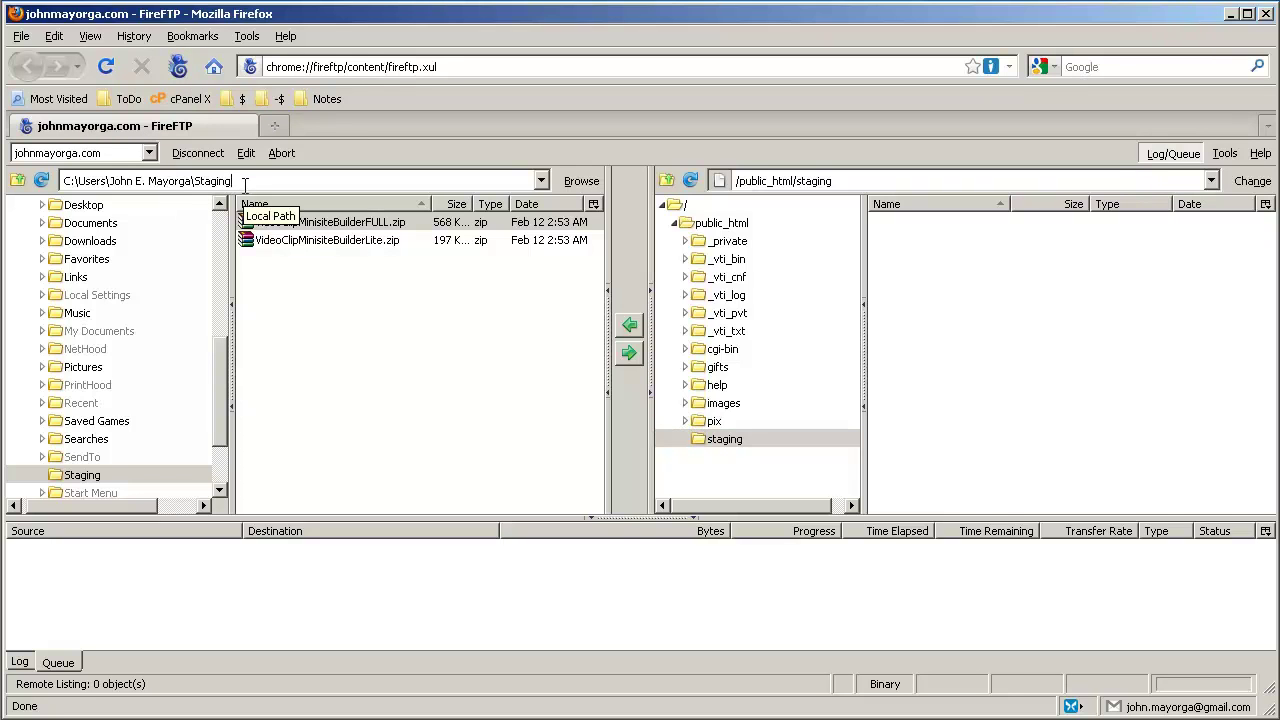
{"action": "left_click", "coordinate": [862, 183]}
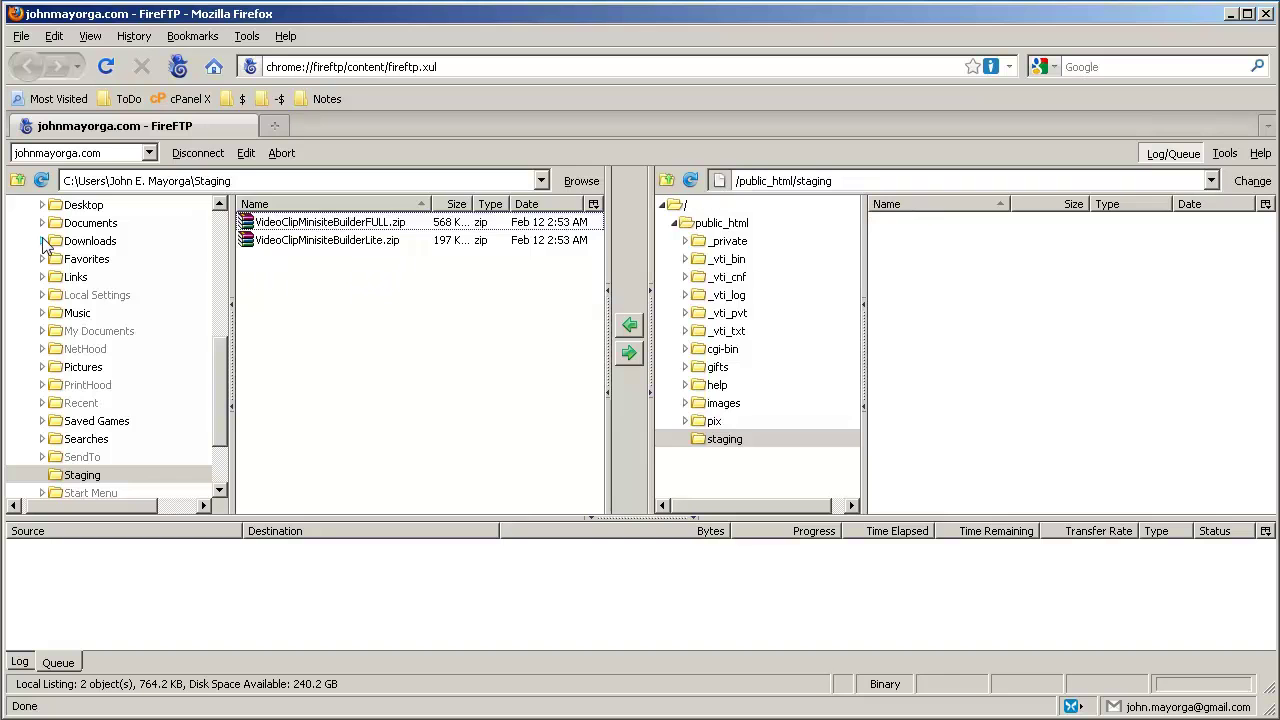
{"action": "left_click", "coordinate": [41, 180]}
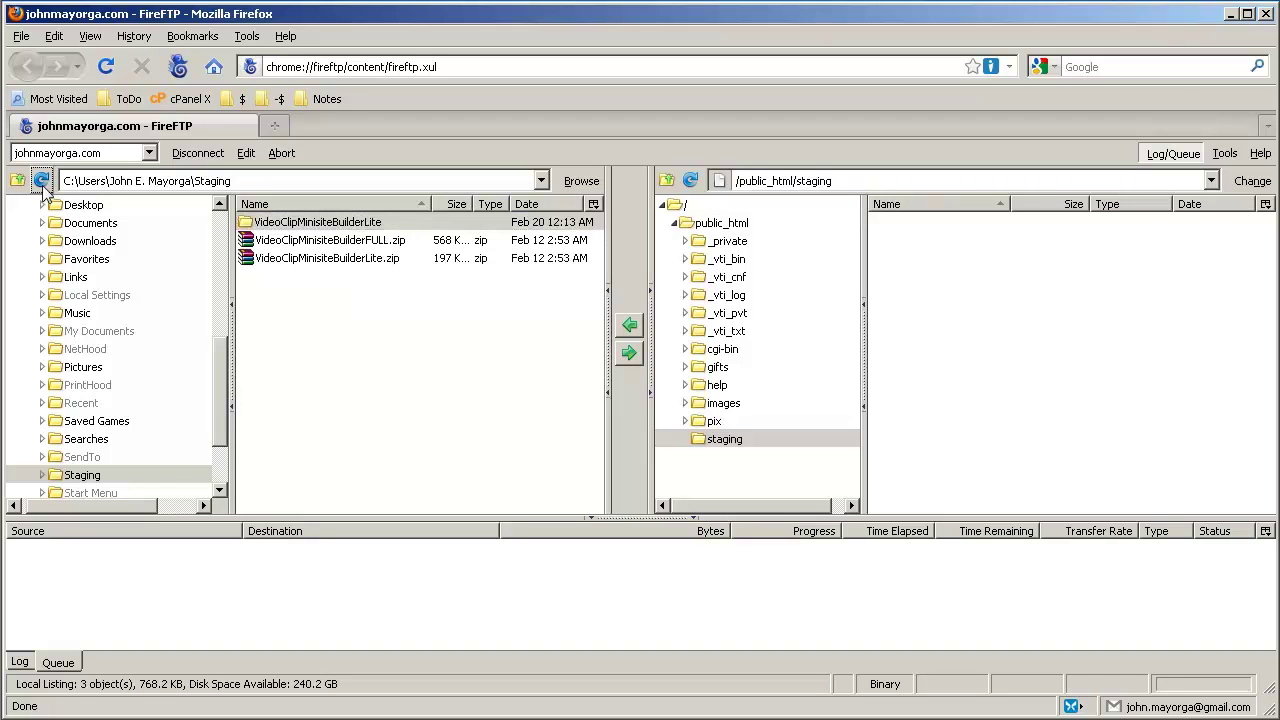
{"action": "left_click", "coordinate": [305, 224]}
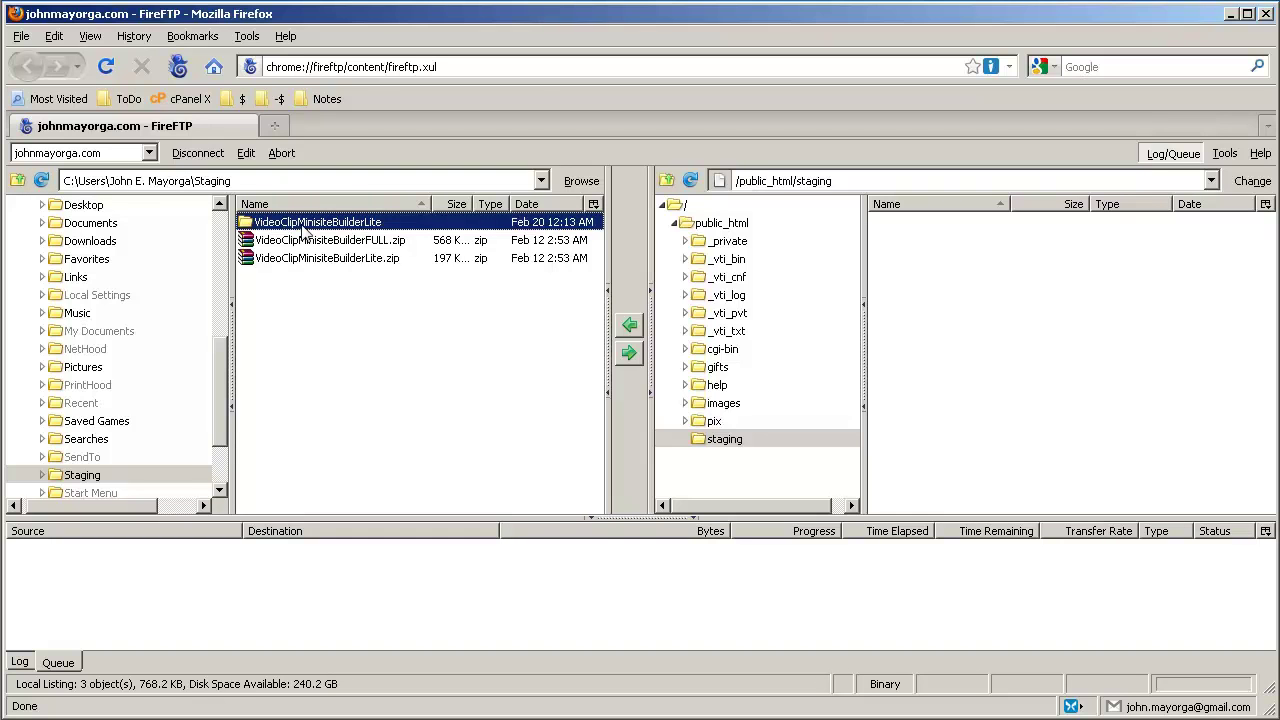
{"action": "double_click", "coordinate": [305, 224]}
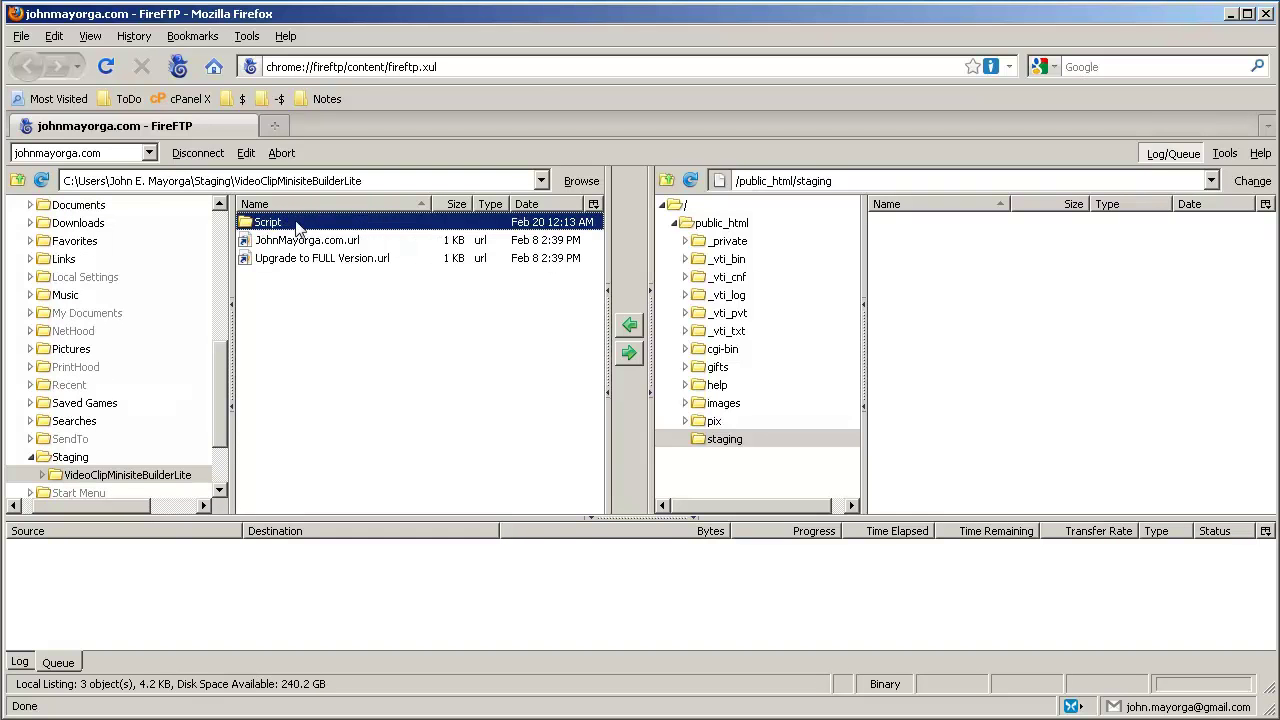
{"action": "double_click", "coordinate": [298, 224]}
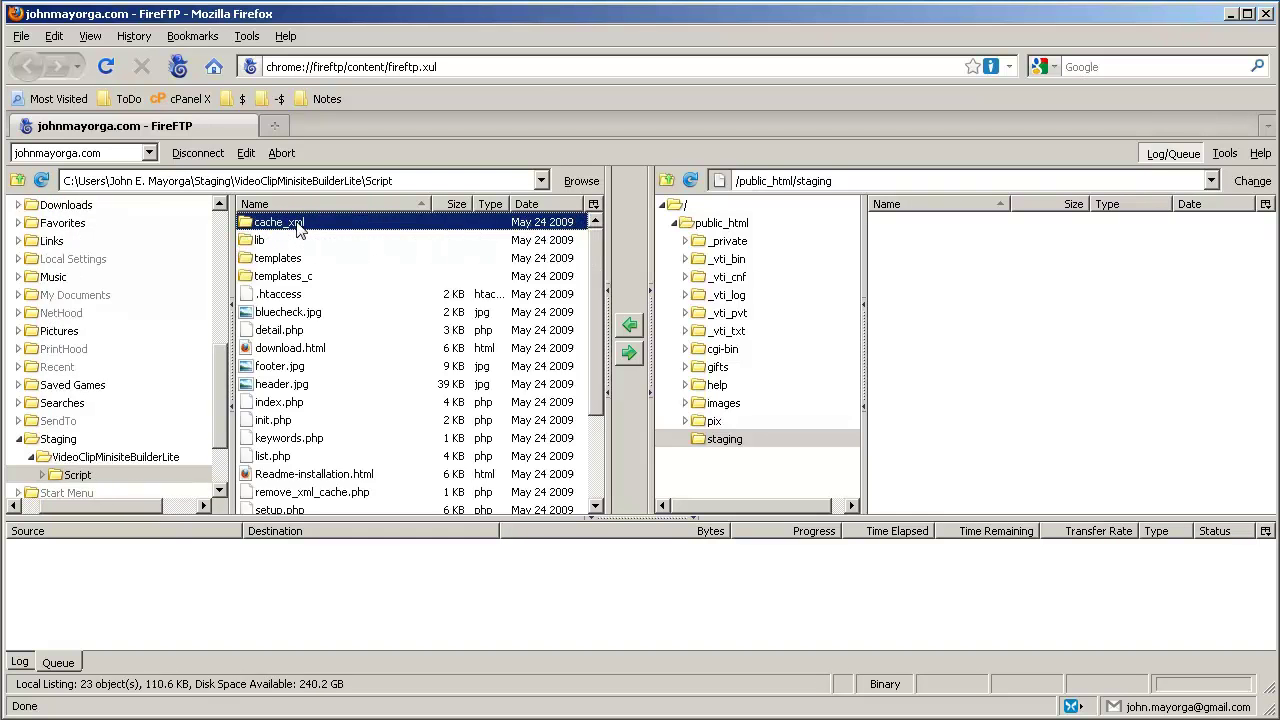
Create a directory named Lite on the server in /public_html/staging and open it
{"action": "left_click", "coordinate": [945, 273]}
{"action": "right_click", "coordinate": [940, 265]}
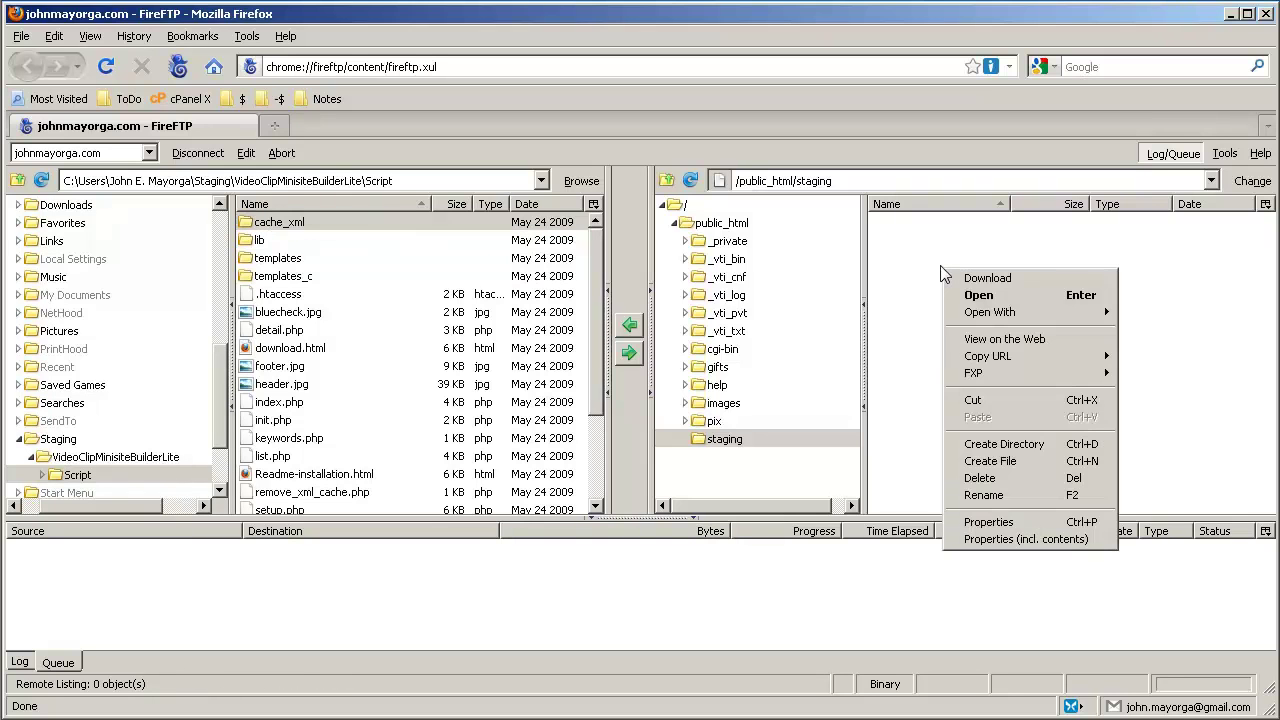
{"action": "left_click", "coordinate": [1000, 449]}
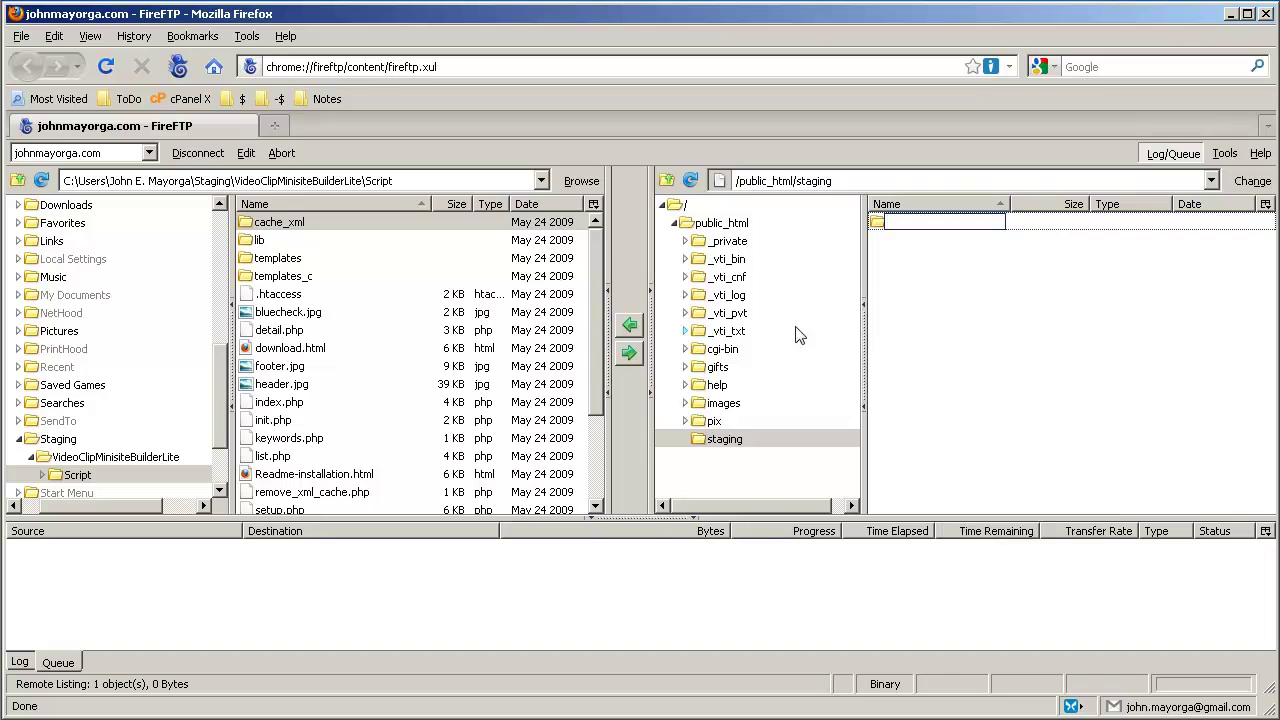
{"action": "type", "text": "Lite"}
{"action": "key", "text": "Return"}
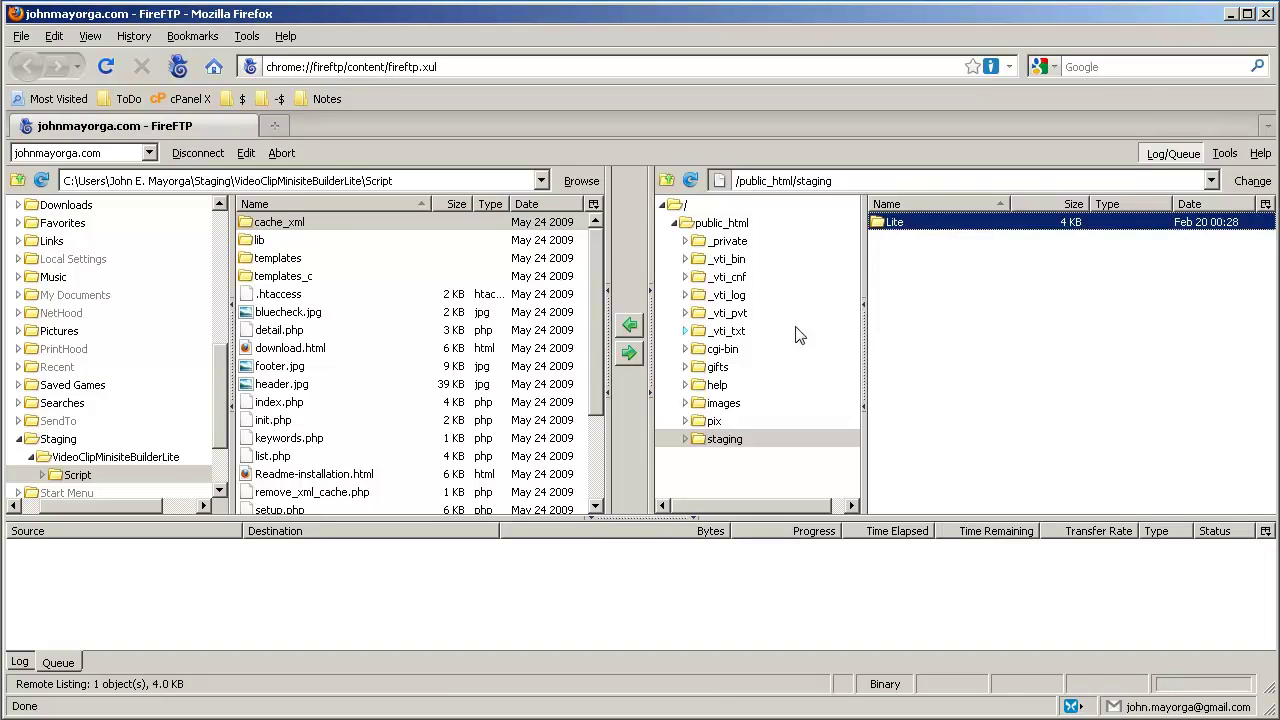
{"action": "double_click", "coordinate": [893, 222]}
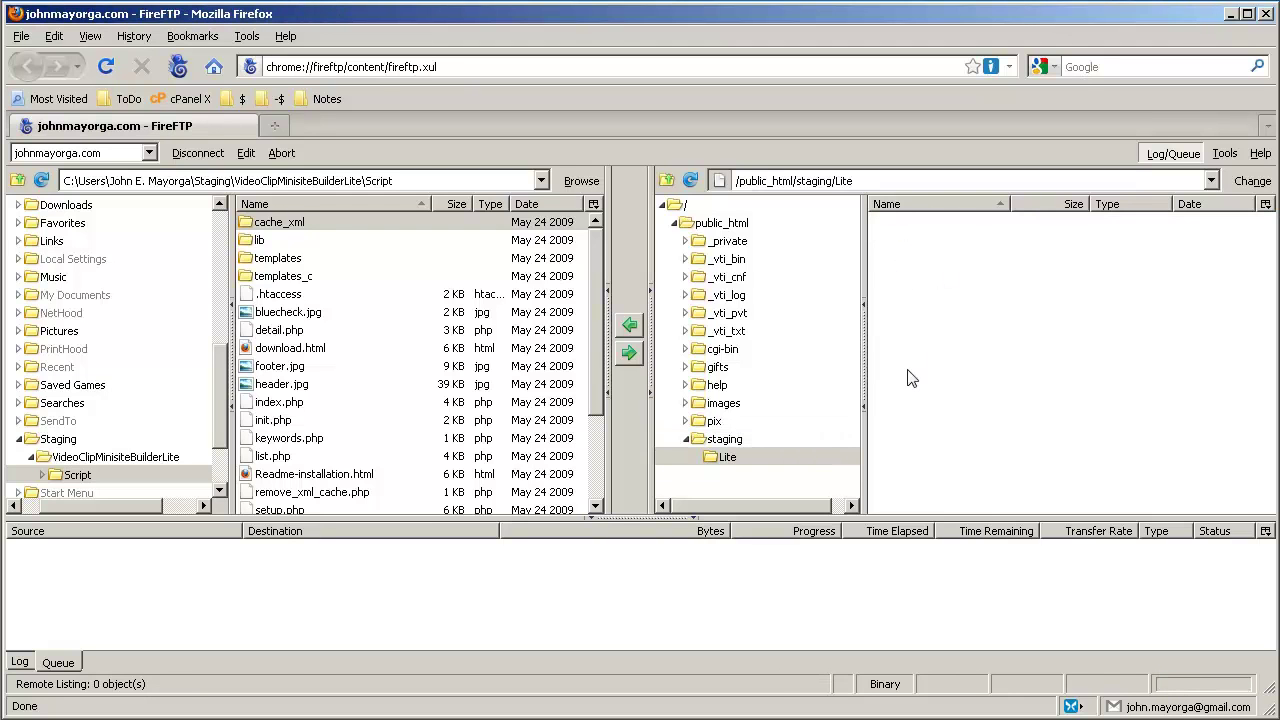
Upload all folders and files of the local Script folder, from cache_xml to user_videos.php, to /public_html/staging/Lite
{"action": "left_click", "coordinate": [295, 227]}
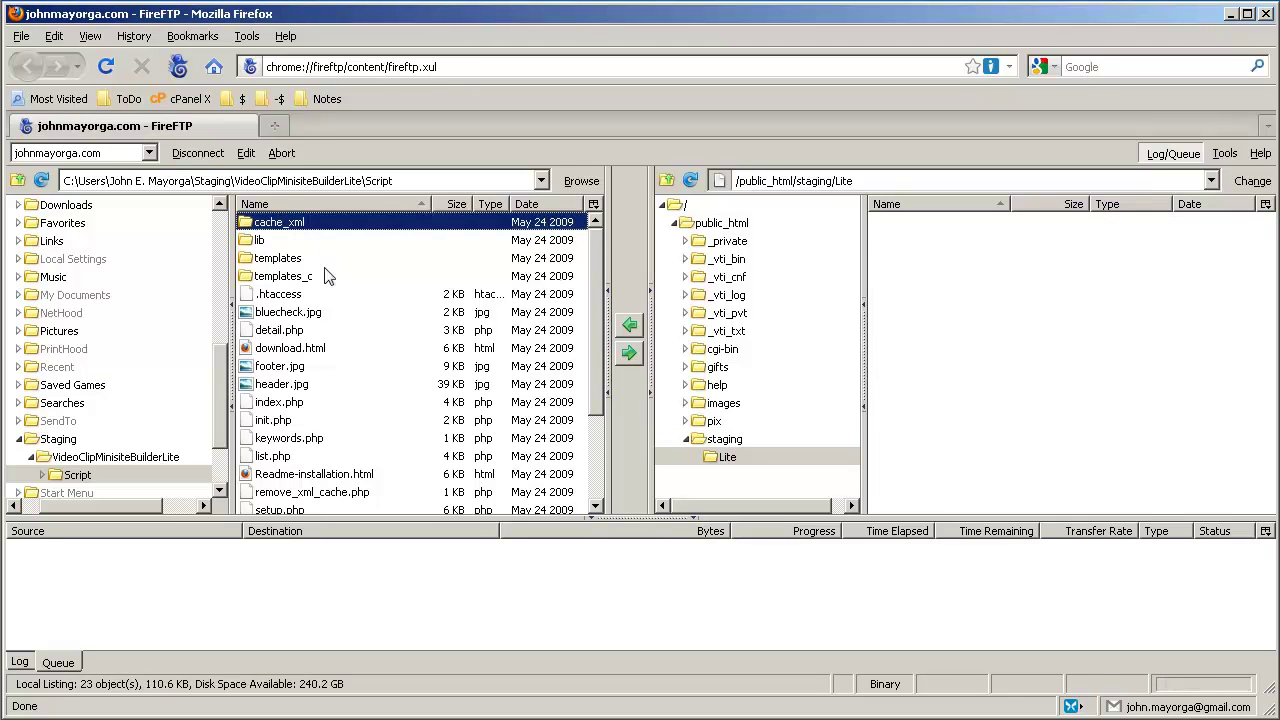
{"action": "scroll", "coordinate": [348, 272], "scroll_direction": "down", "scroll_amount": 3}
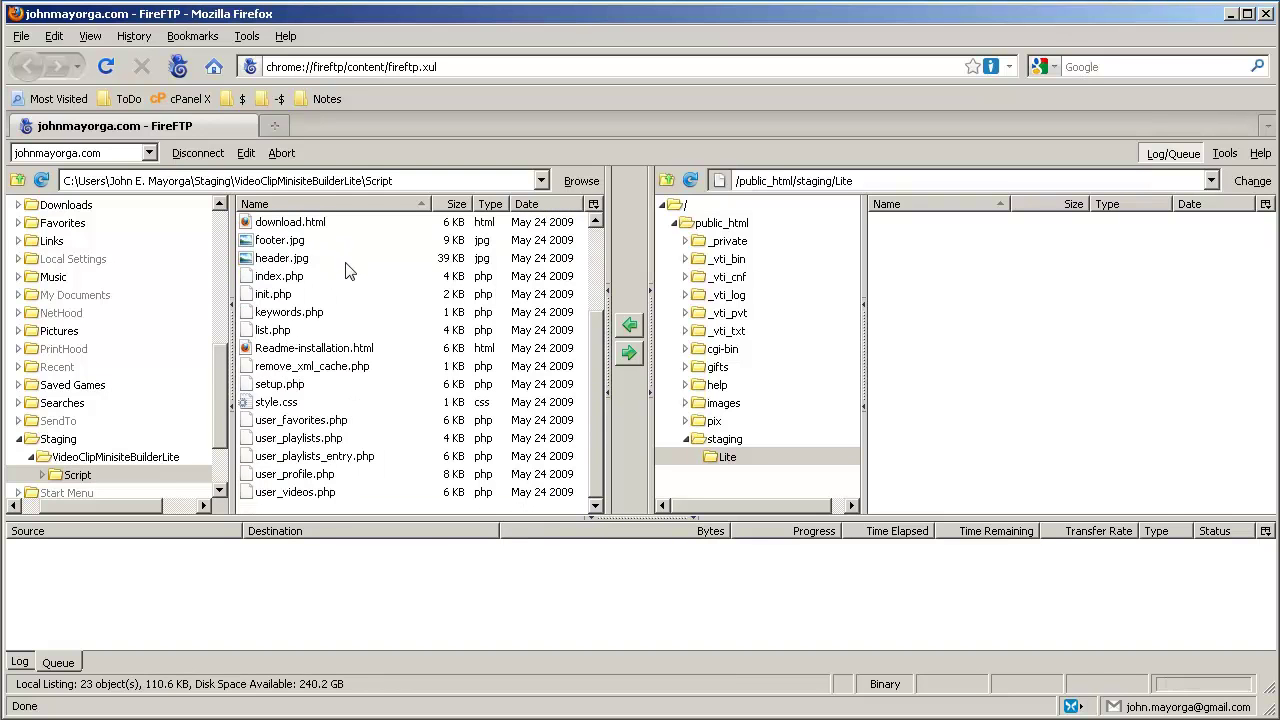
{"action": "left_click", "coordinate": [322, 493], "text": "shift"}
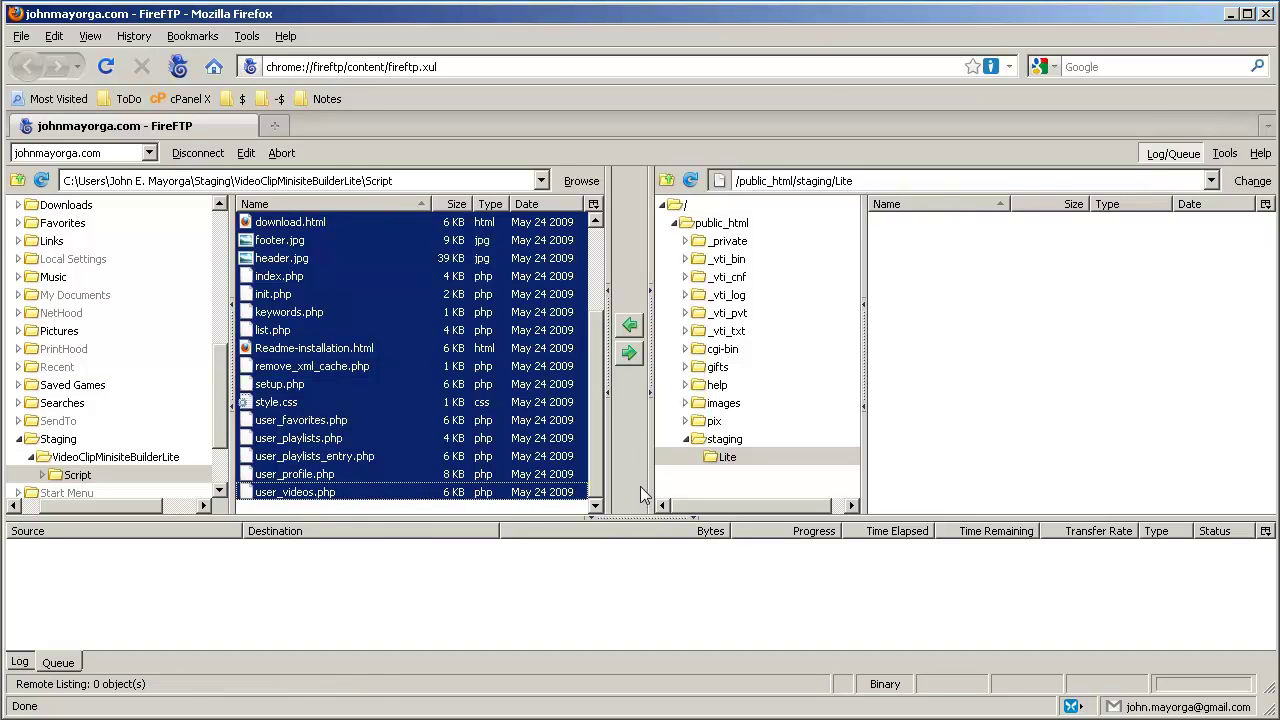
{"action": "left_click", "coordinate": [630, 354]}
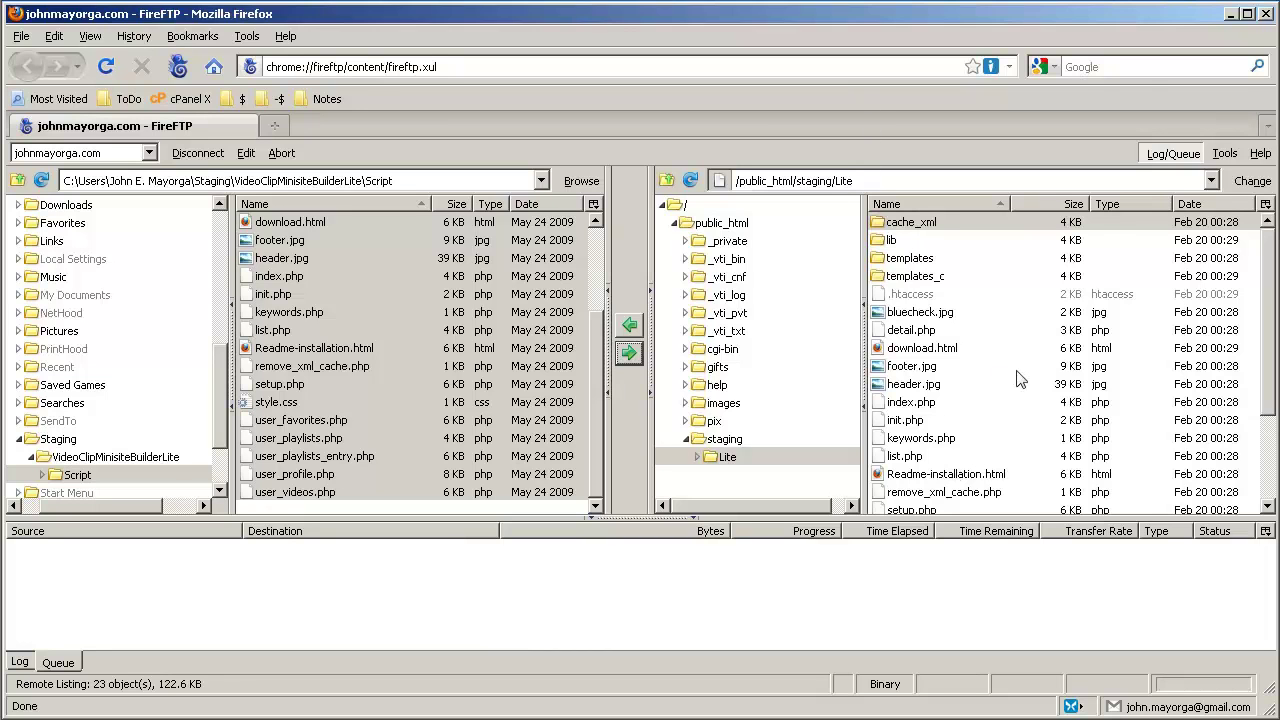
View the uploaded setup.php from the remote Lite folder on the web
{"action": "left_click", "coordinate": [1105, 385]}
{"action": "scroll", "coordinate": [1038, 455], "scroll_direction": "down", "scroll_amount": 3}
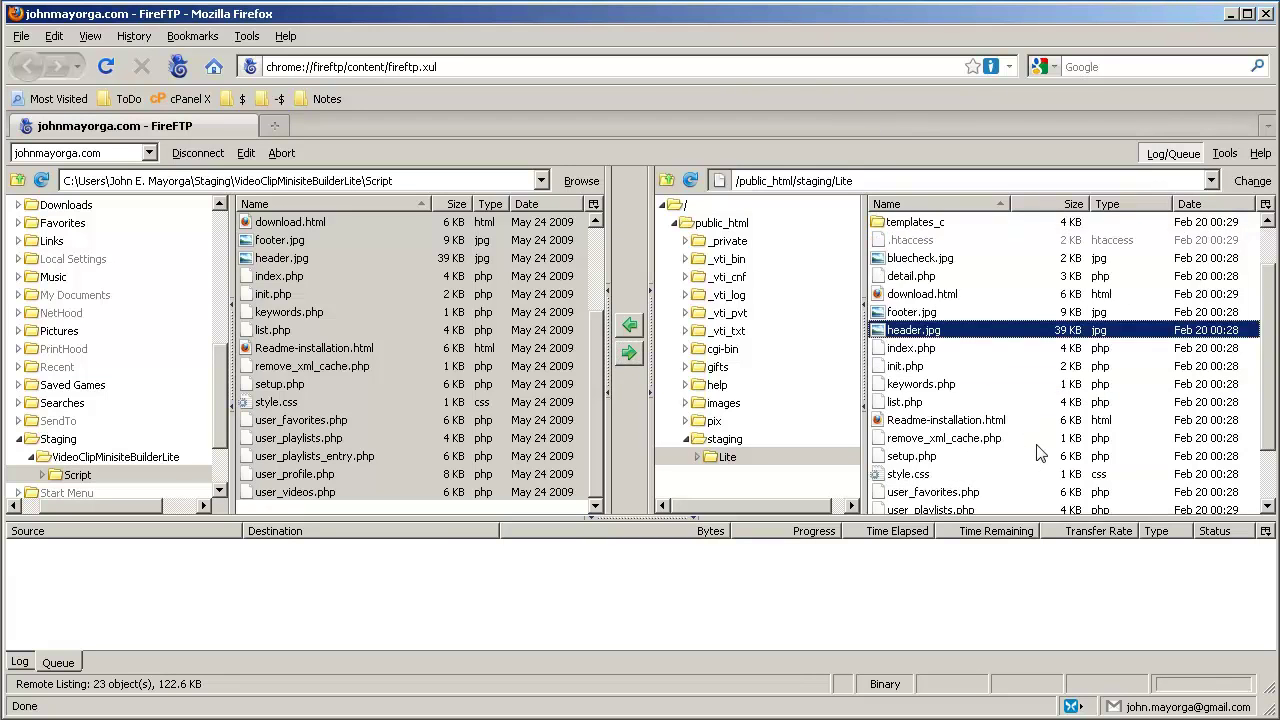
{"action": "scroll", "coordinate": [985, 415], "scroll_direction": "up", "scroll_amount": 1}
{"action": "left_click", "coordinate": [925, 402]}
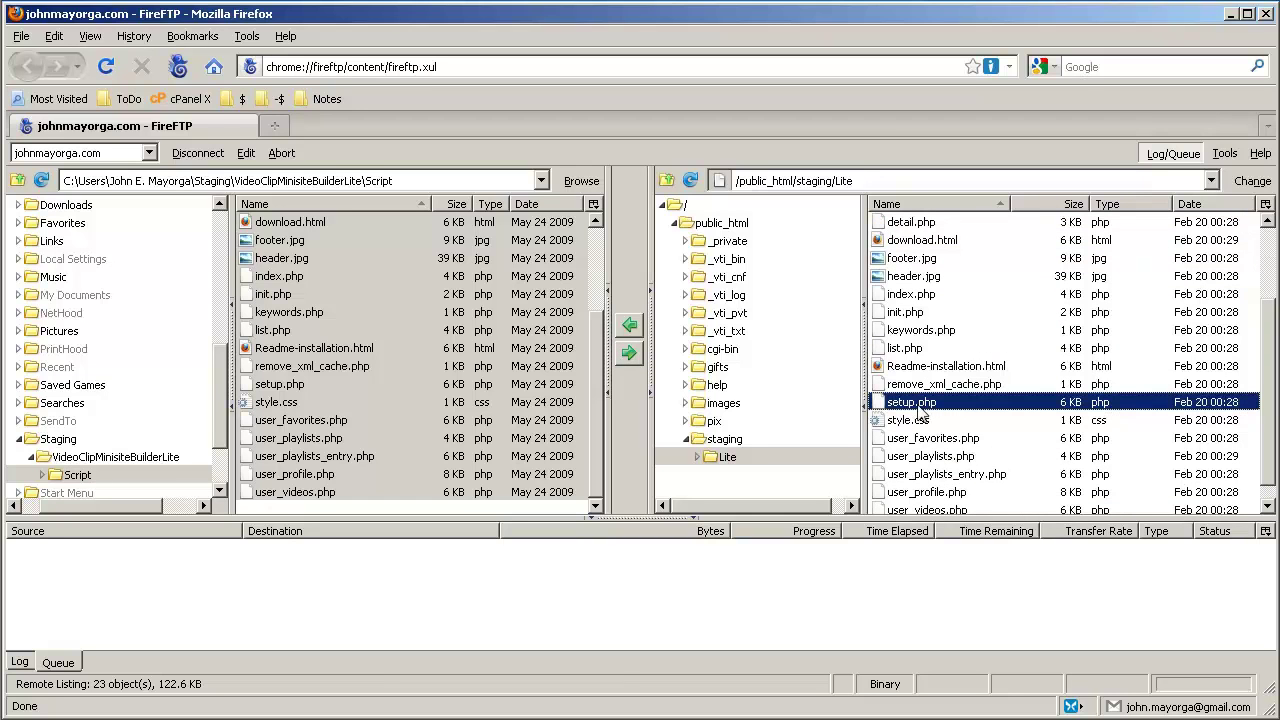
{"action": "right_click", "coordinate": [920, 410]}
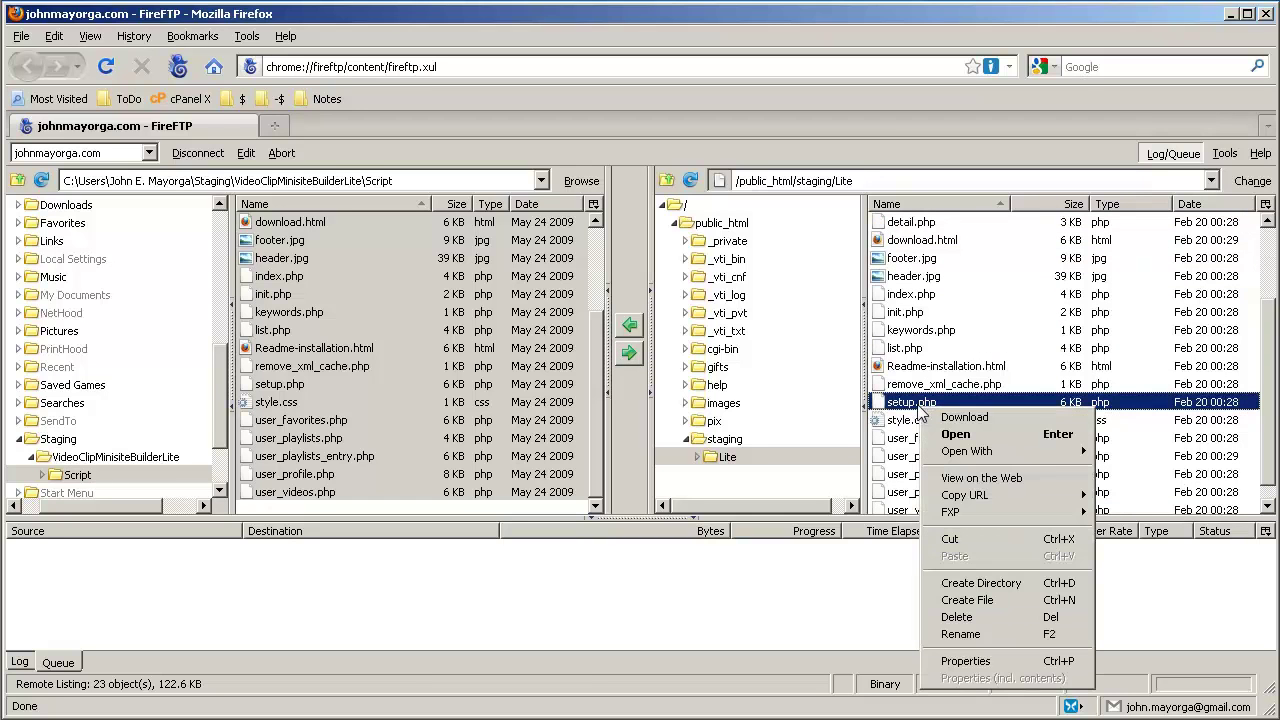
{"action": "left_click", "coordinate": [979, 480]}
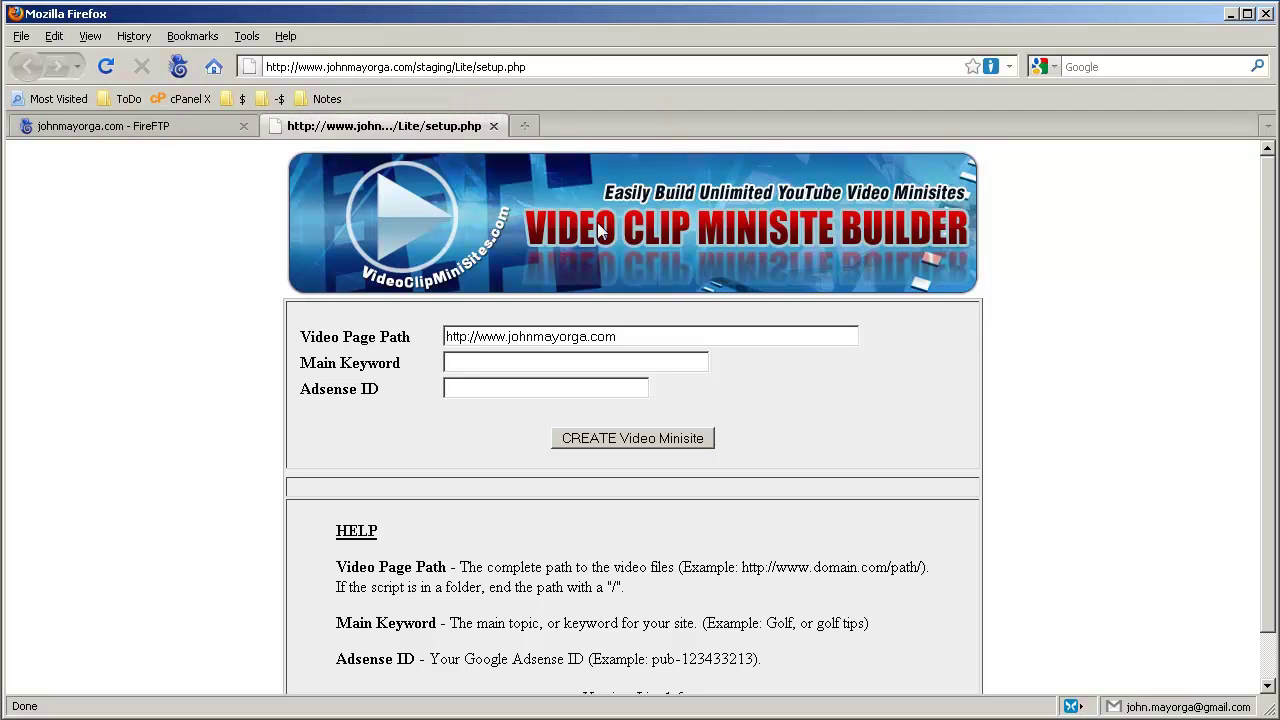
Replace the Video Page Path with the setup page's own web address up to /staging/Lite
{"action": "left_click", "coordinate": [559, 361]}
{"action": "left_click_drag", "start_coordinate": [474, 67], "coordinate": [268, 67]}
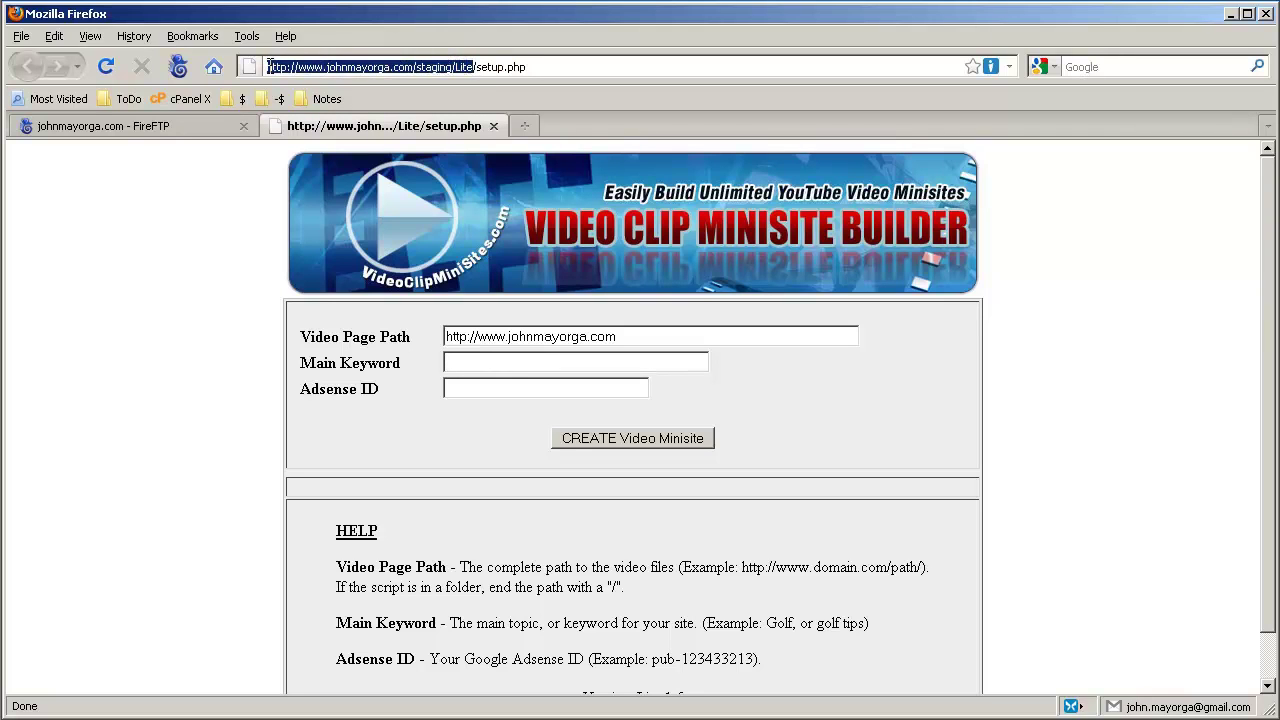
{"action": "right_click", "coordinate": [270, 67]}
{"action": "left_click", "coordinate": [318, 124]}
{"action": "left_click_drag", "start_coordinate": [638, 337], "coordinate": [424, 335]}
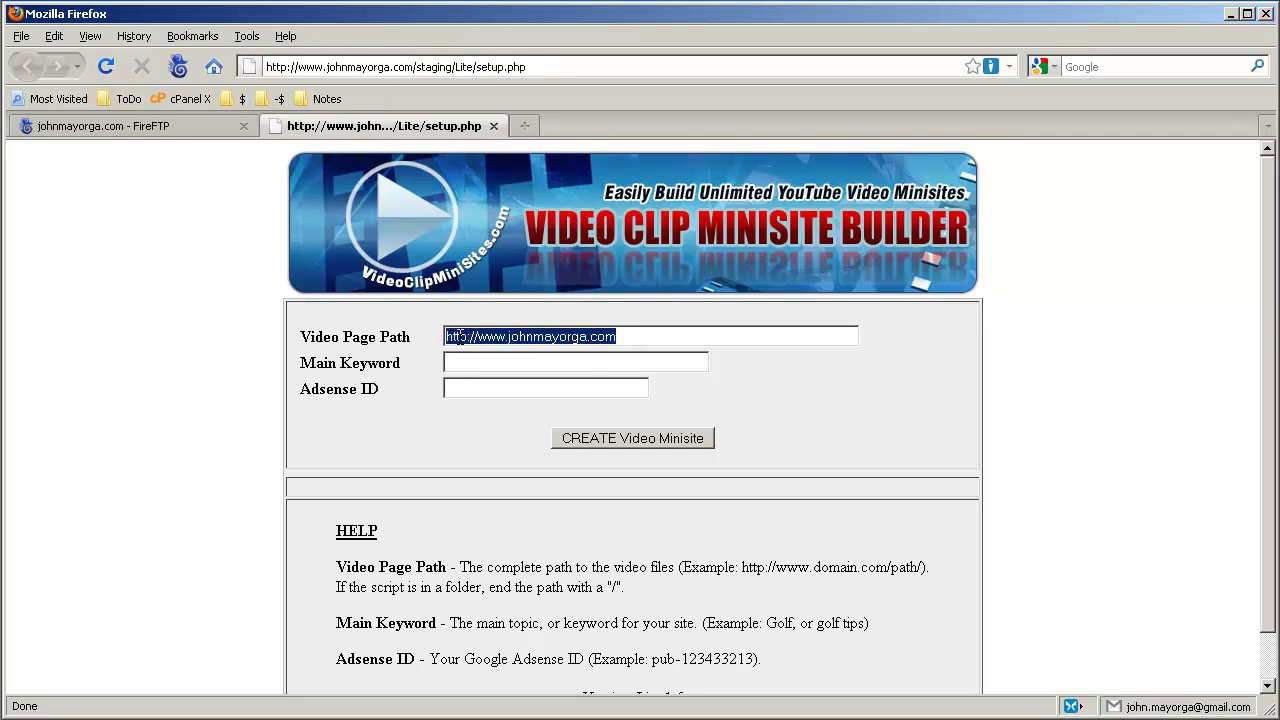
{"action": "right_click", "coordinate": [458, 338]}
{"action": "left_click", "coordinate": [495, 411]}
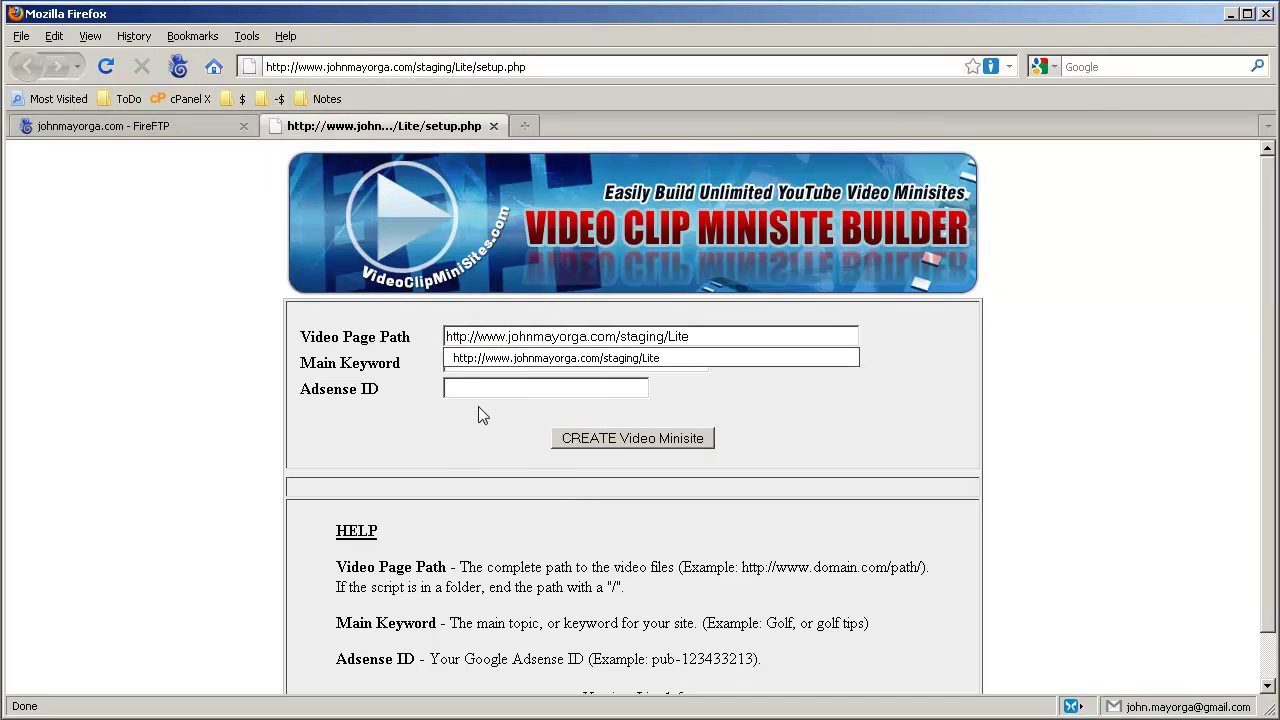
Add a trailing "/" to the Video Page Path and set the Main Keyword to golf tips
{"action": "left_click", "coordinate": [917, 411]}
{"action": "scroll", "coordinate": [922, 408], "scroll_direction": "down", "scroll_amount": 1}
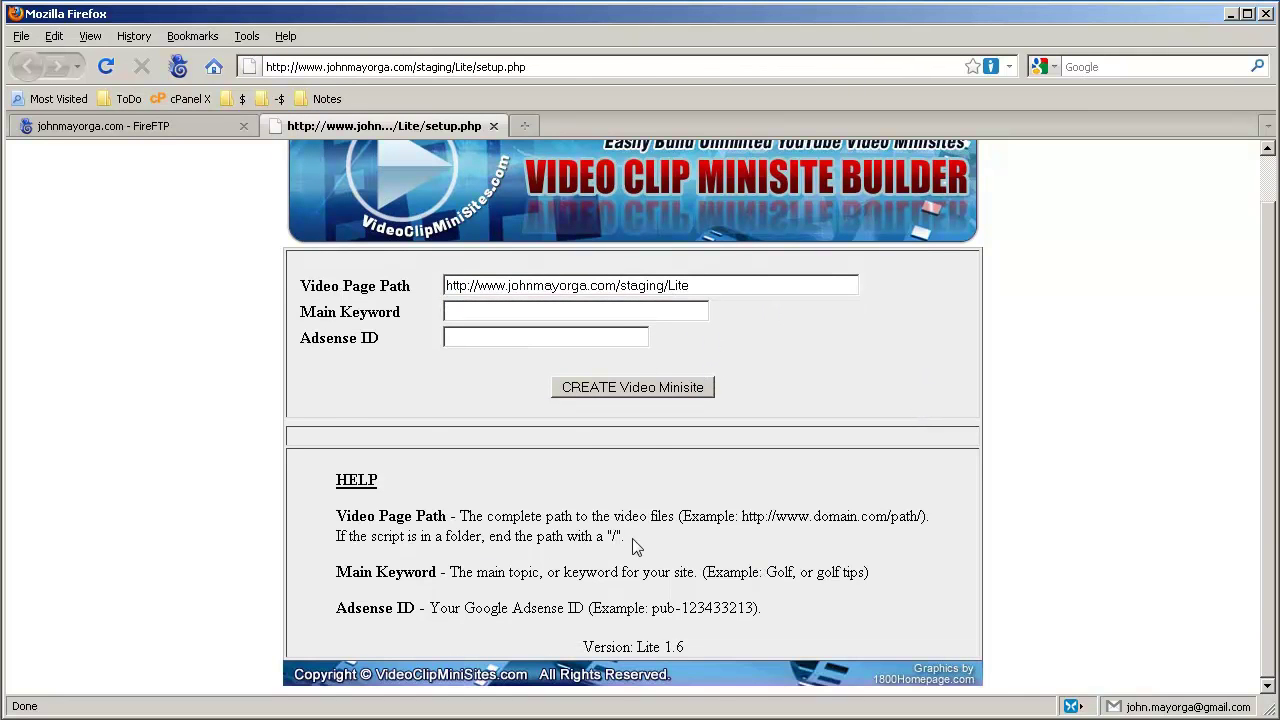
{"action": "left_click_drag", "start_coordinate": [605, 537], "coordinate": [631, 541]}
{"action": "left_click", "coordinate": [690, 525]}
{"action": "left_click", "coordinate": [706, 286]}
{"action": "type", "text": "/"}
{"action": "left_click", "coordinate": [661, 311]}
{"action": "type", "text": "golf tips"}
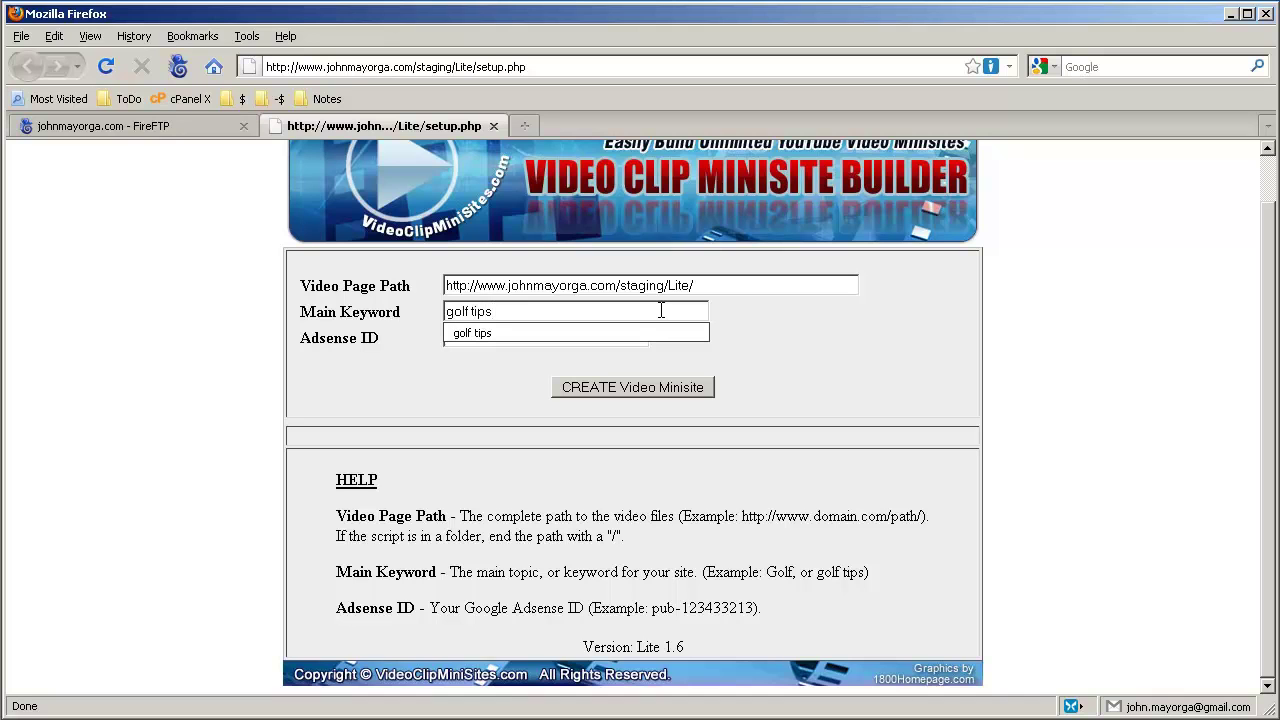
Create the video minisite with the Adsense ID left blank and open the created site in a new tab
{"action": "left_click", "coordinate": [616, 337]}
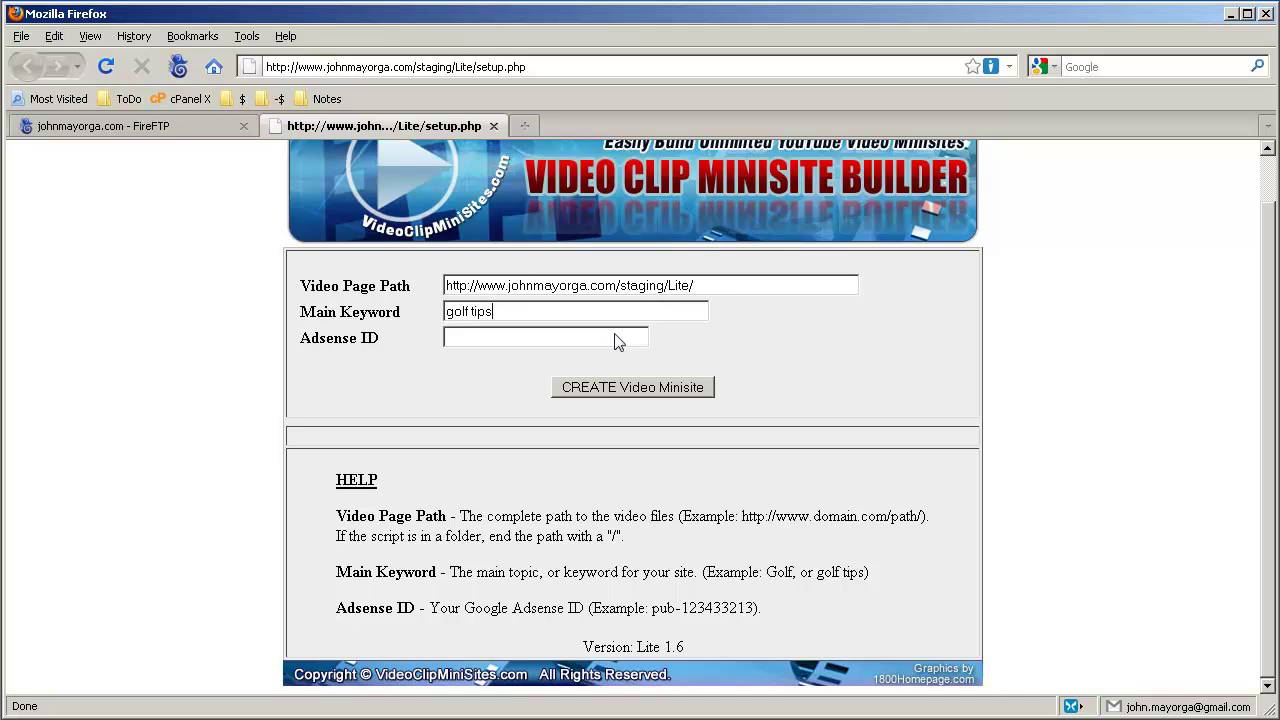
{"action": "left_click", "coordinate": [526, 339]}
{"action": "left_click", "coordinate": [692, 389]}
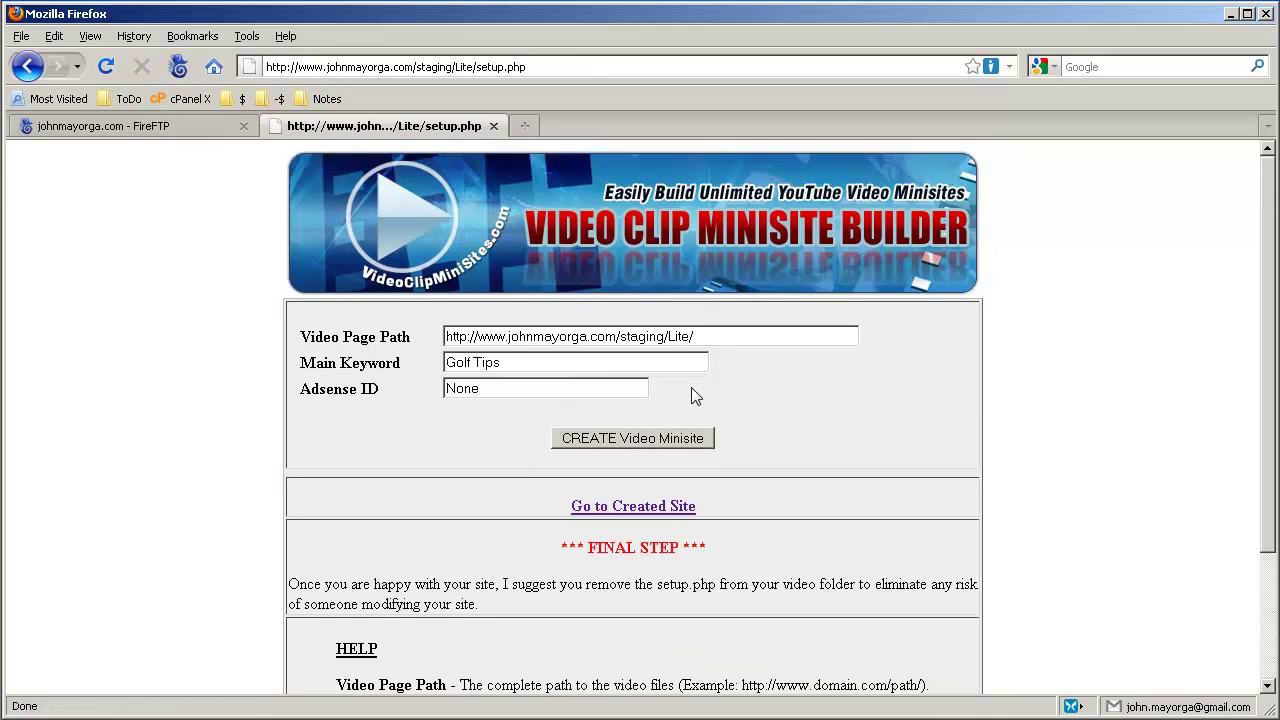
{"action": "right_click", "coordinate": [626, 512]}
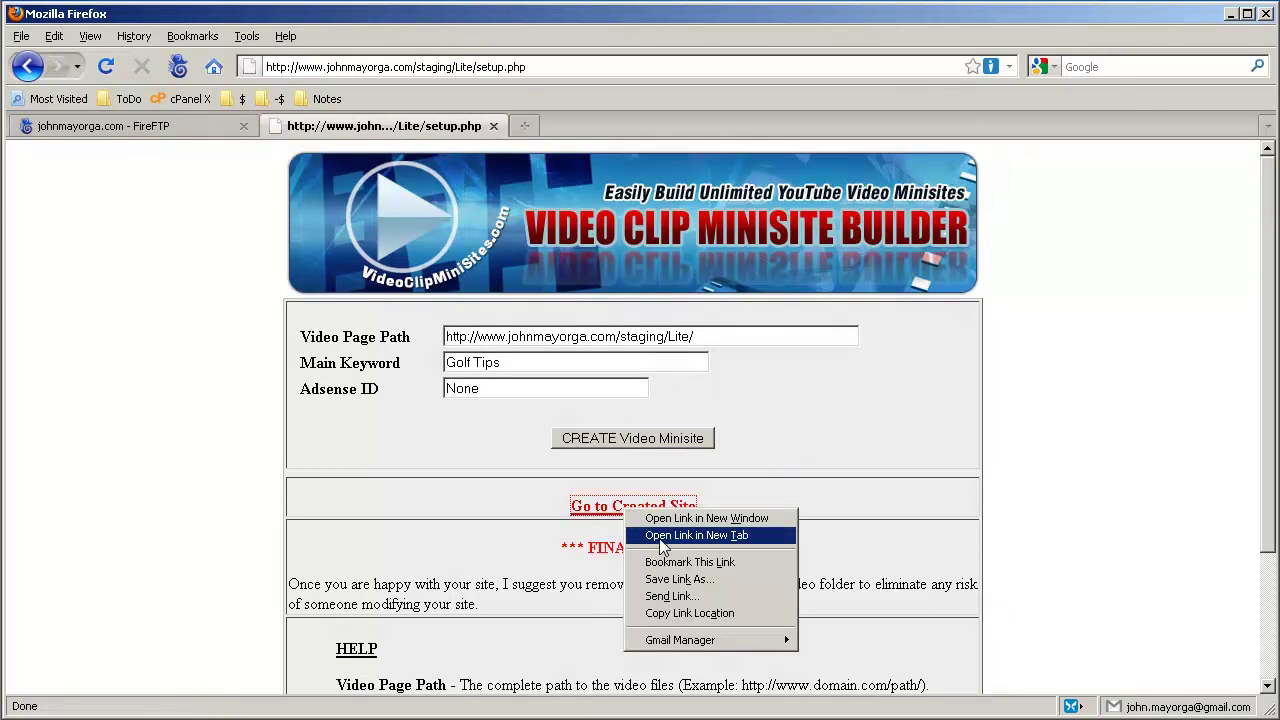
{"action": "left_click", "coordinate": [667, 536]}
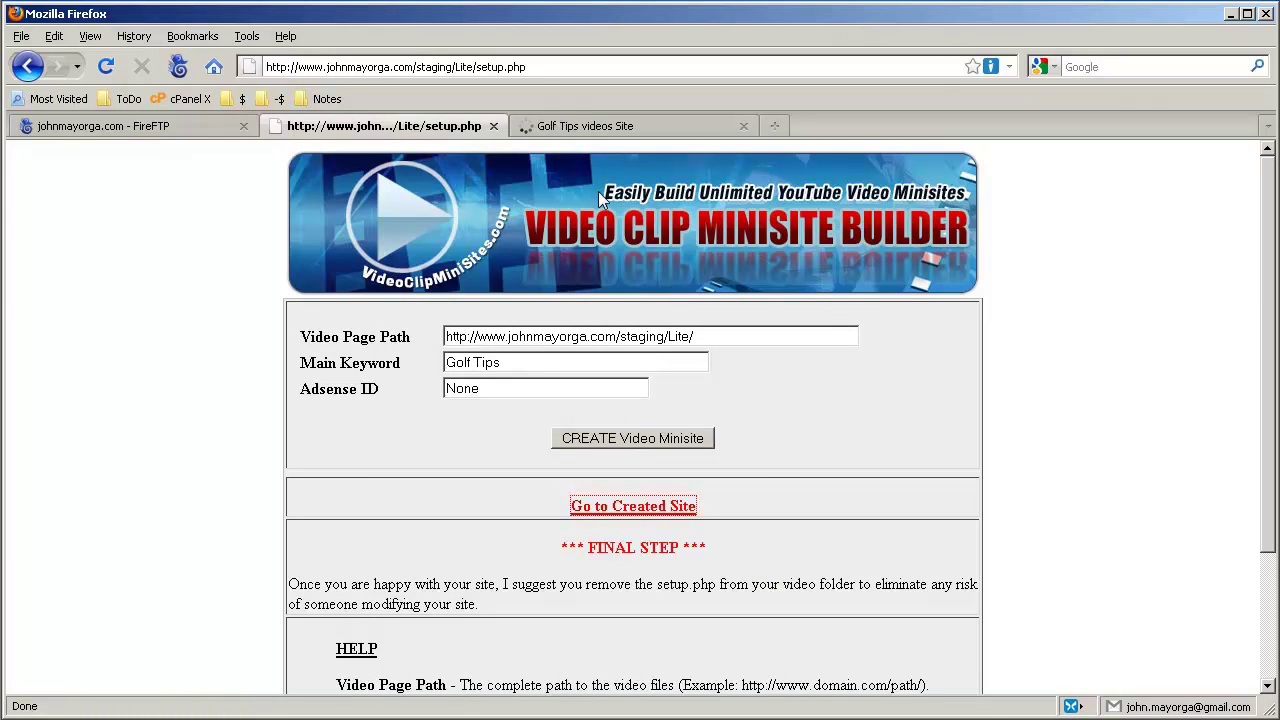
View the created golf tips site and examine the stylesheet and base paths in its page source
{"action": "left_click", "coordinate": [592, 126]}
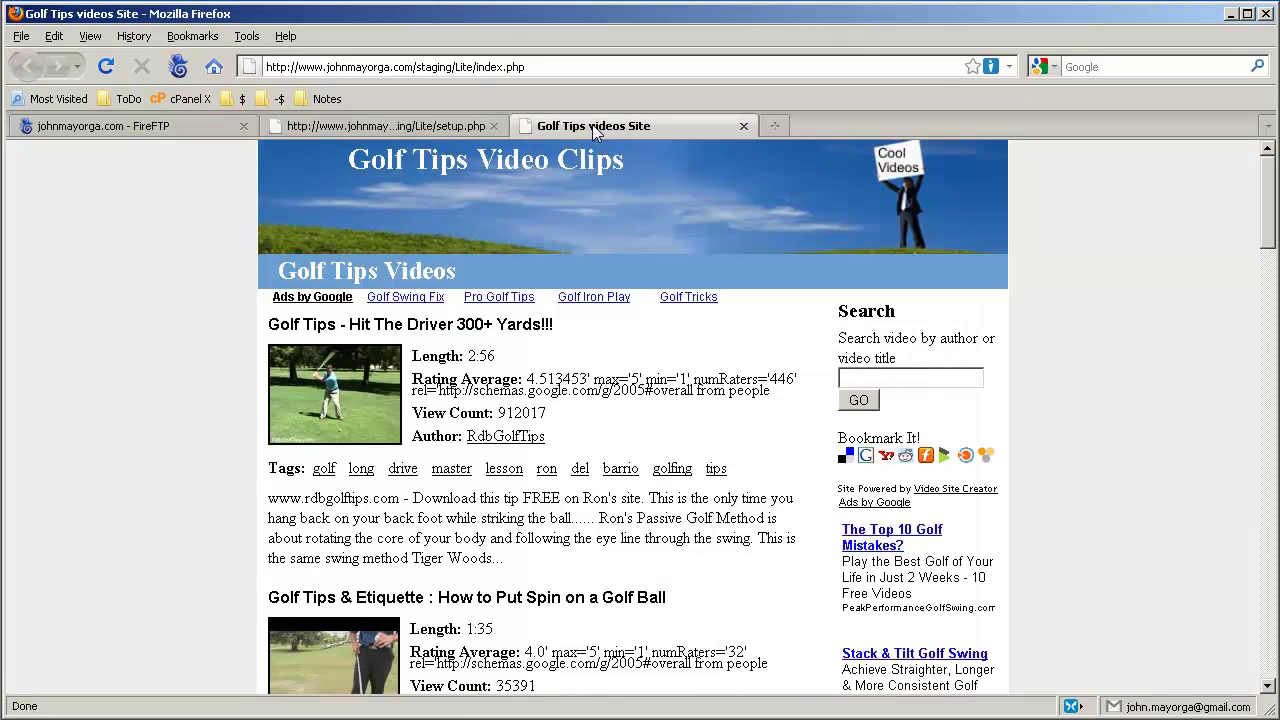
{"action": "left_click", "coordinate": [336, 128]}
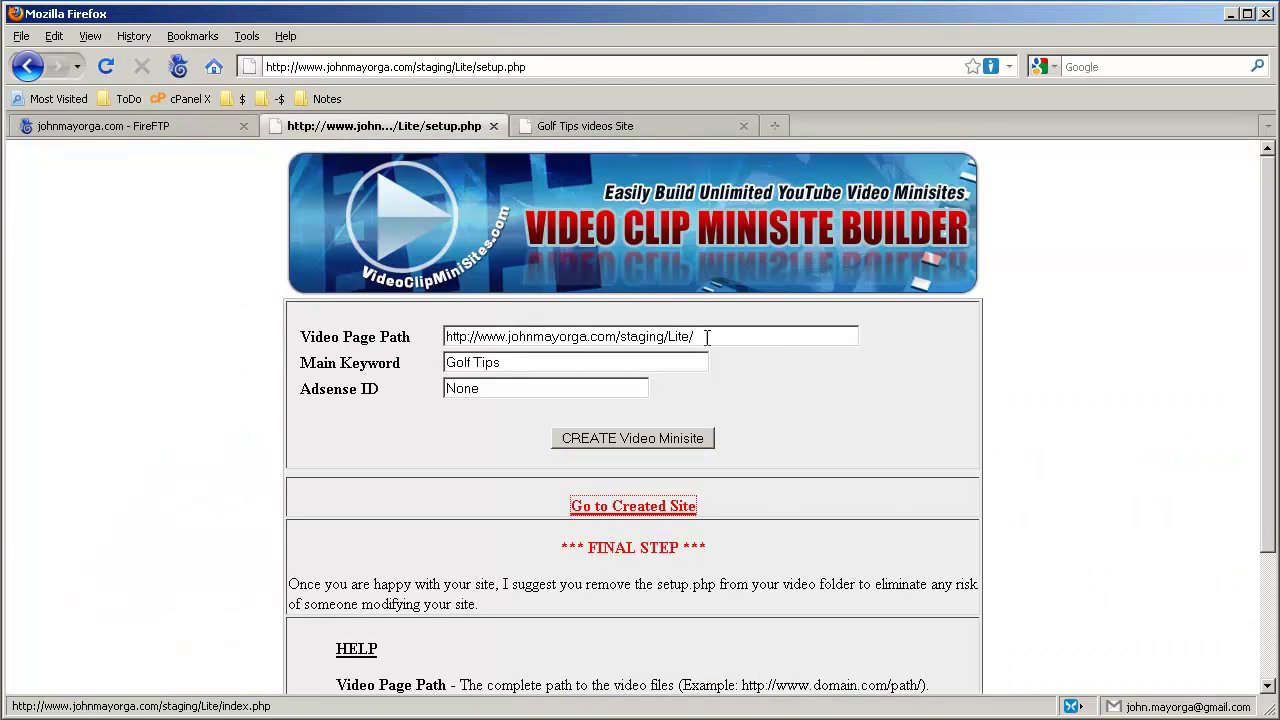
{"action": "left_click", "coordinate": [565, 130]}
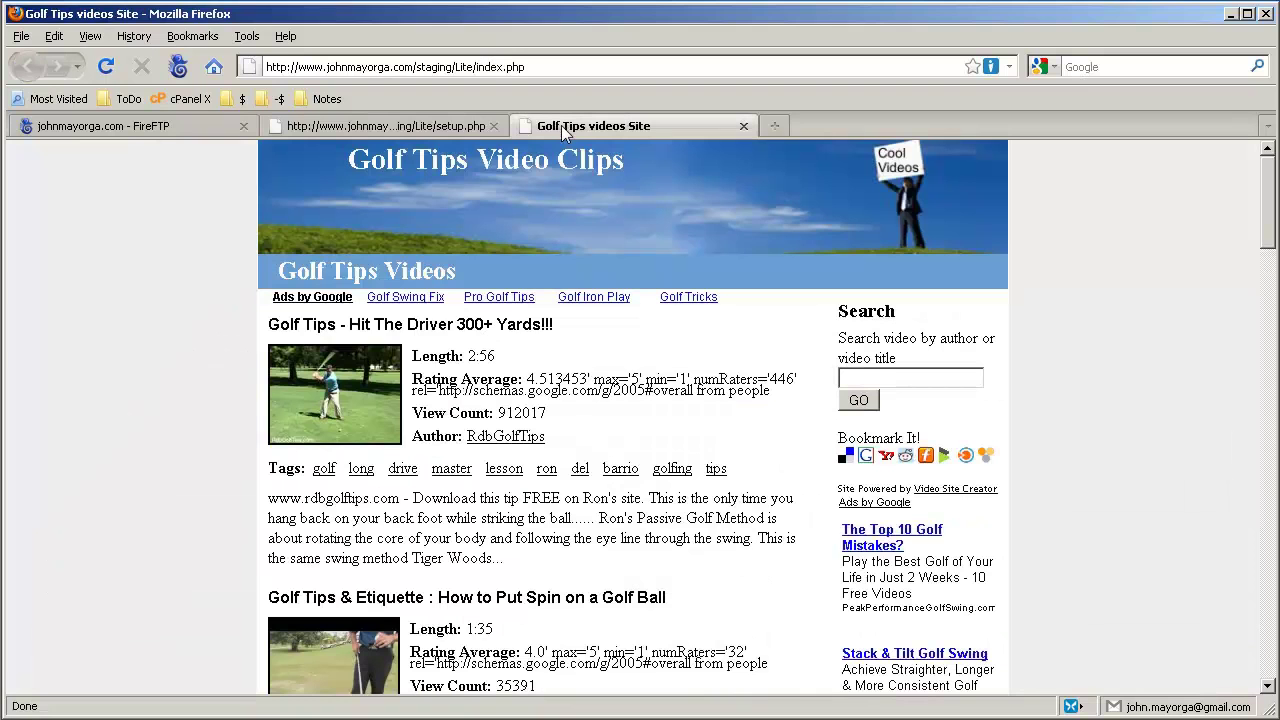
{"action": "left_click", "coordinate": [98, 36]}
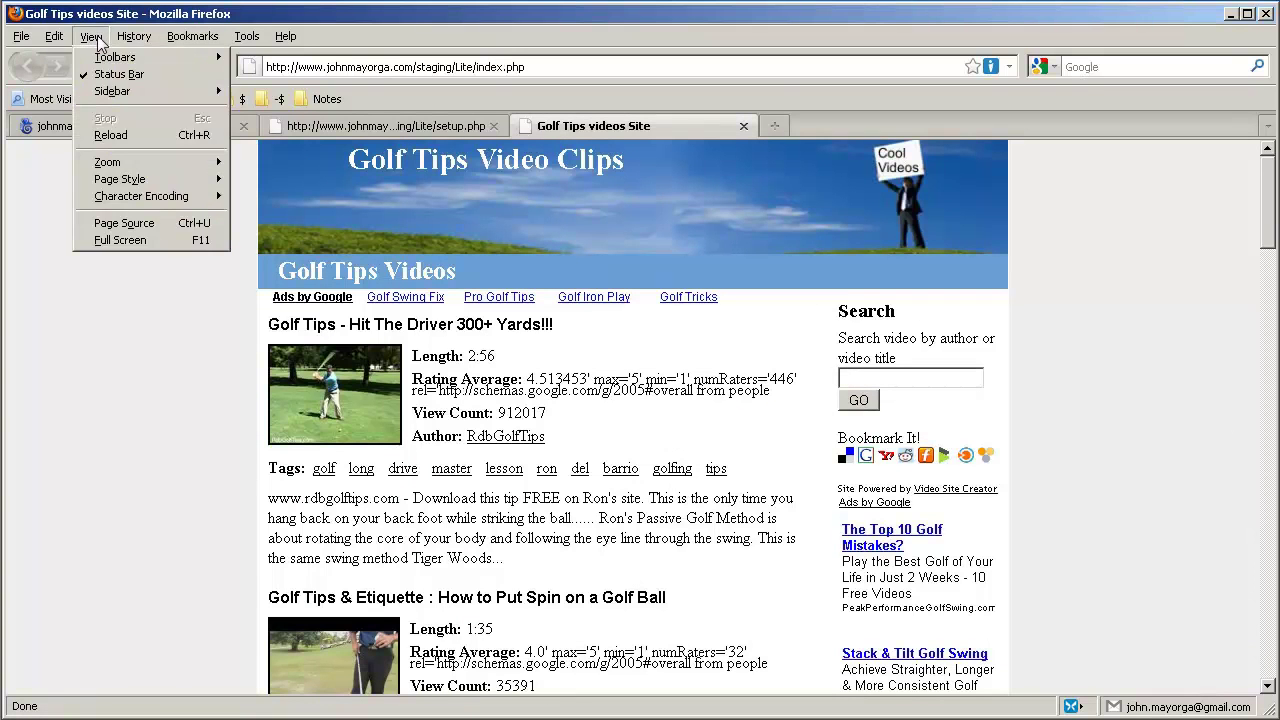
{"action": "left_click", "coordinate": [127, 224]}
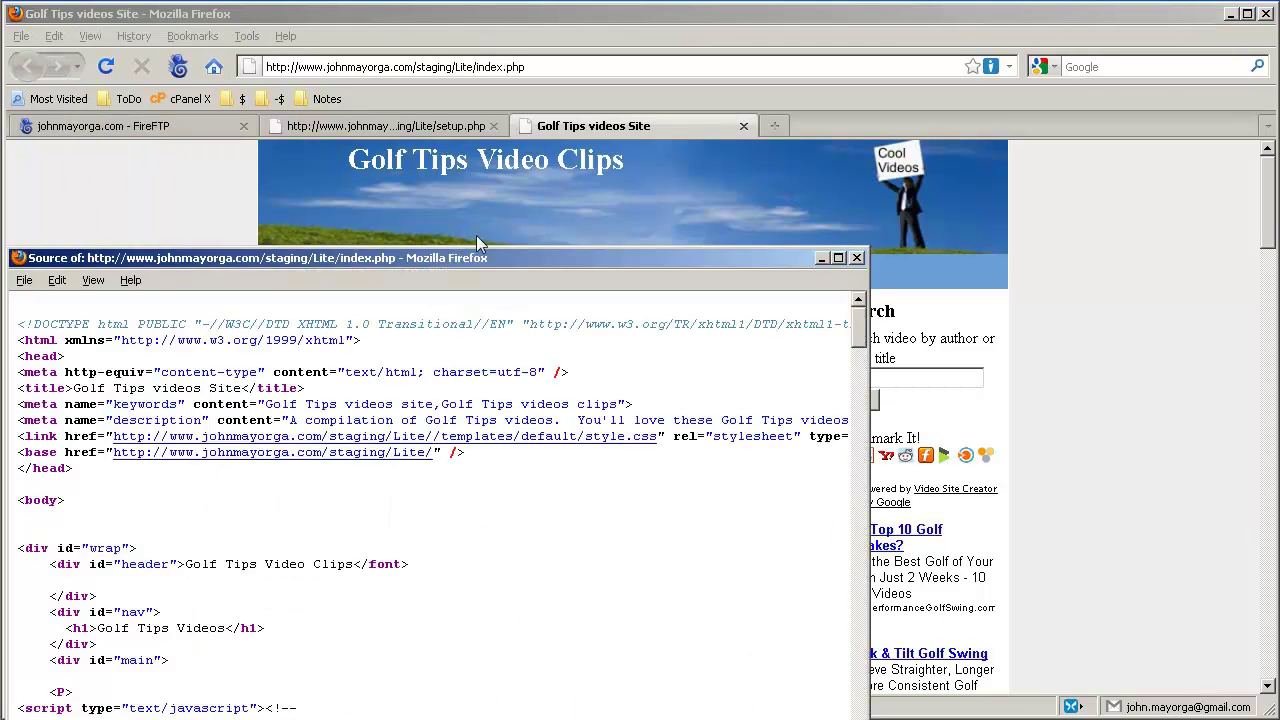
{"action": "left_click_drag", "start_coordinate": [485, 245], "coordinate": [617, 165]}
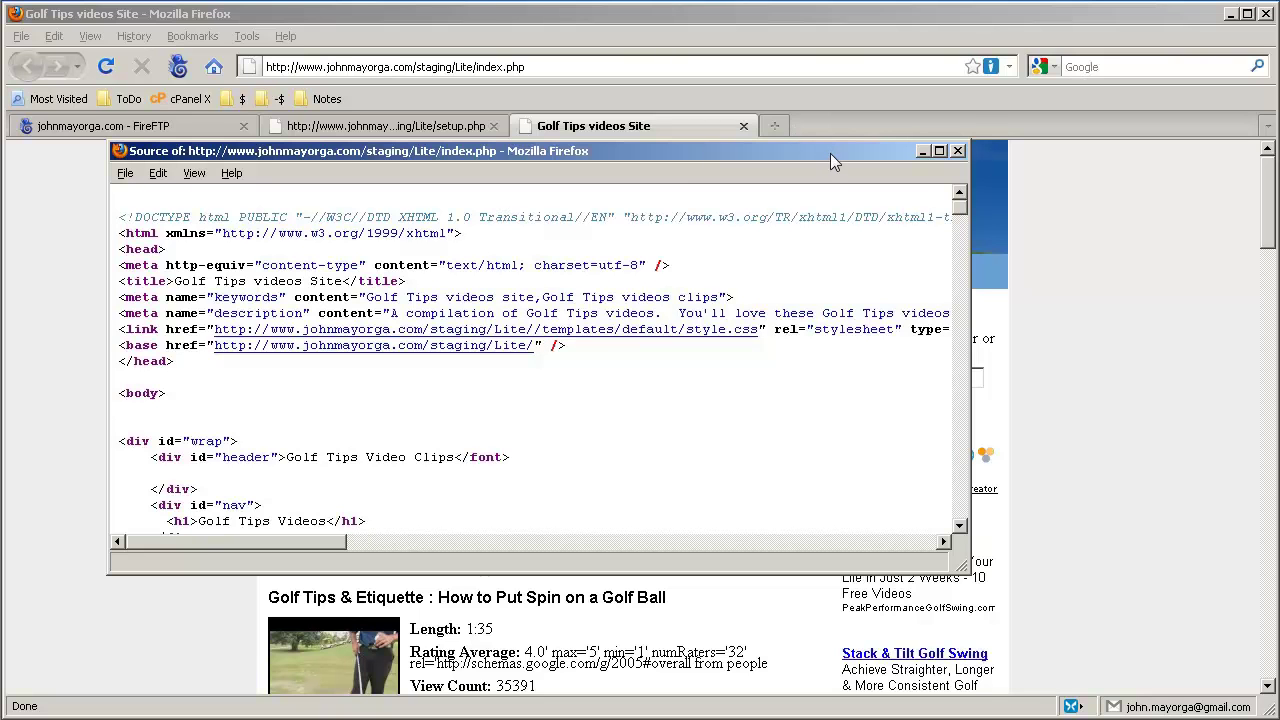
{"action": "left_click_drag", "start_coordinate": [835, 160], "coordinate": [833, 129]}
{"action": "left_click", "coordinate": [956, 120]}
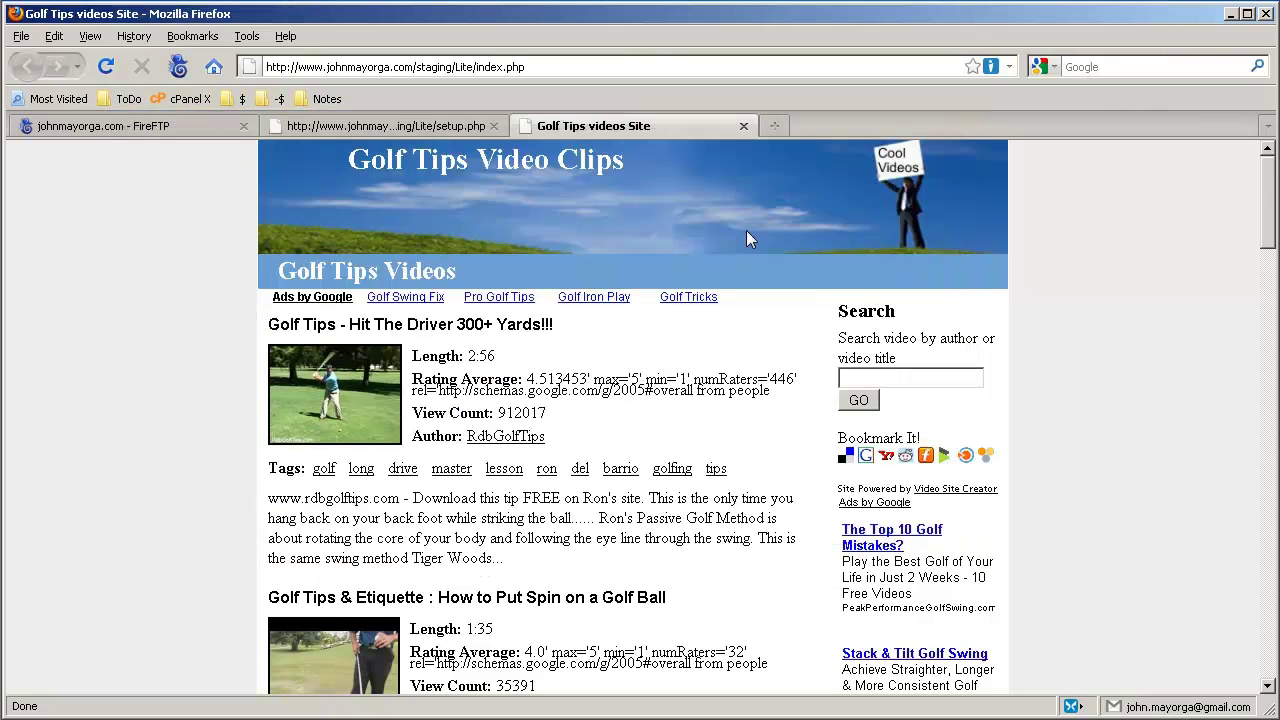
Remove the trailing "/" from the Video Page Path in the setup page and create the video minisite again
{"action": "left_click", "coordinate": [363, 128]}
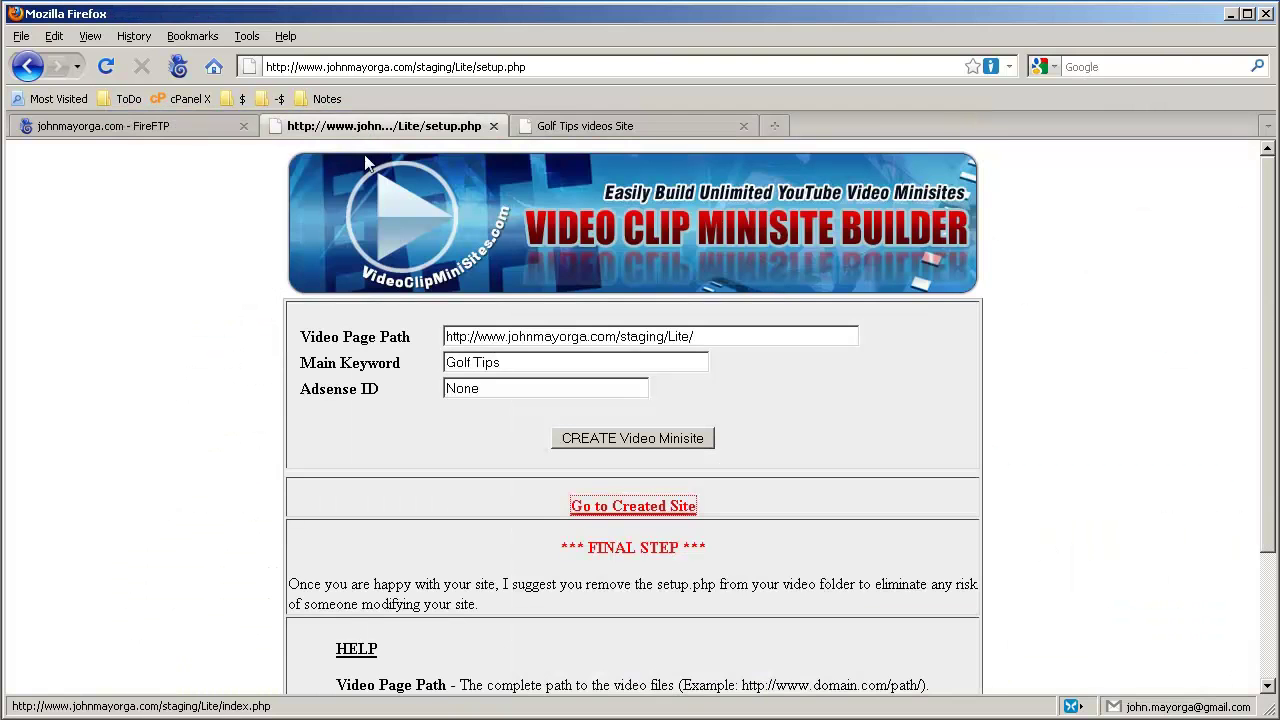
{"action": "left_click", "coordinate": [714, 343]}
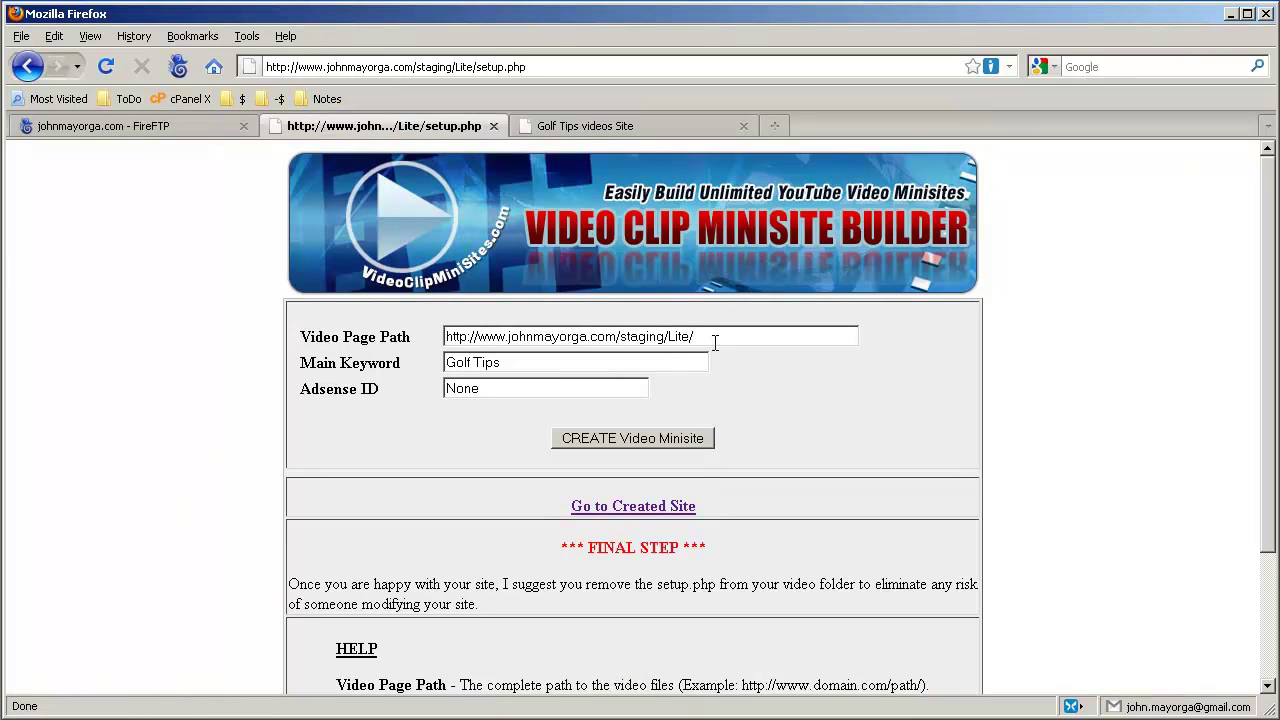
{"action": "key", "text": "BackSpace"}
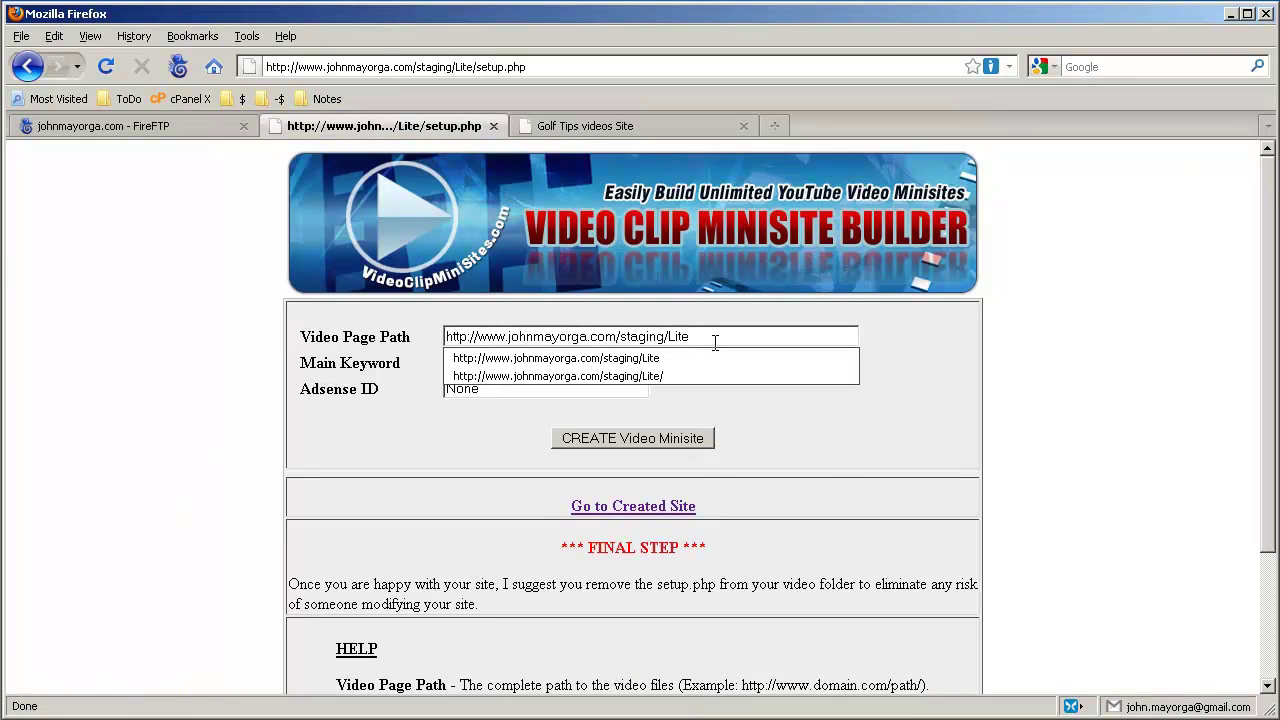
{"action": "left_click", "coordinate": [829, 456]}
{"action": "left_click", "coordinate": [670, 443]}
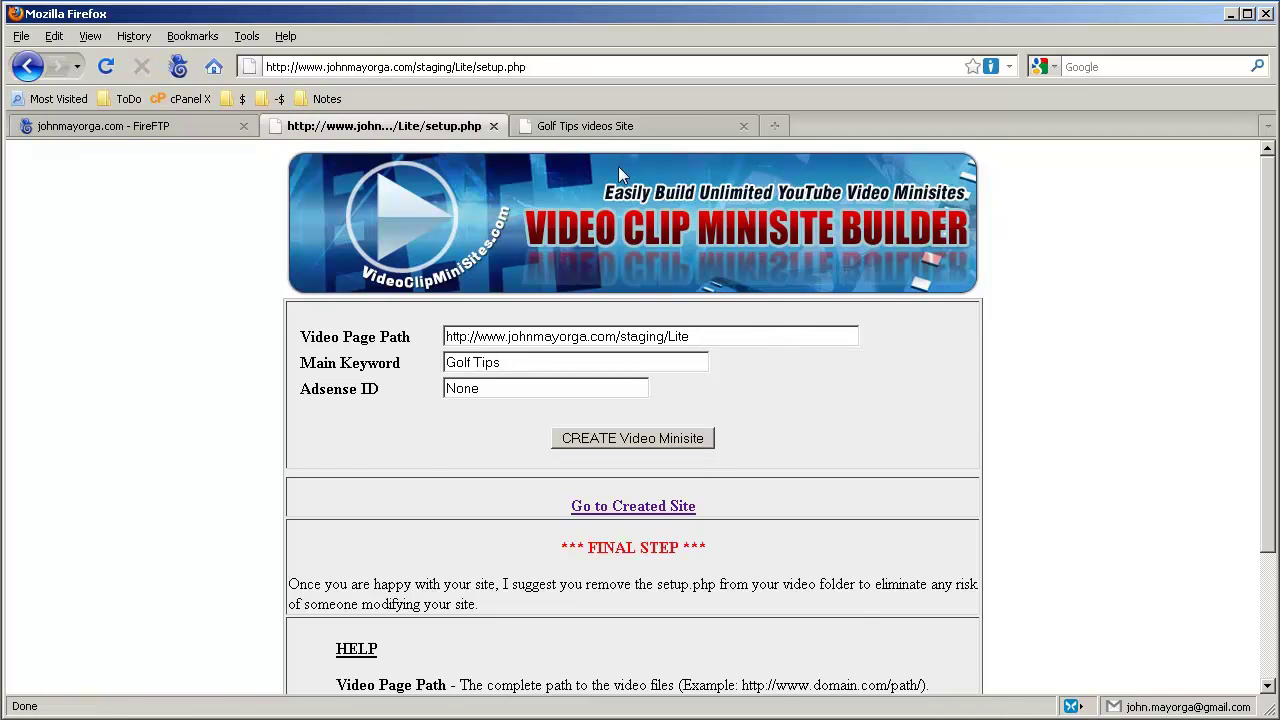
Reload the created golf tips site and check the stylesheet and base paths in its page source again
{"action": "left_click", "coordinate": [618, 130]}
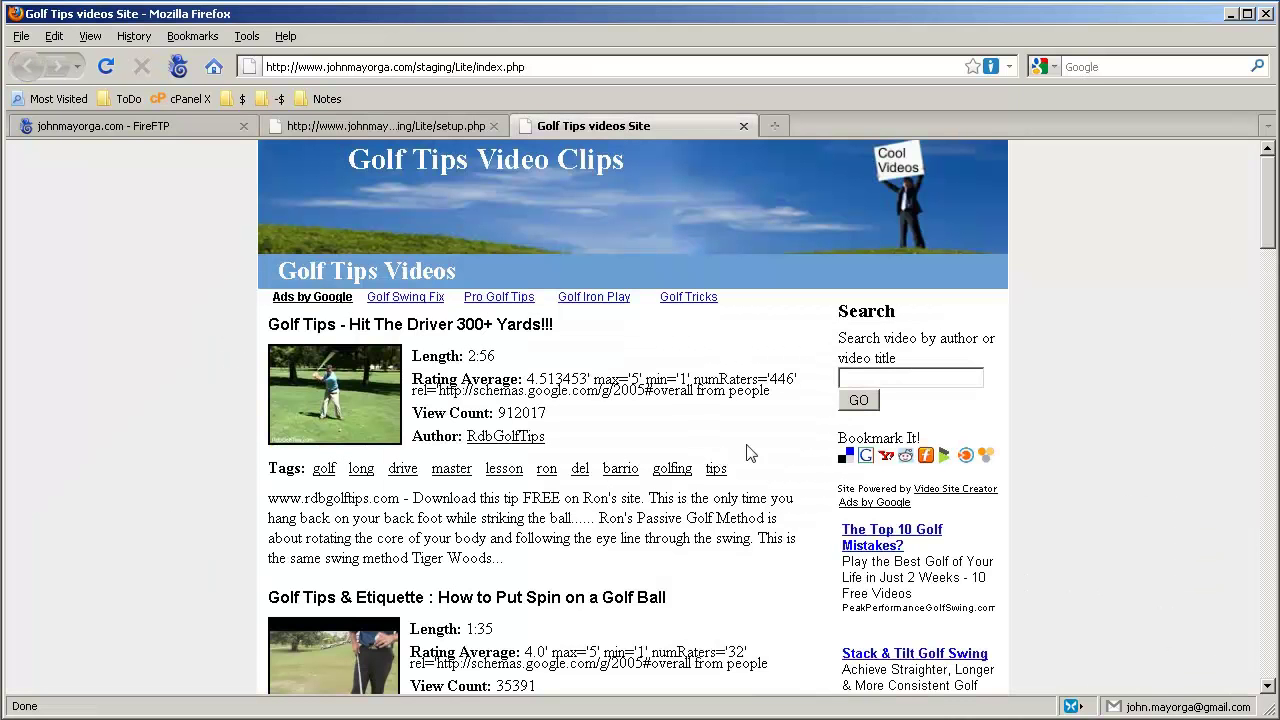
{"action": "key", "text": "F5"}
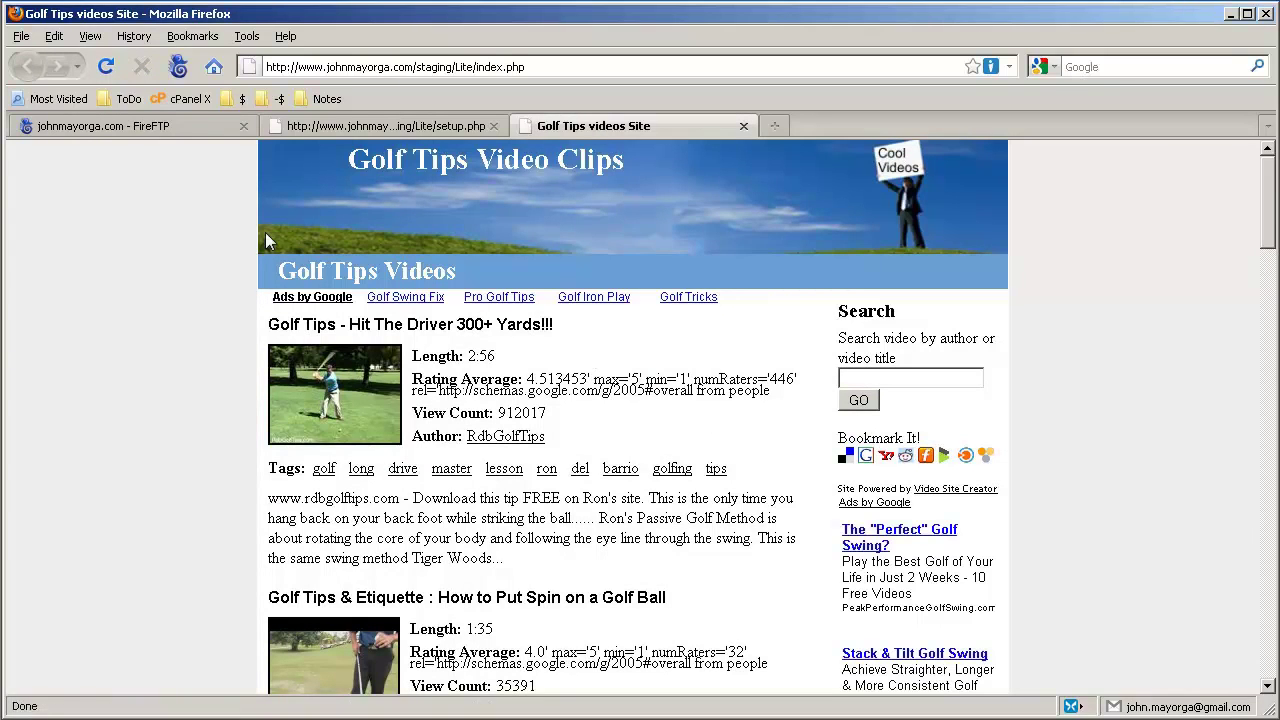
{"action": "left_click", "coordinate": [90, 37]}
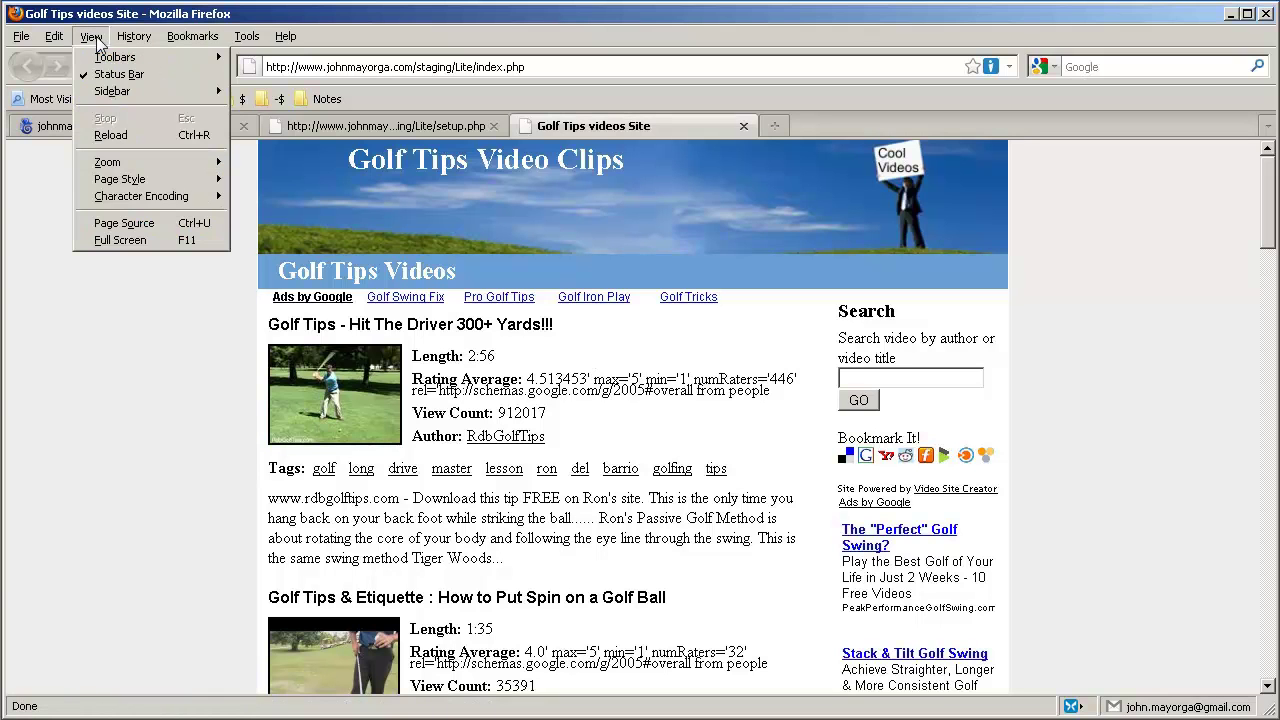
{"action": "left_click", "coordinate": [125, 217]}
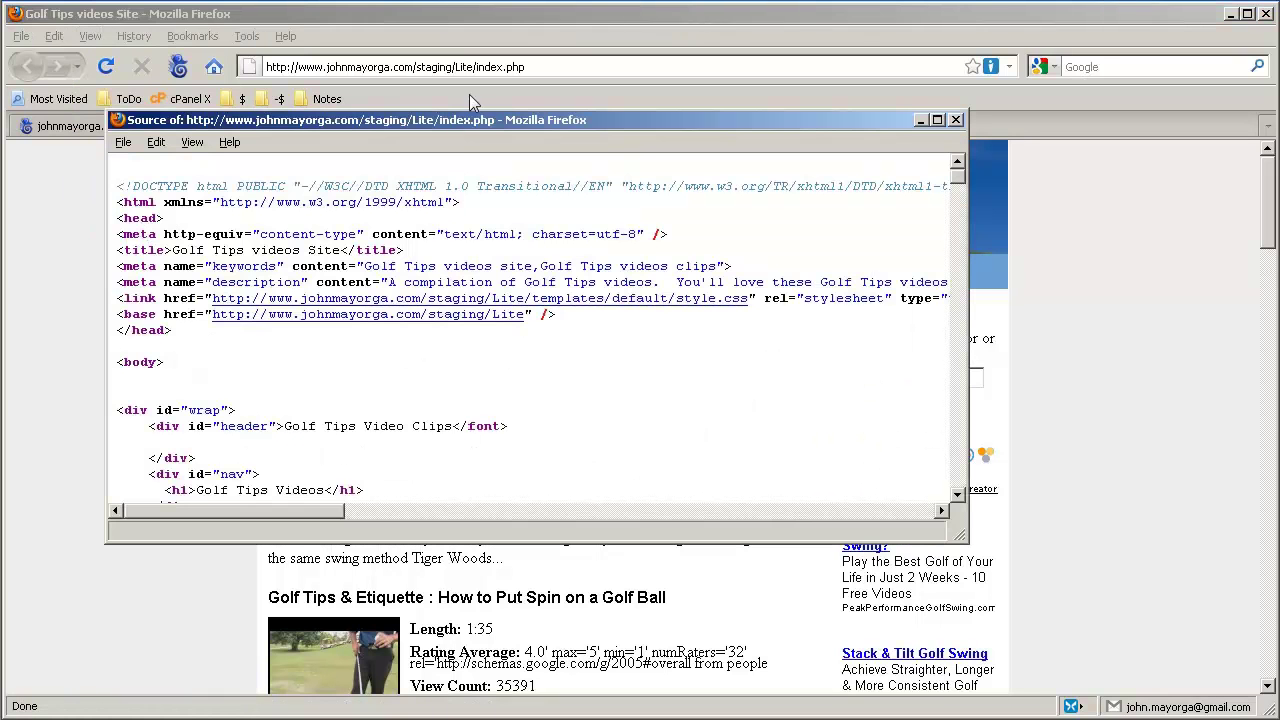
{"action": "left_click_drag", "start_coordinate": [474, 127], "coordinate": [480, 107]}
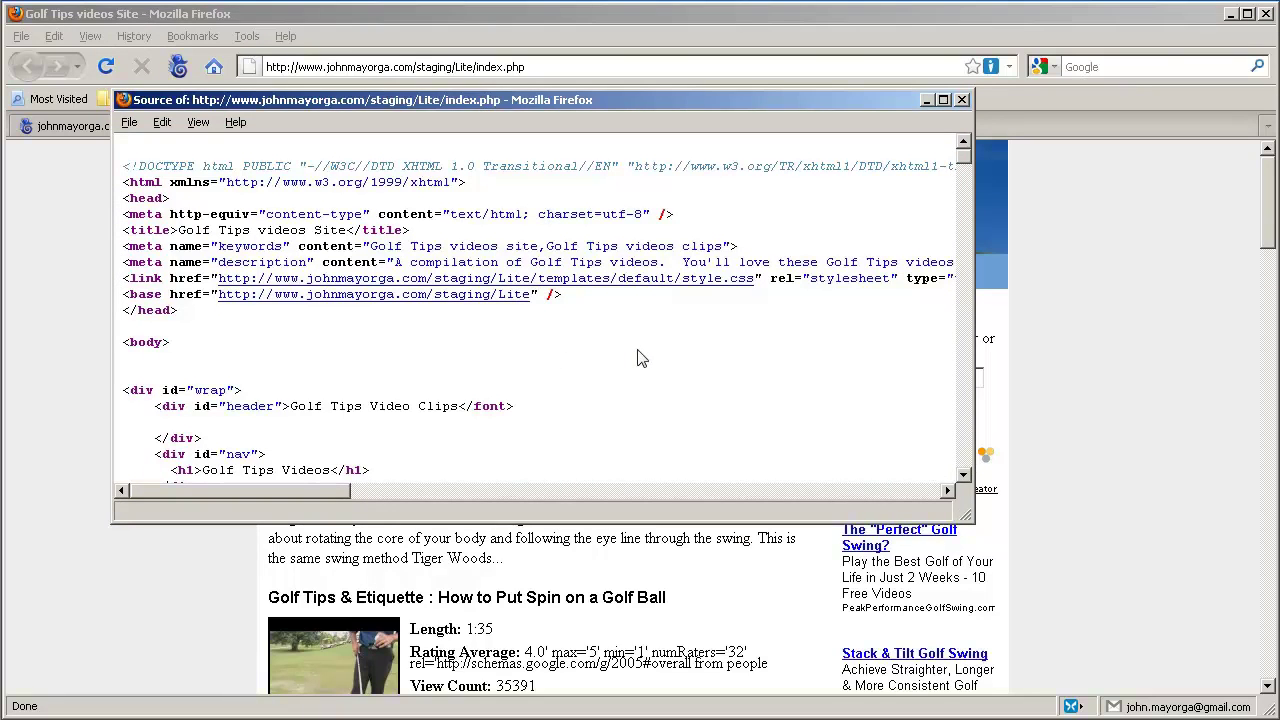
{"action": "left_click", "coordinate": [961, 101]}
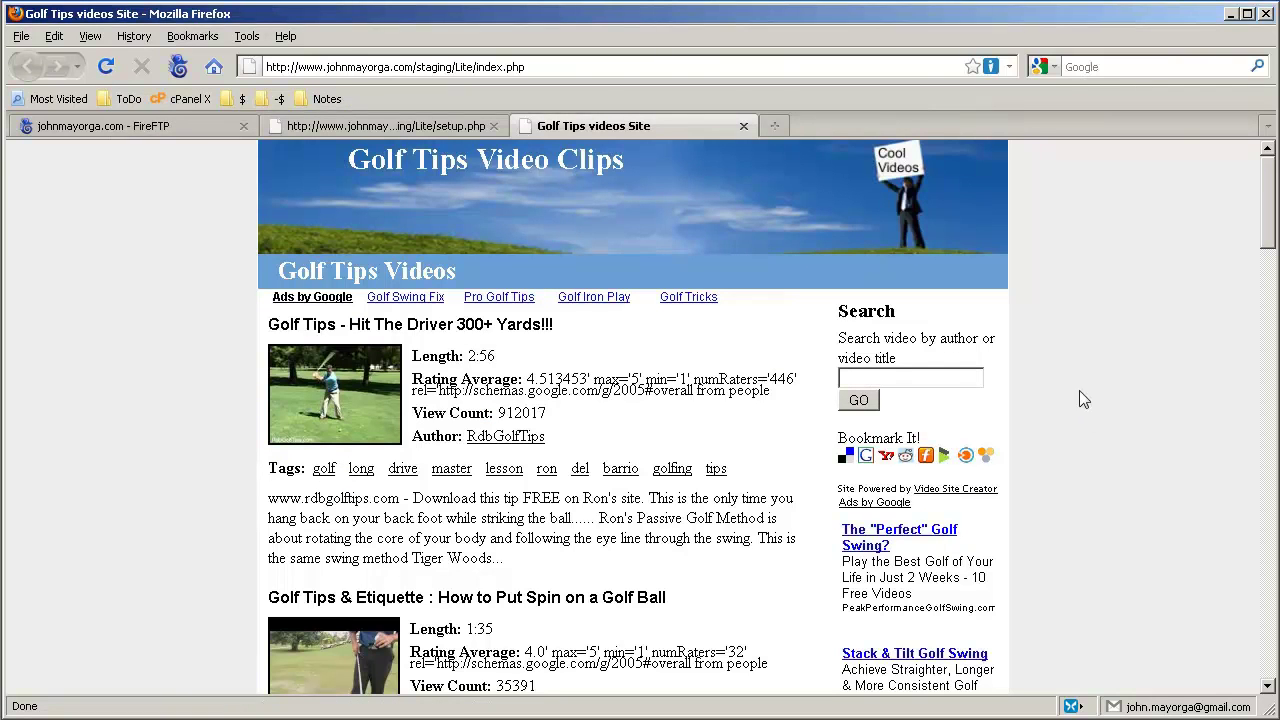
Look through the golf tips site's video listings down to the footer
{"action": "scroll", "coordinate": [1121, 373], "scroll_direction": "down", "scroll_amount": 10}
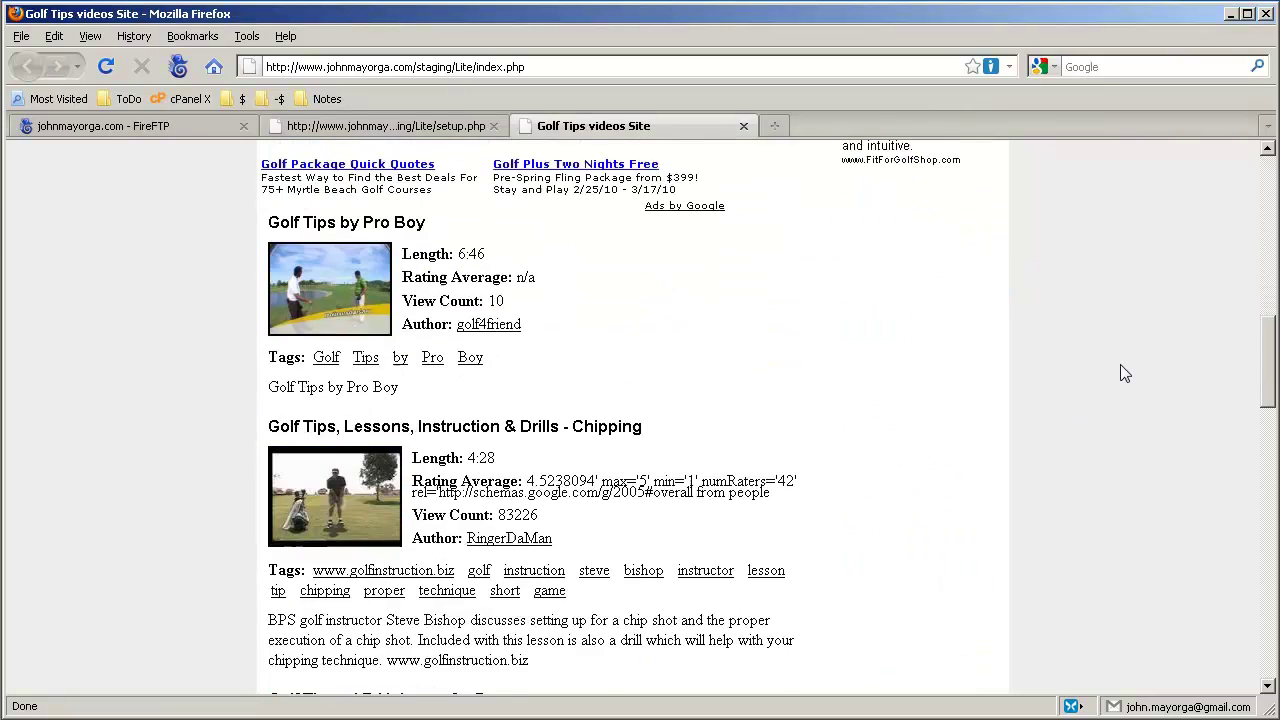
{"action": "scroll", "coordinate": [1121, 373], "scroll_direction": "down", "scroll_amount": 15}
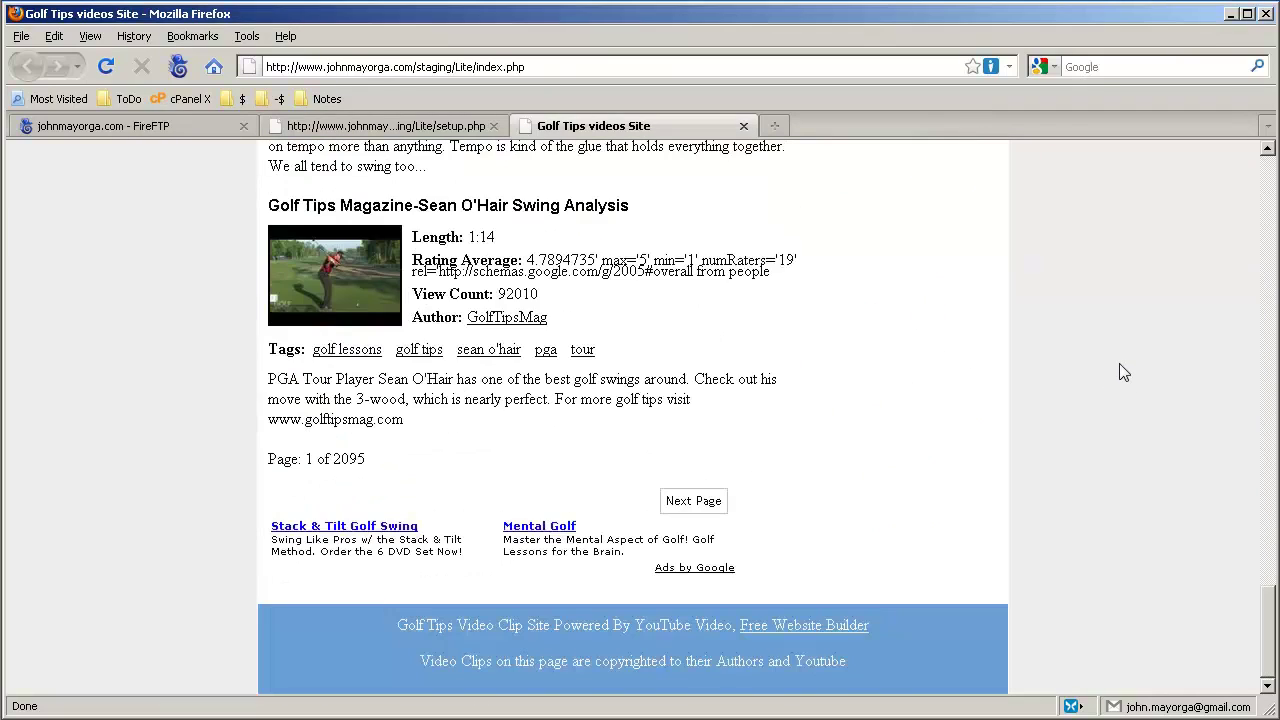
{"action": "scroll", "coordinate": [1122, 370], "scroll_direction": "up", "scroll_amount": 20}
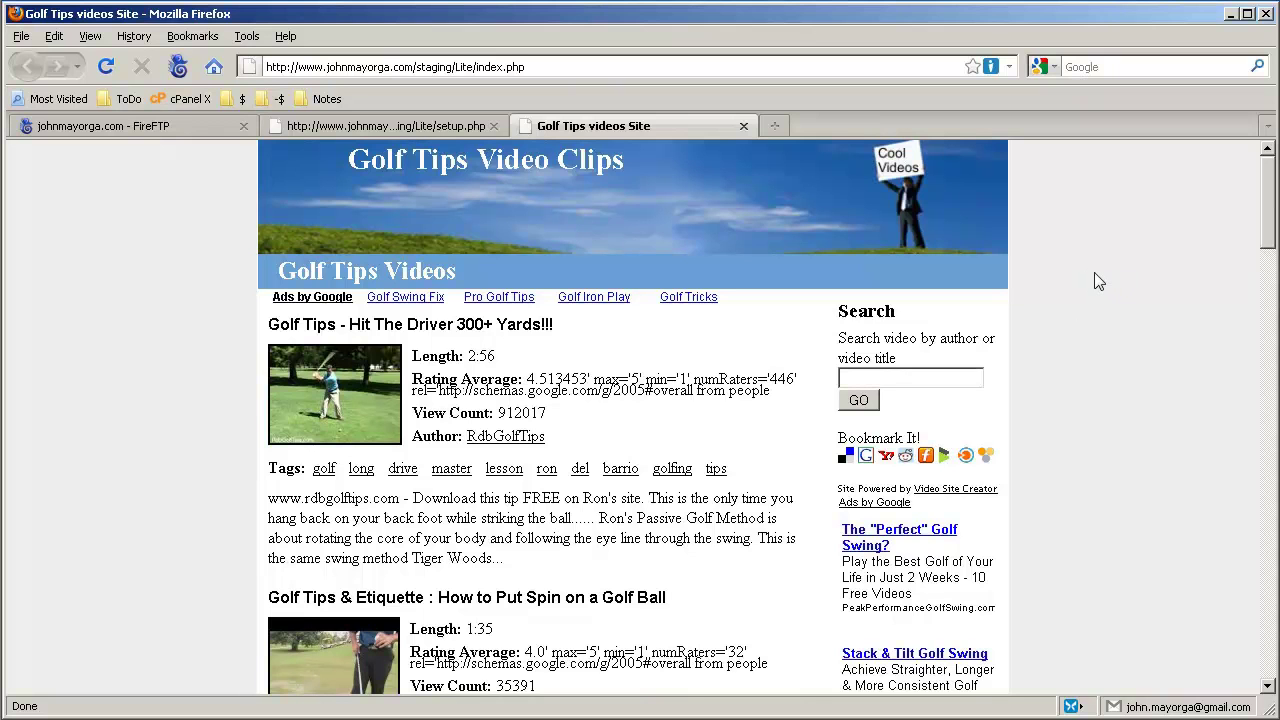
Switch to the Staging folder in Windows Explorer and extract VideoClipMinisiteBuilderFULL.zip into its own VideoClipMinisiteBuilderFULL folder
{"action": "left_click", "coordinate": [162, 126]}
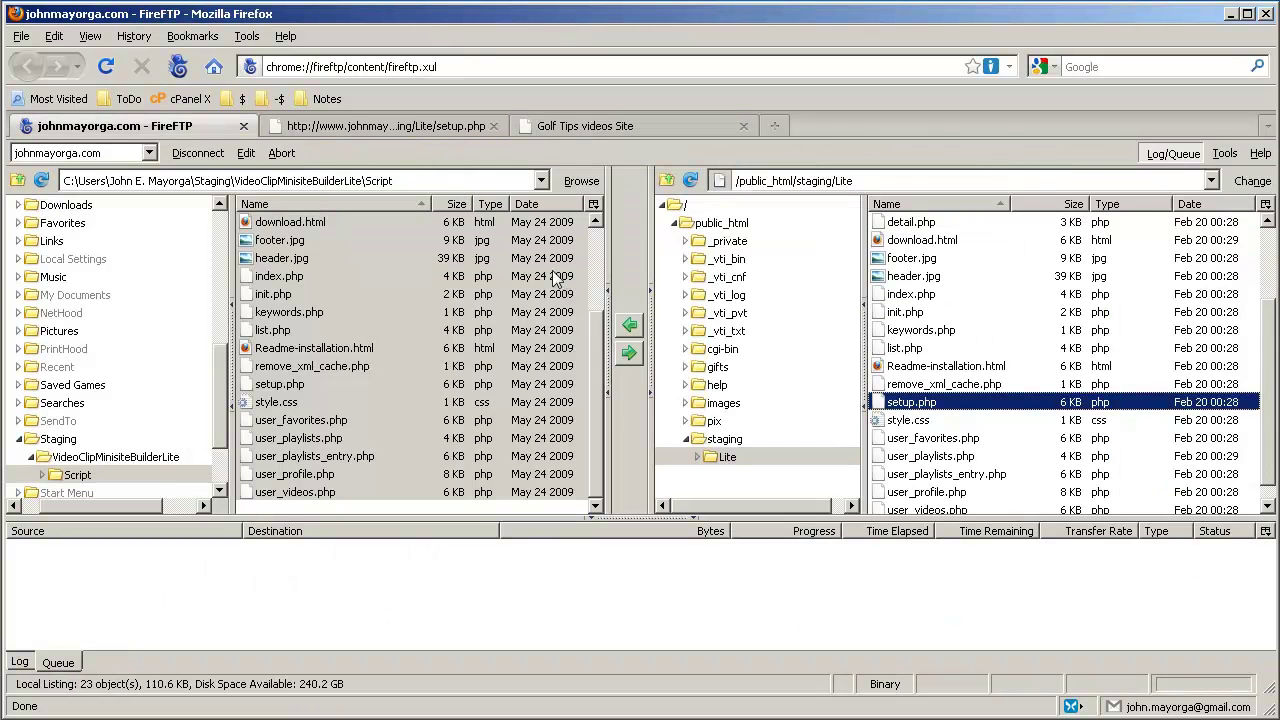
{"action": "left_click", "coordinate": [474, 181]}
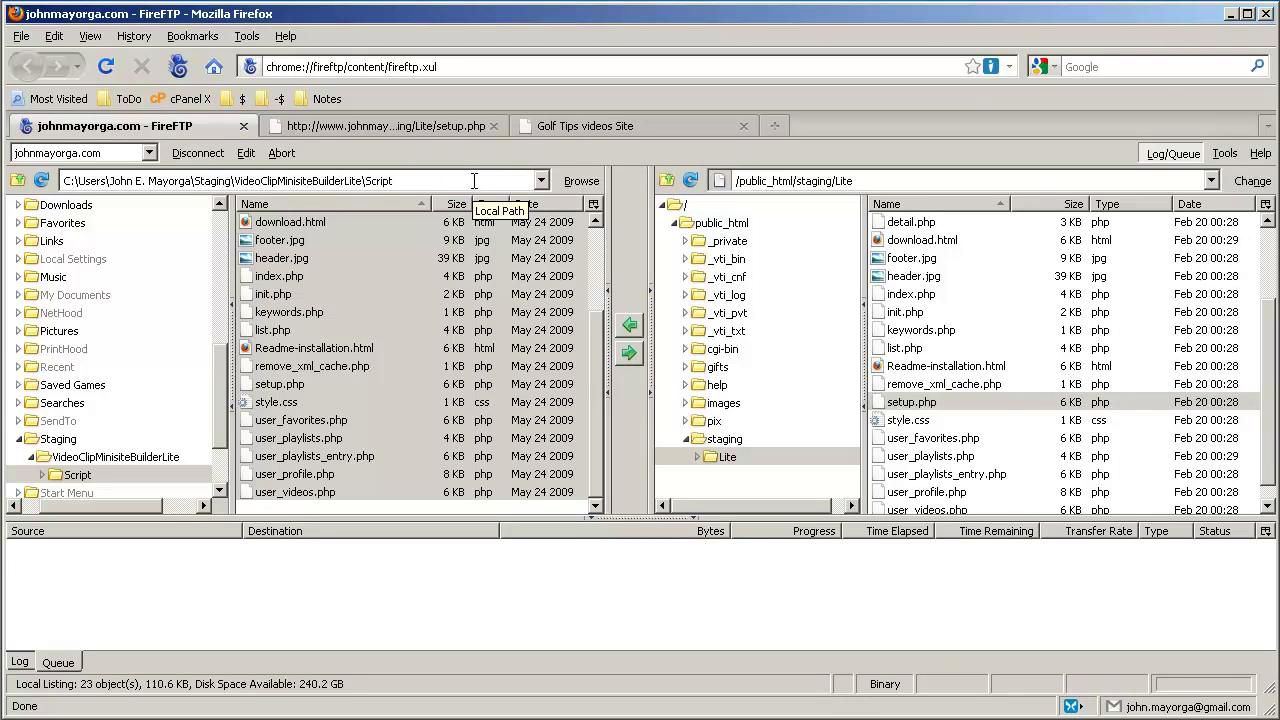
{"action": "key", "text": "alt+Tab"}
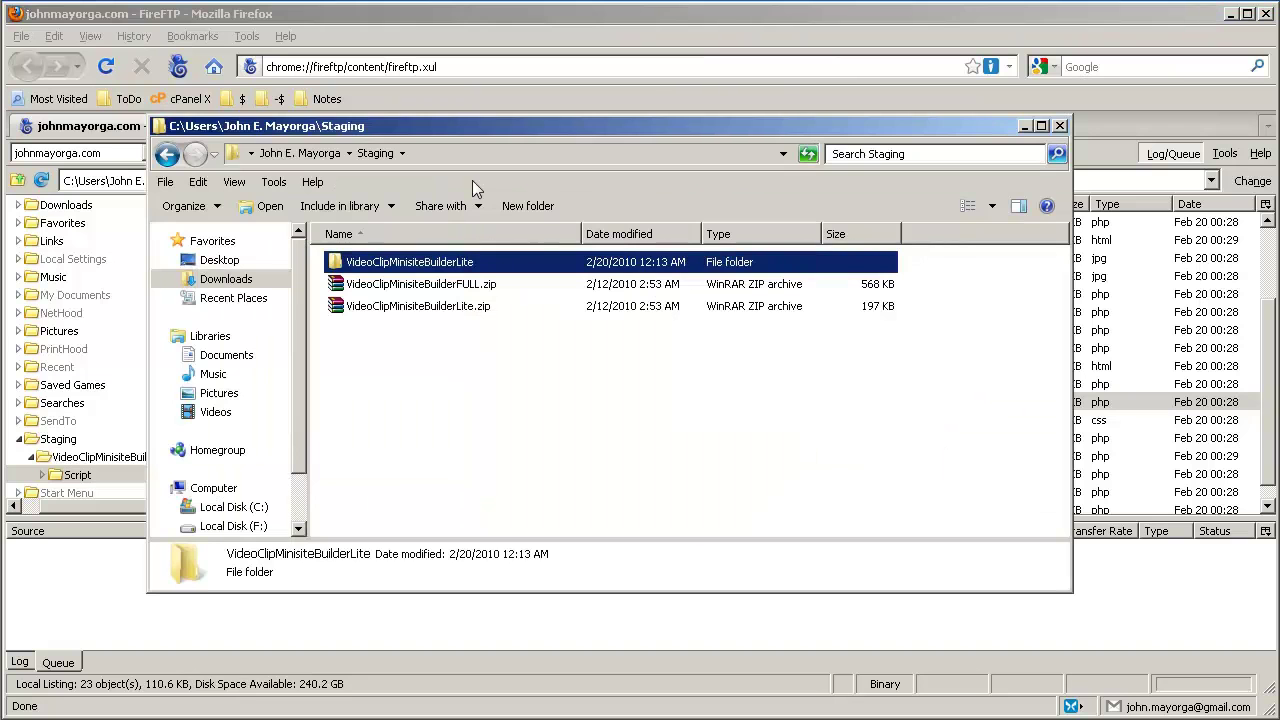
{"action": "left_click_drag", "start_coordinate": [445, 126], "coordinate": [436, 120]}
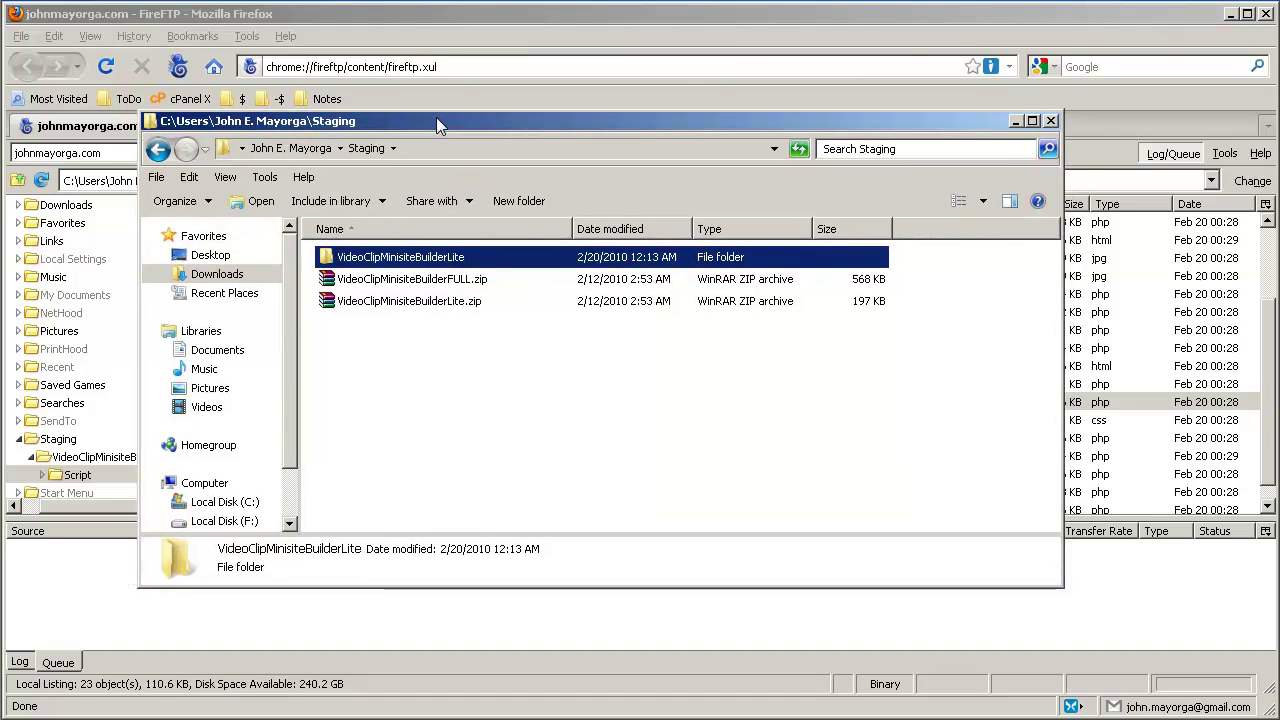
{"action": "left_click", "coordinate": [436, 284]}
{"action": "left_click_drag", "start_coordinate": [436, 284], "coordinate": [434, 368]}
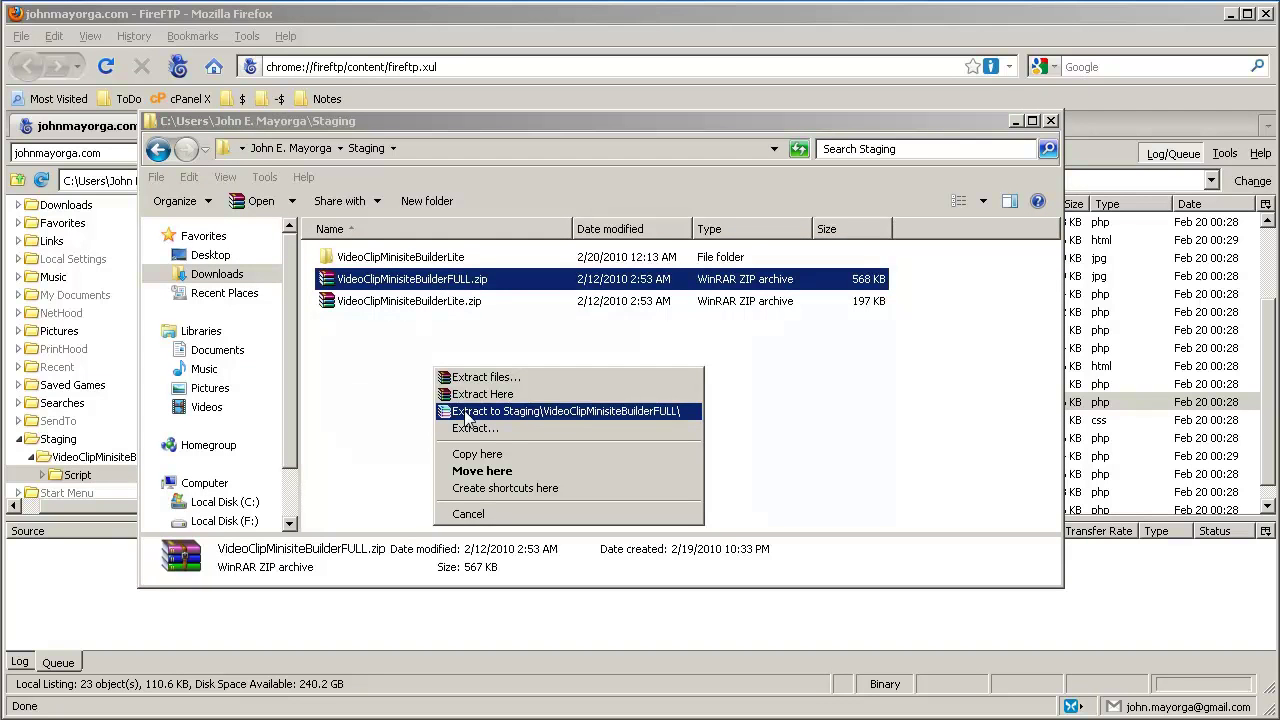
{"action": "left_click", "coordinate": [580, 416]}
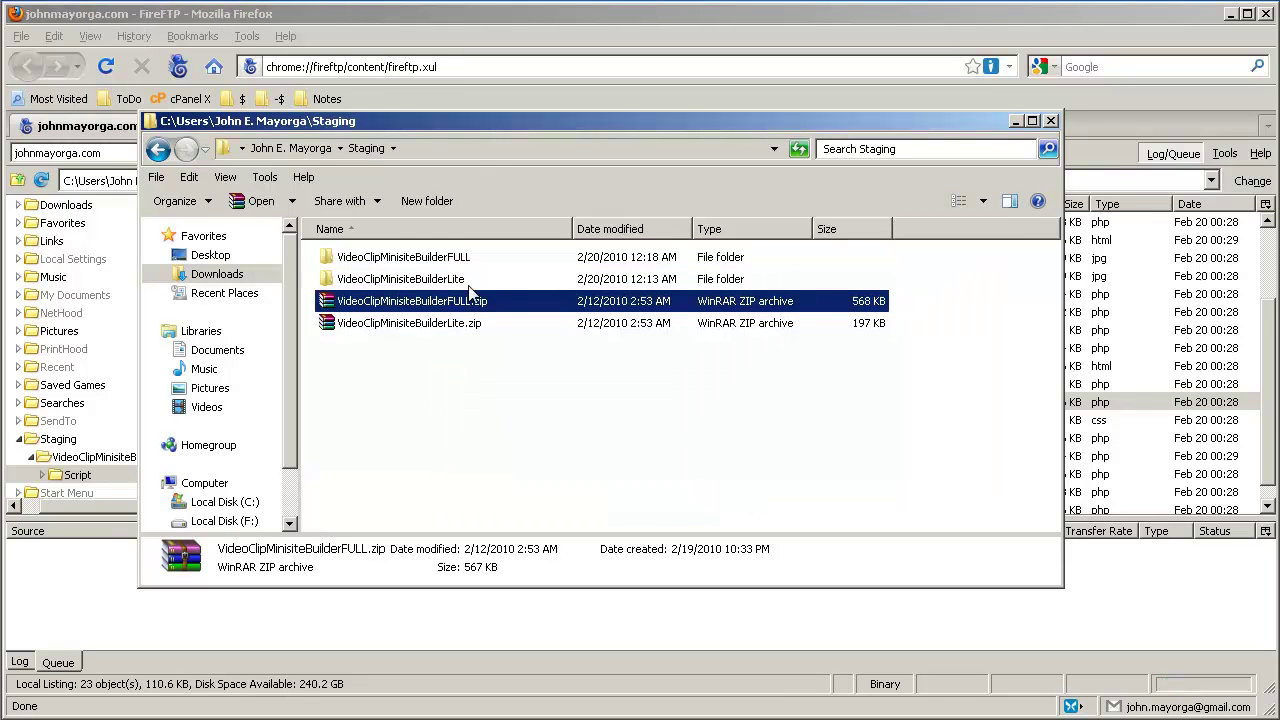
Open the extracted VideoClipMinisiteBuilderFULL folder and view the files in its Script FULL subfolder
{"action": "left_click", "coordinate": [460, 264]}
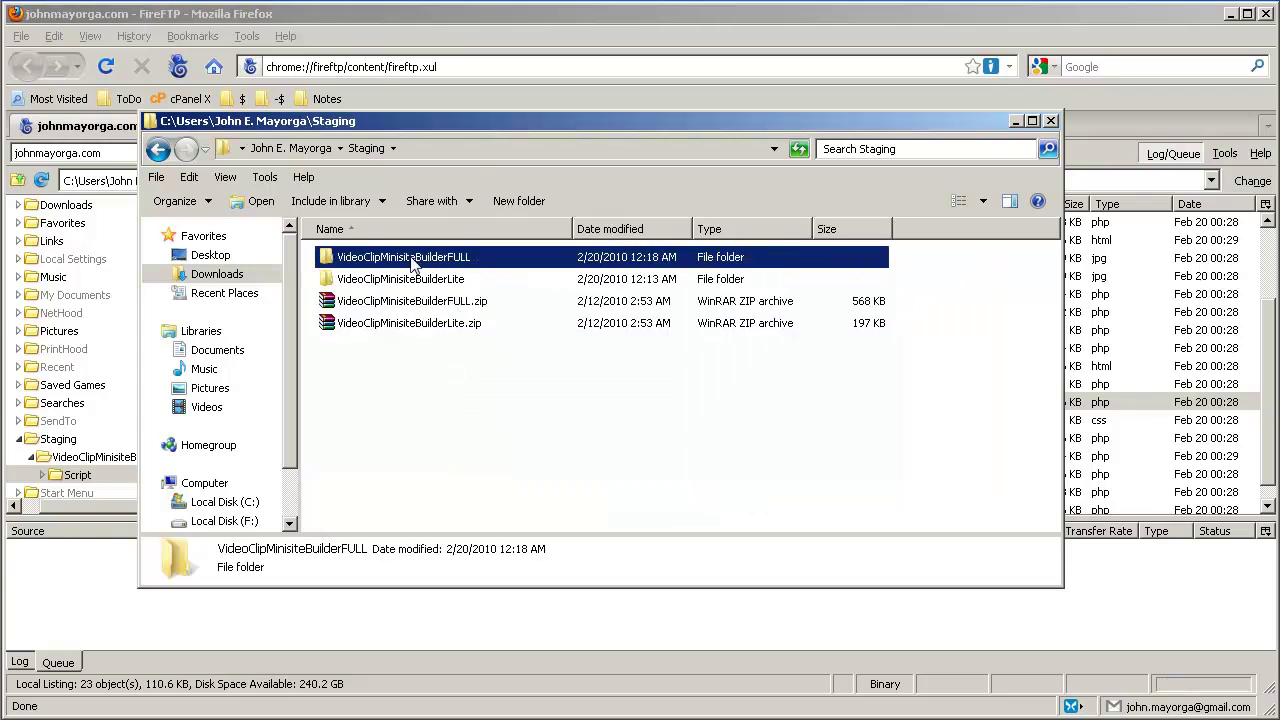
{"action": "double_click", "coordinate": [414, 261]}
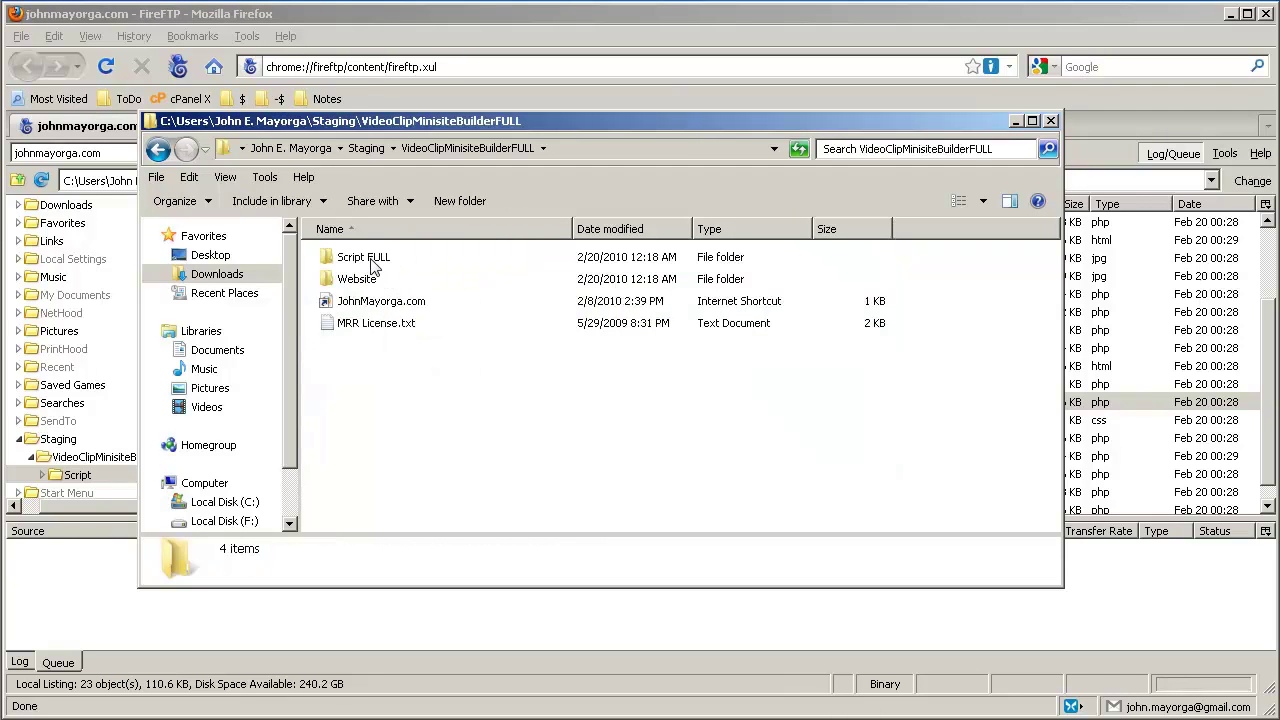
{"action": "double_click", "coordinate": [376, 260]}
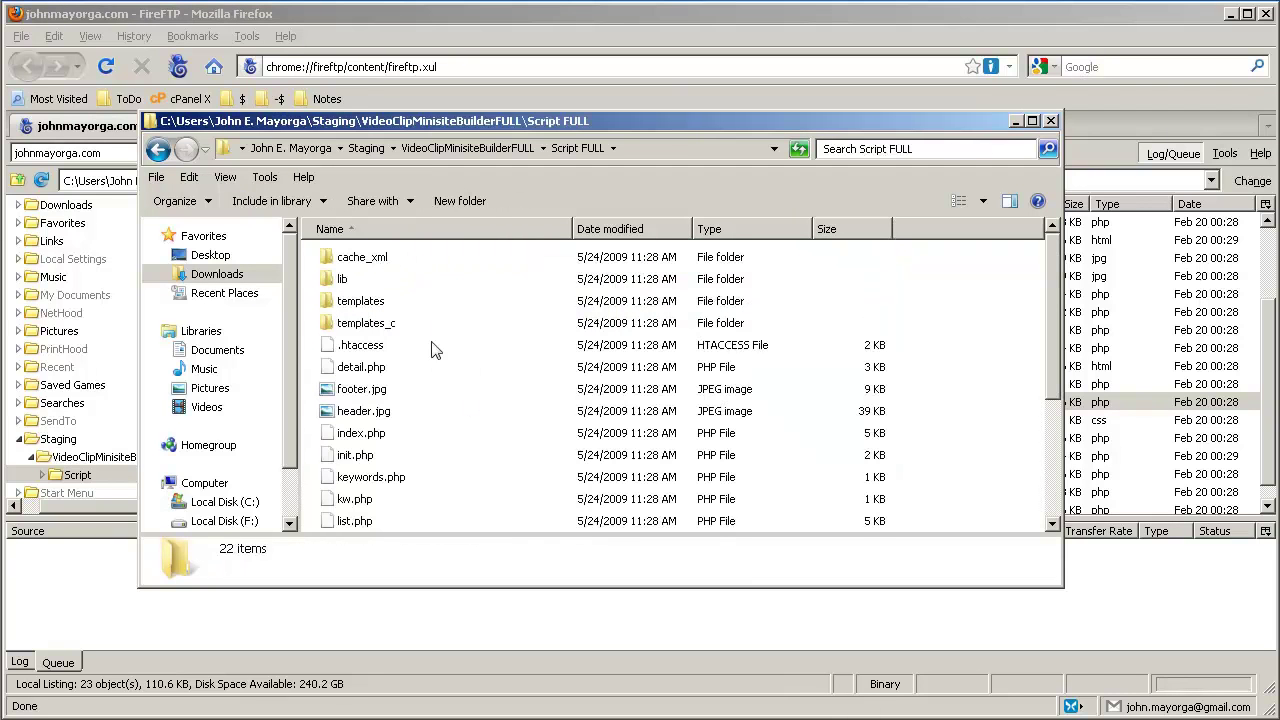
{"action": "left_click", "coordinate": [523, 411]}
{"action": "left_click_drag", "start_coordinate": [578, 120], "coordinate": [596, 122]}
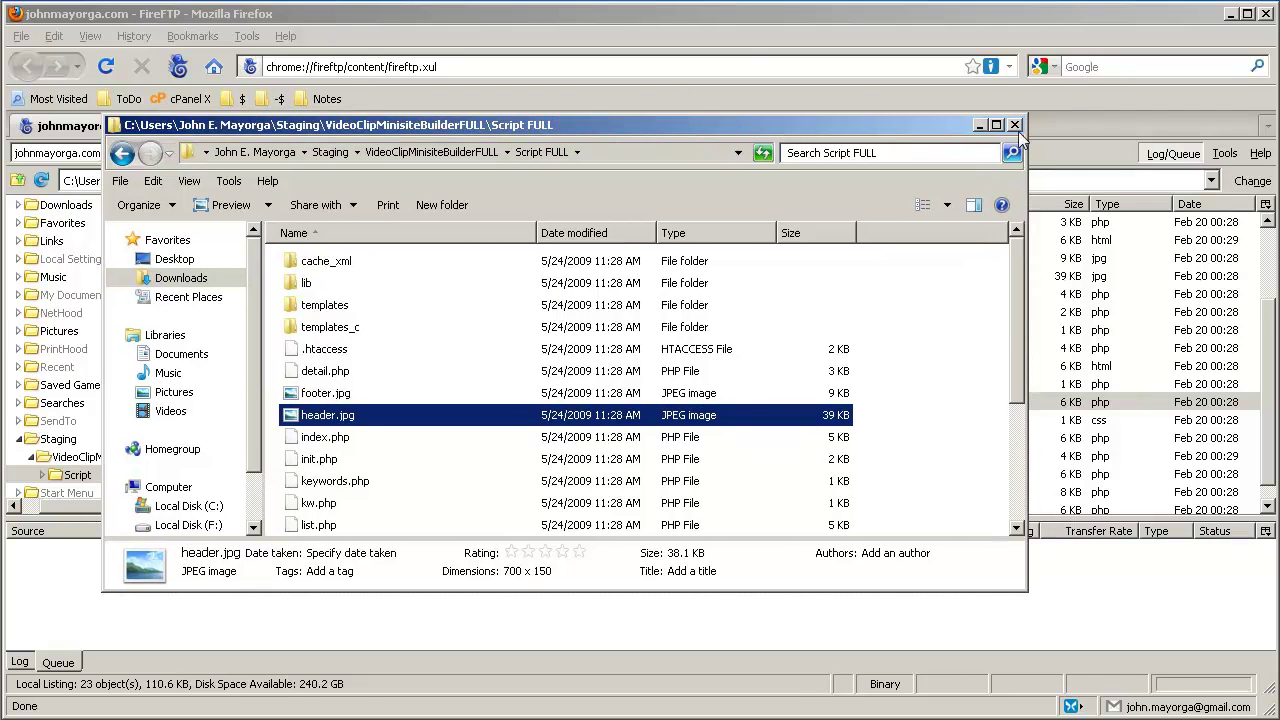
Switch to FireFTP and open the local VideoClipMinisiteBuilderFULL\Script FULL folder in Staging
{"action": "left_click", "coordinate": [735, 42]}
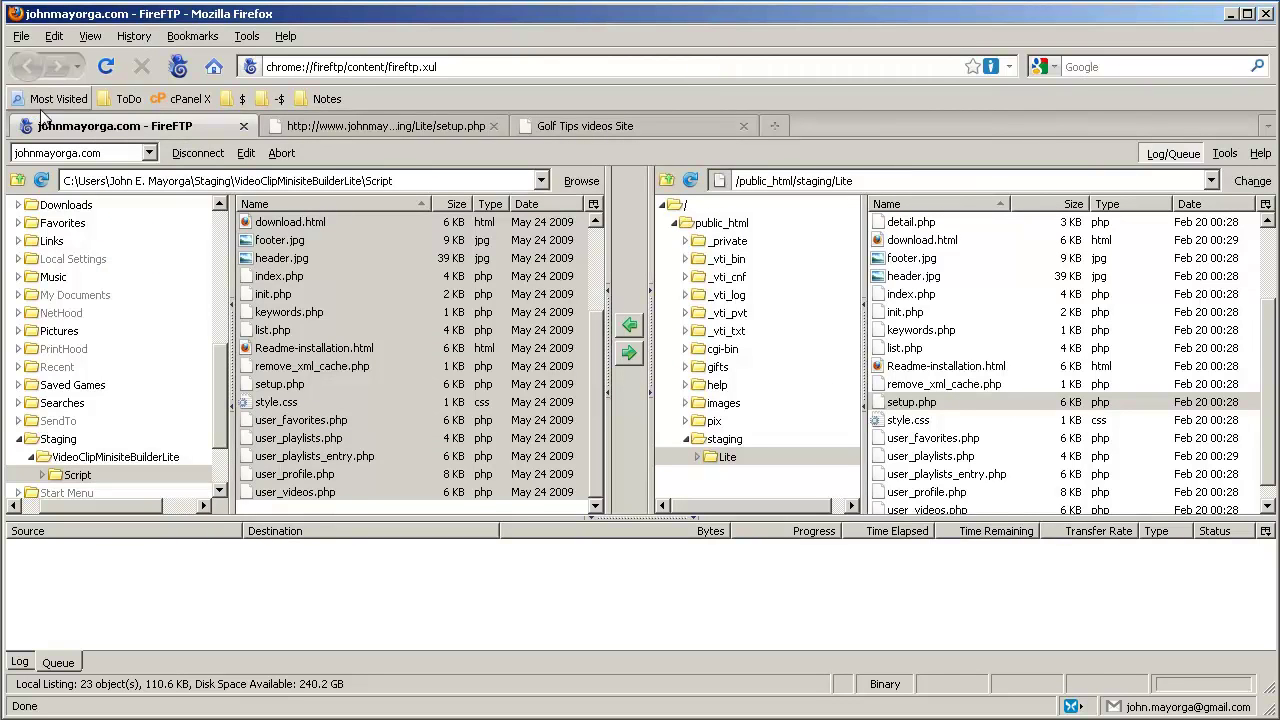
{"action": "left_click", "coordinate": [19, 180]}
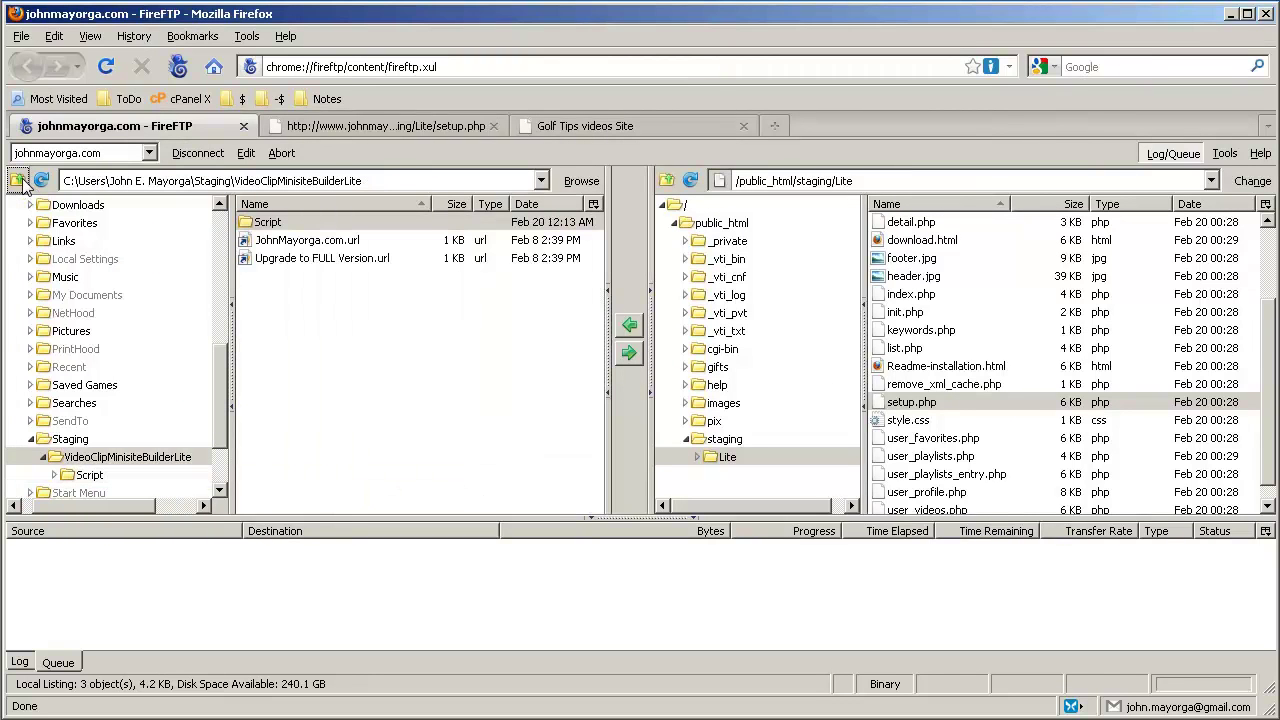
{"action": "left_click", "coordinate": [19, 180]}
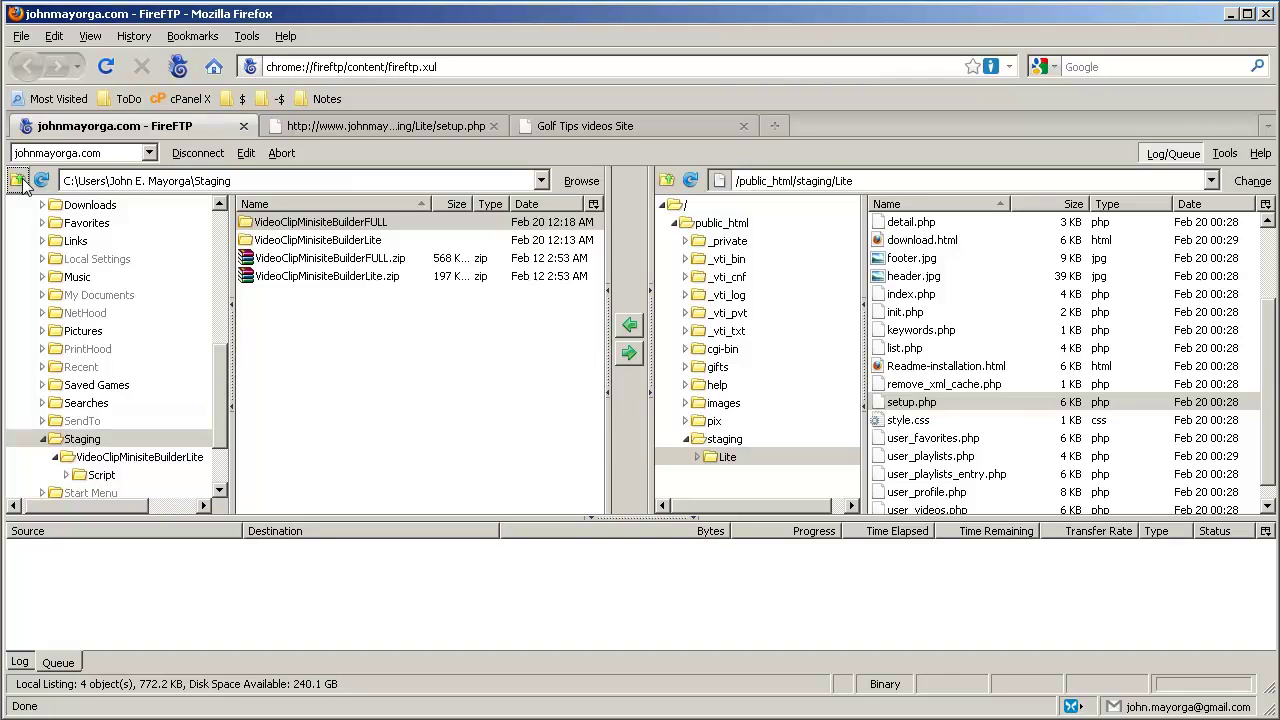
{"action": "left_click", "coordinate": [368, 241]}
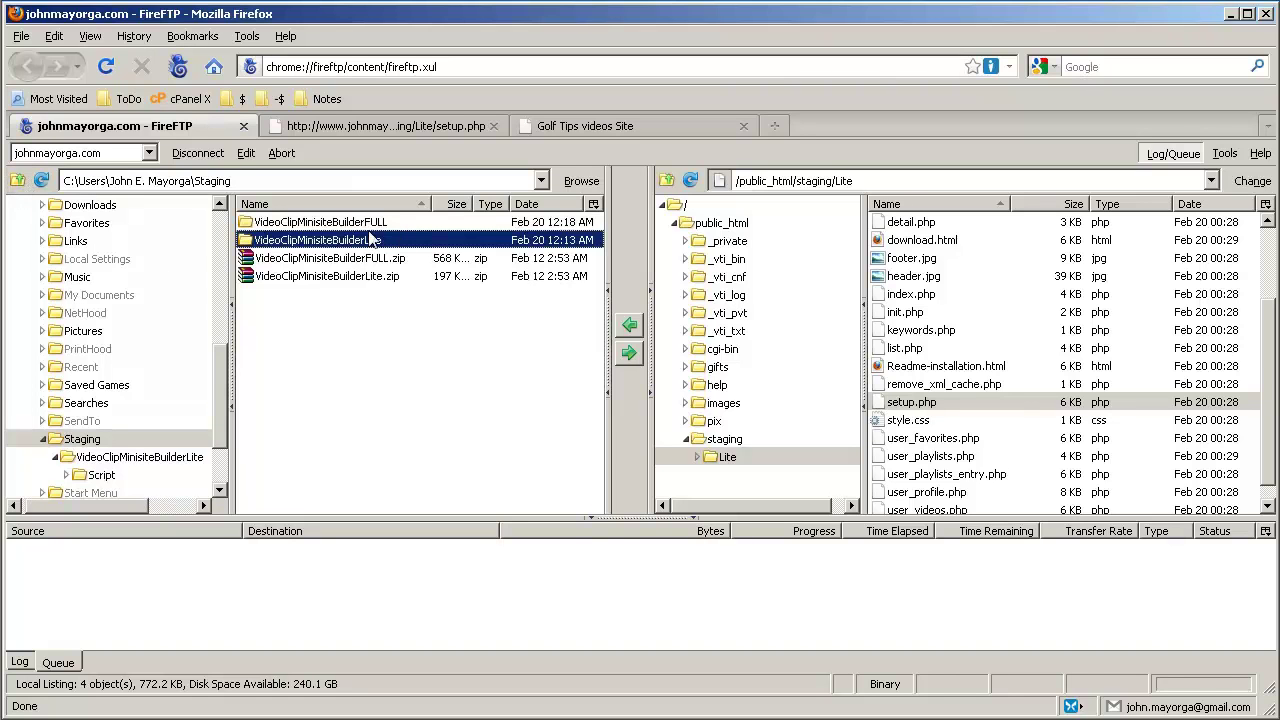
{"action": "double_click", "coordinate": [370, 223]}
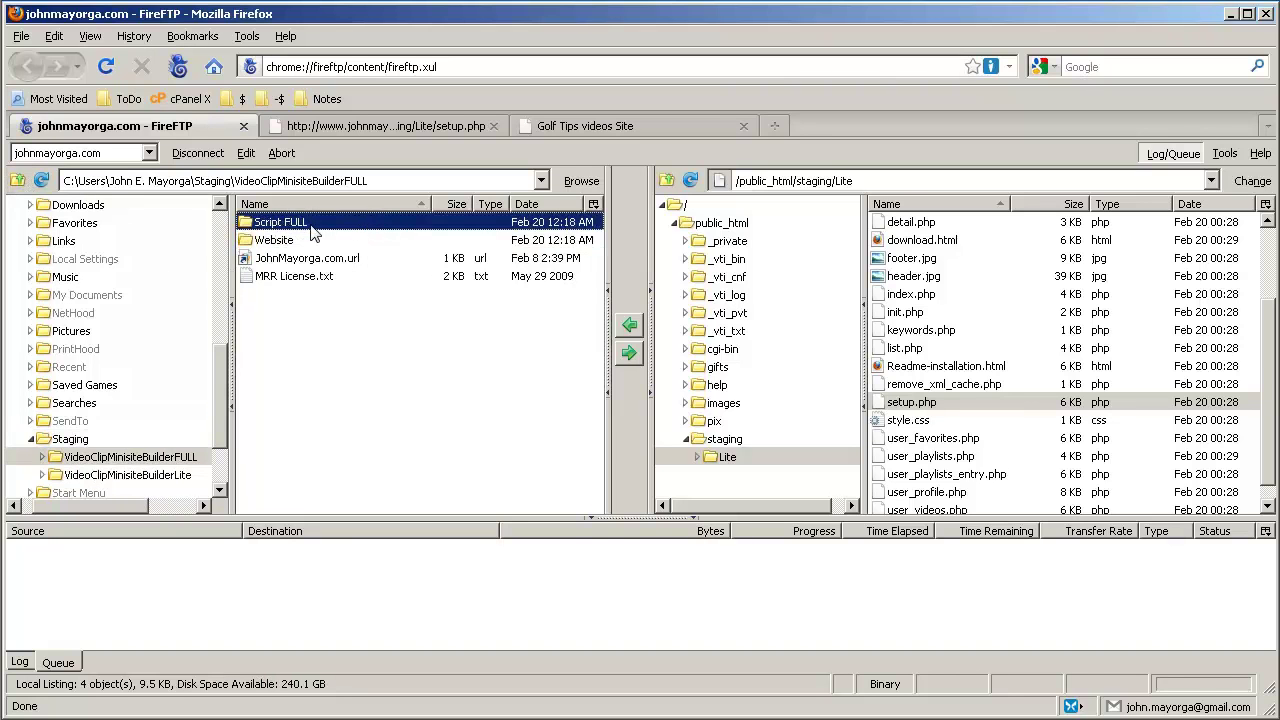
{"action": "double_click", "coordinate": [330, 224]}
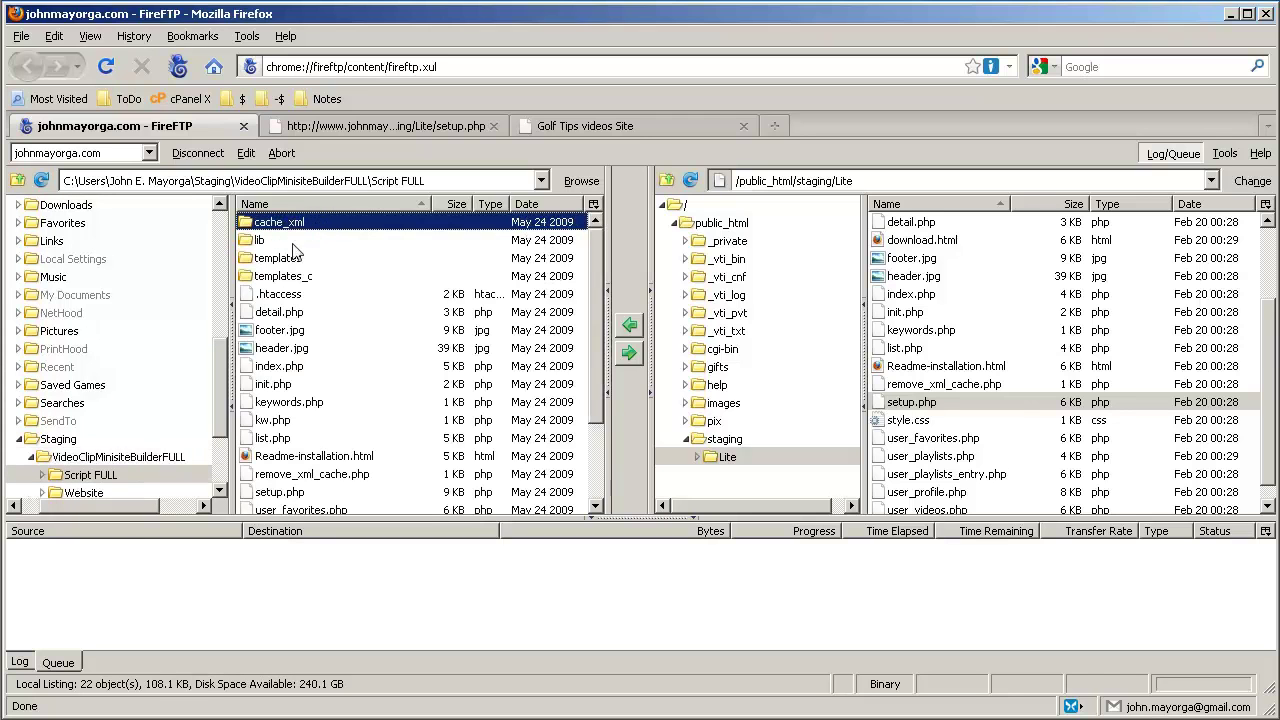
Create a directory named Full in /public_html/staging on the server and open it
{"action": "left_click", "coordinate": [908, 180]}
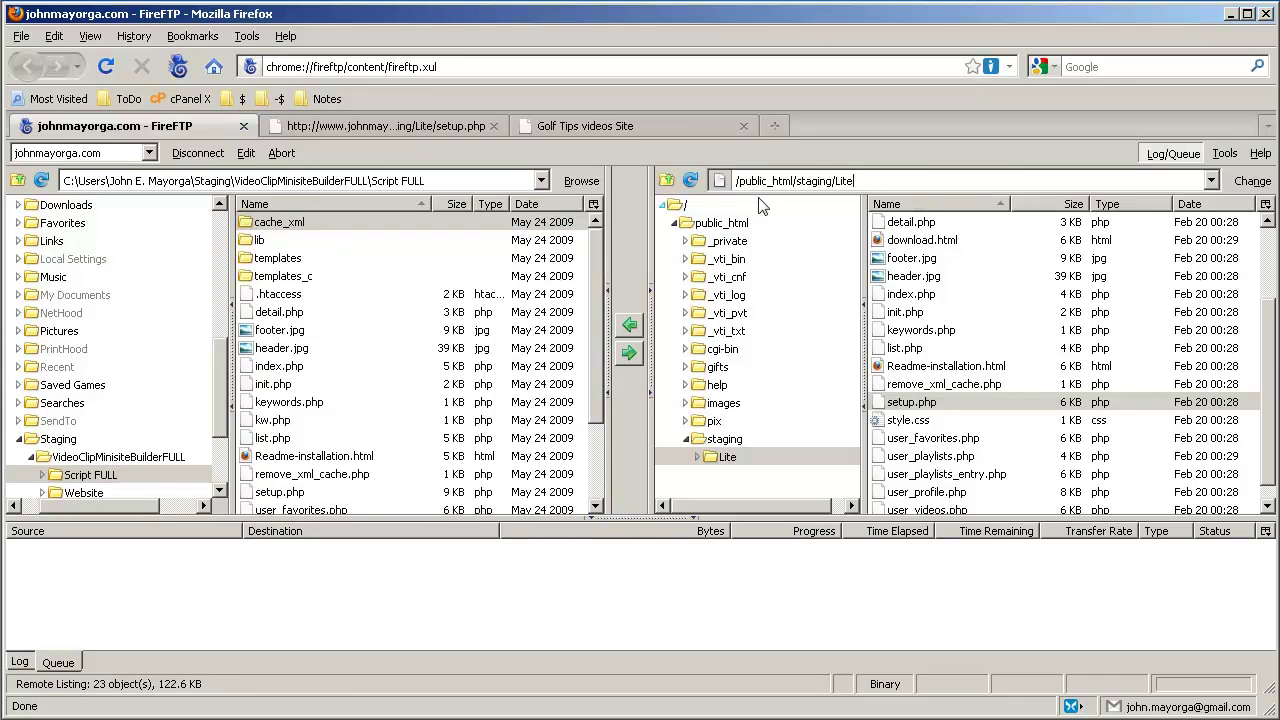
{"action": "left_click", "coordinate": [666, 181]}
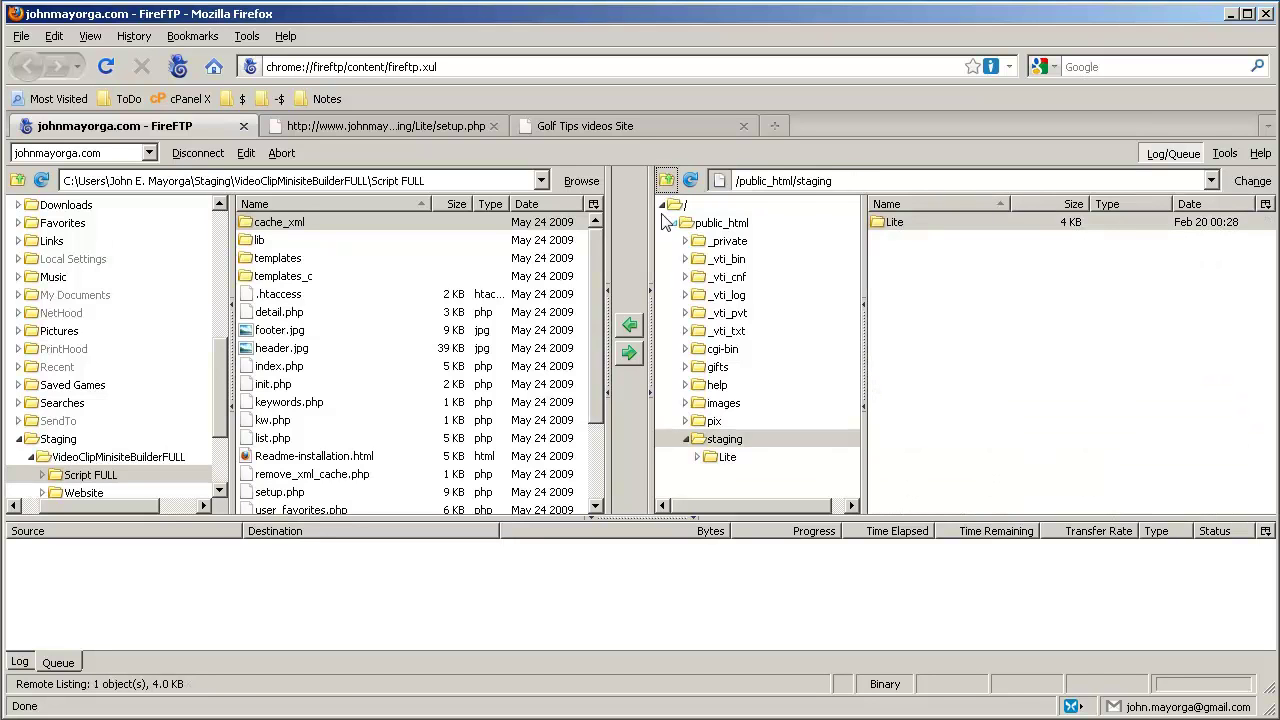
{"action": "left_click", "coordinate": [783, 441]}
{"action": "left_click", "coordinate": [892, 301]}
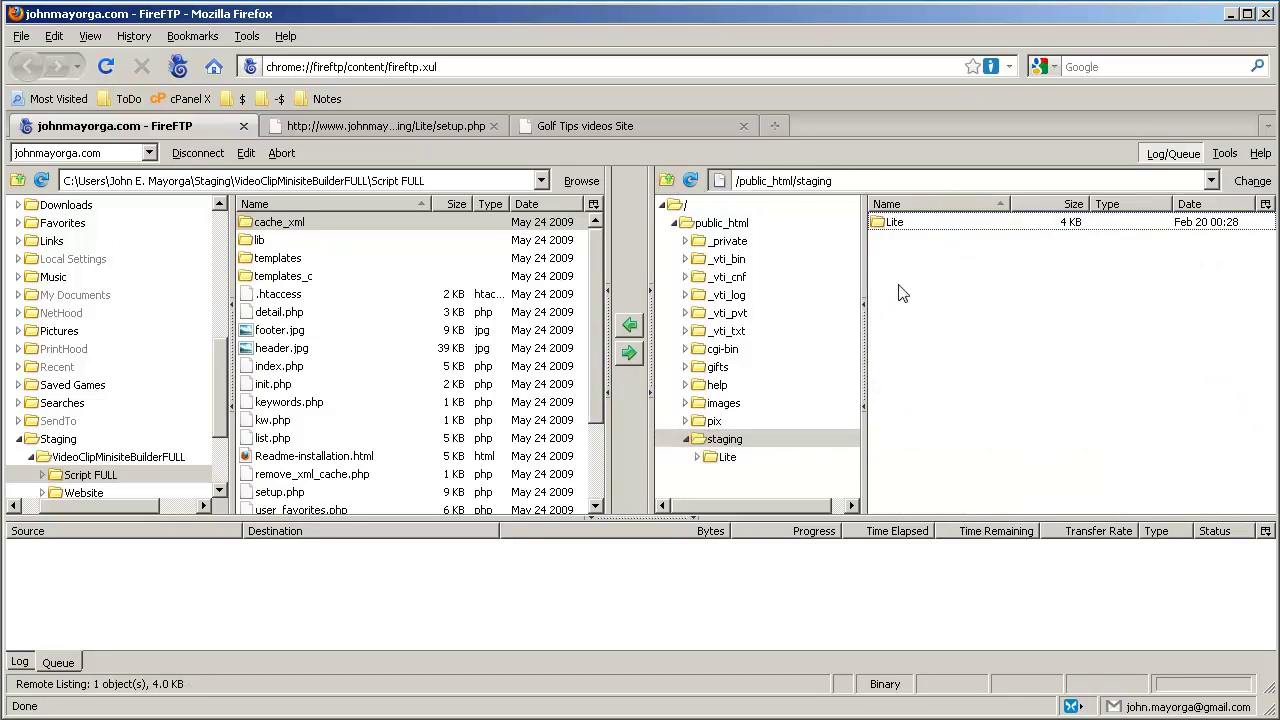
{"action": "right_click", "coordinate": [893, 288]}
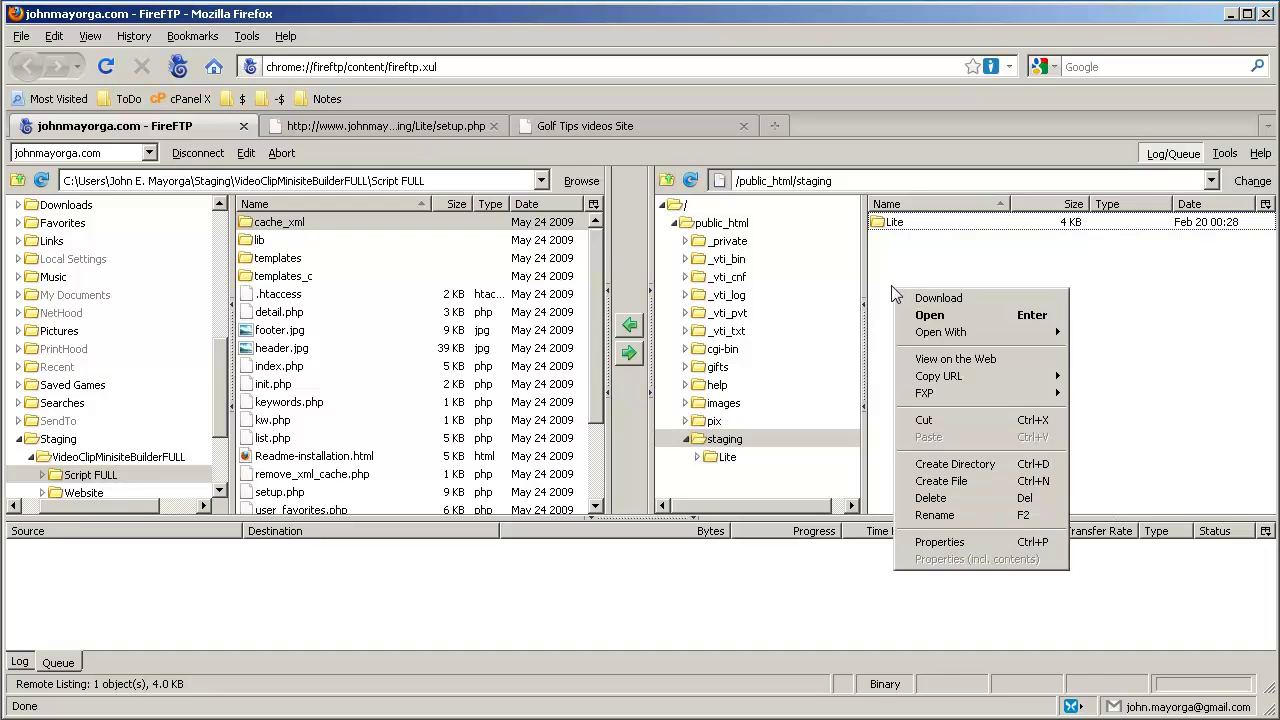
{"action": "left_click", "coordinate": [972, 464]}
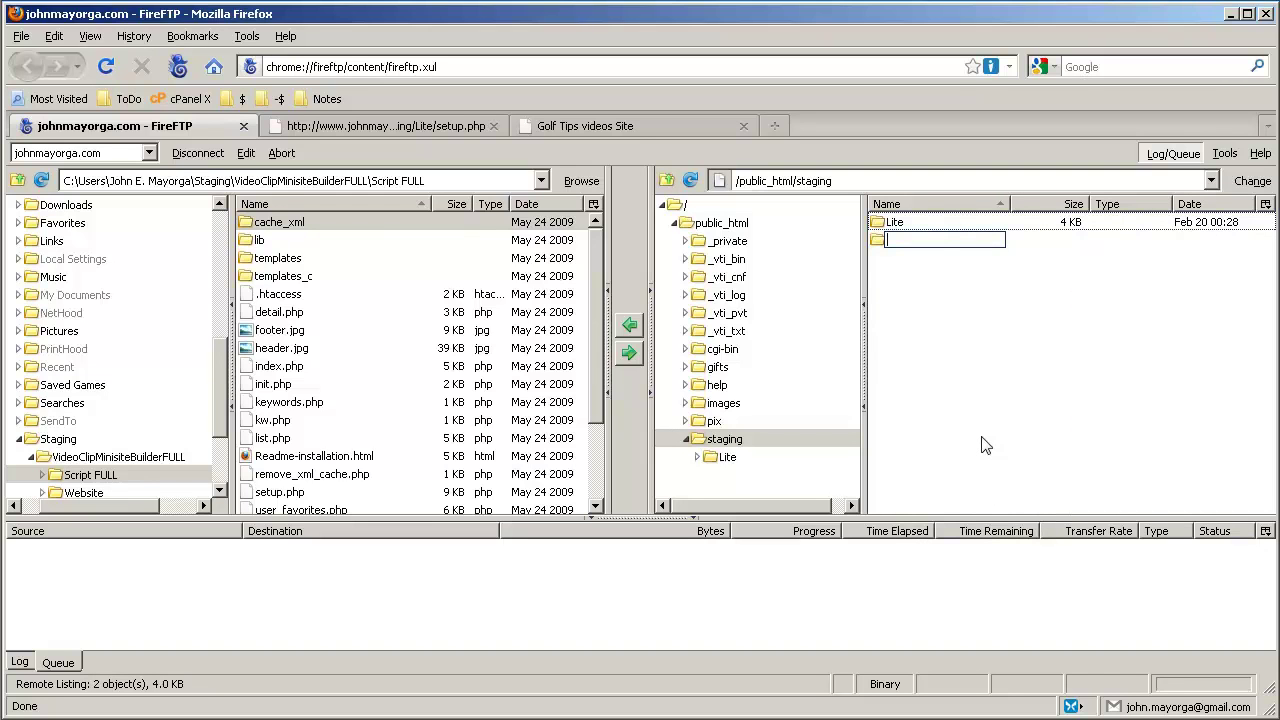
{"action": "type", "text": "Full"}
{"action": "key", "text": "Return"}
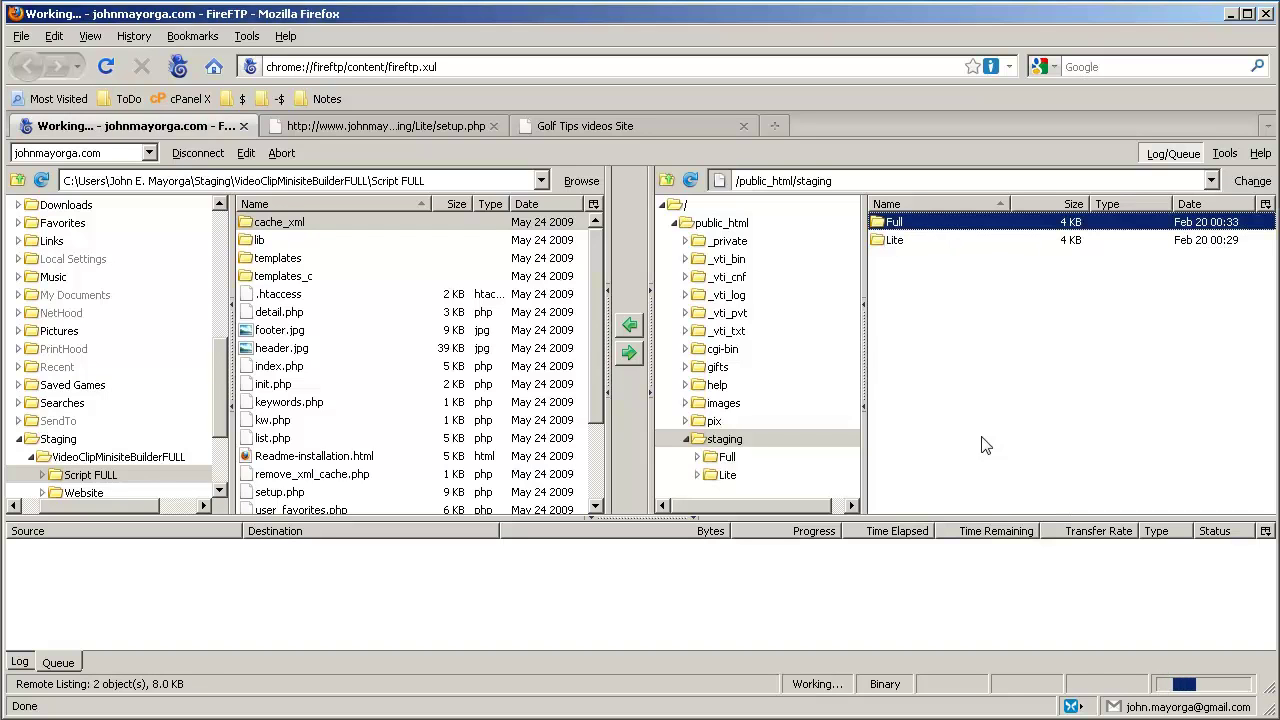
{"action": "double_click", "coordinate": [958, 228]}
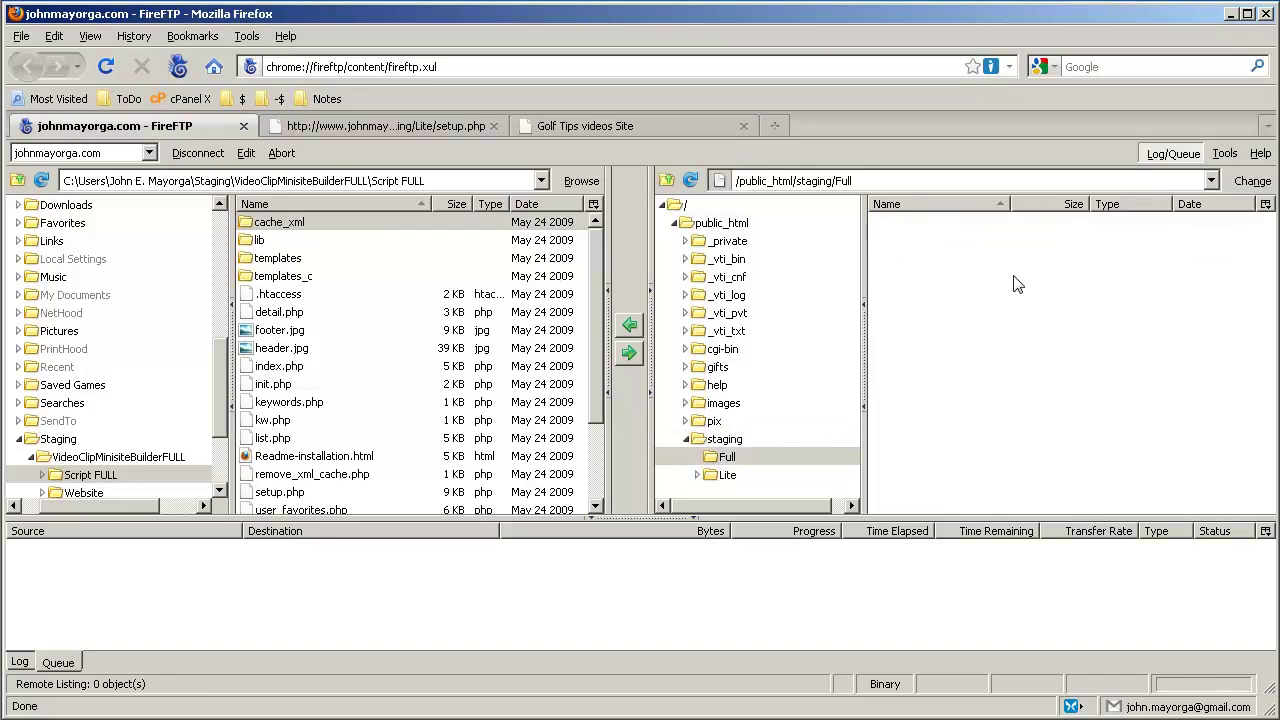
Upload all files and folders in Script FULL, from cache_xml through version.php, to the server's Full directory
{"action": "left_click", "coordinate": [298, 223]}
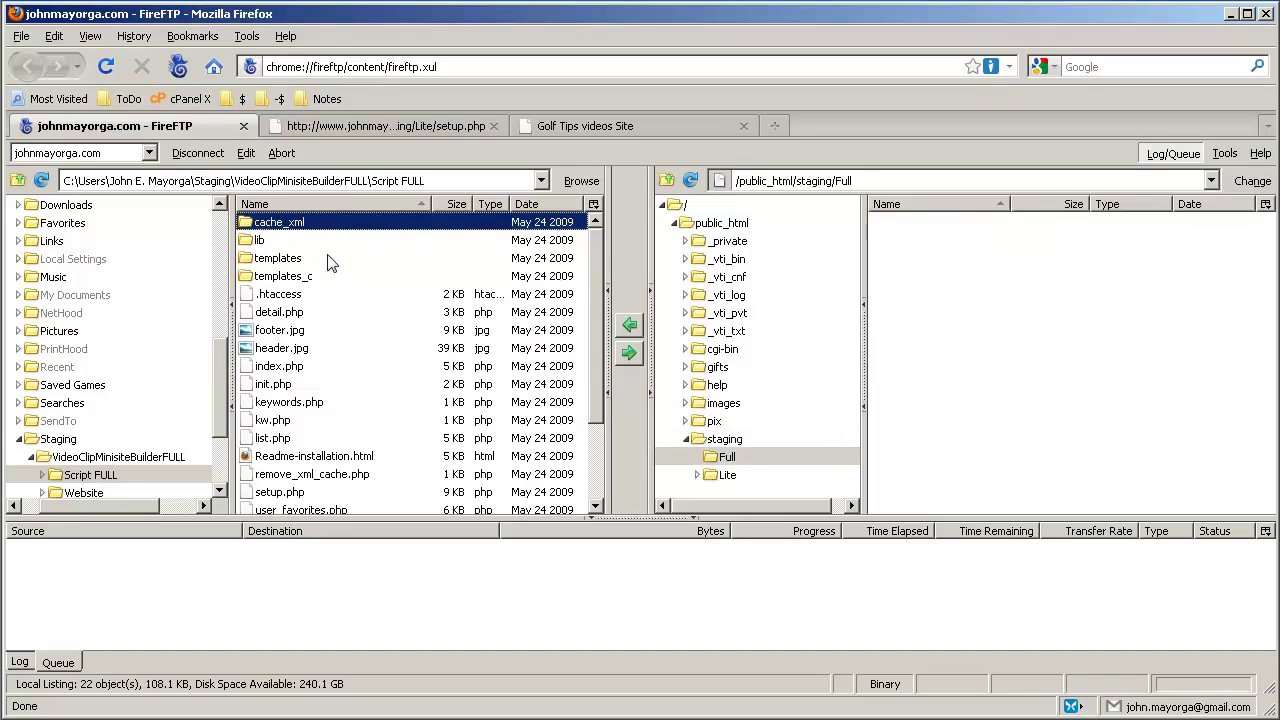
{"action": "scroll", "coordinate": [340, 260], "scroll_direction": "down", "scroll_amount": 2}
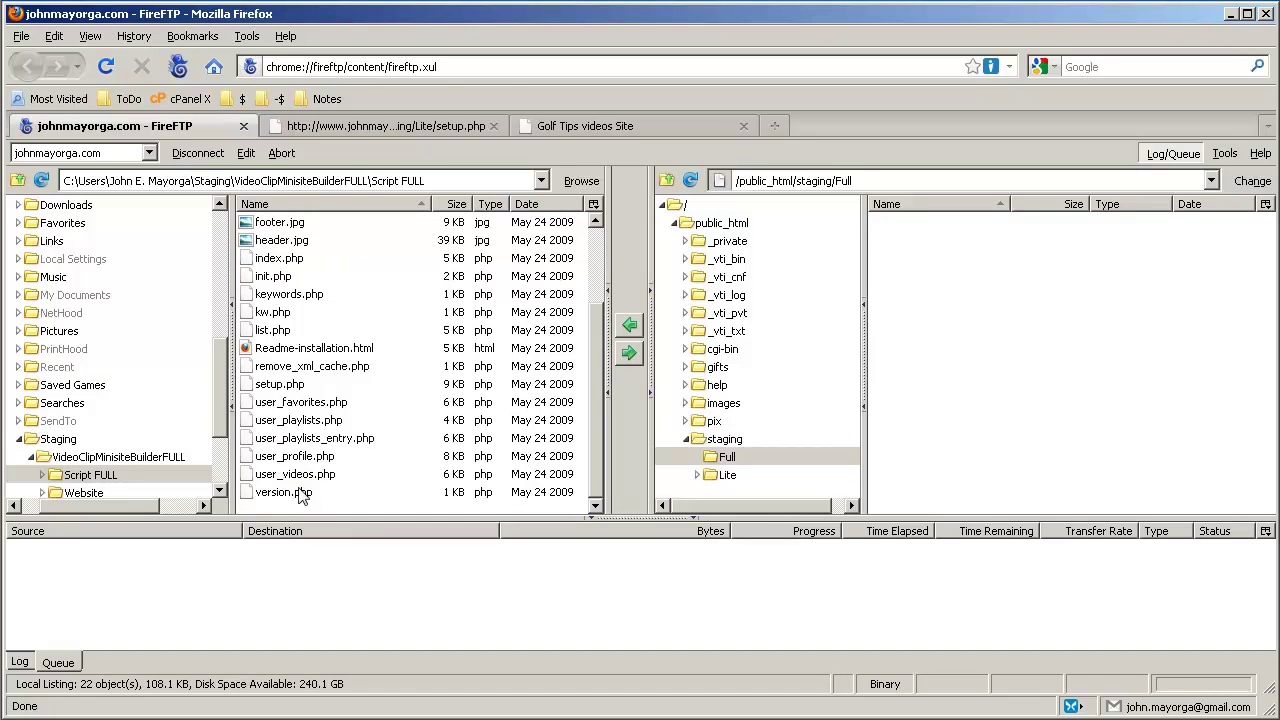
{"action": "left_click", "coordinate": [300, 492], "text": "shift"}
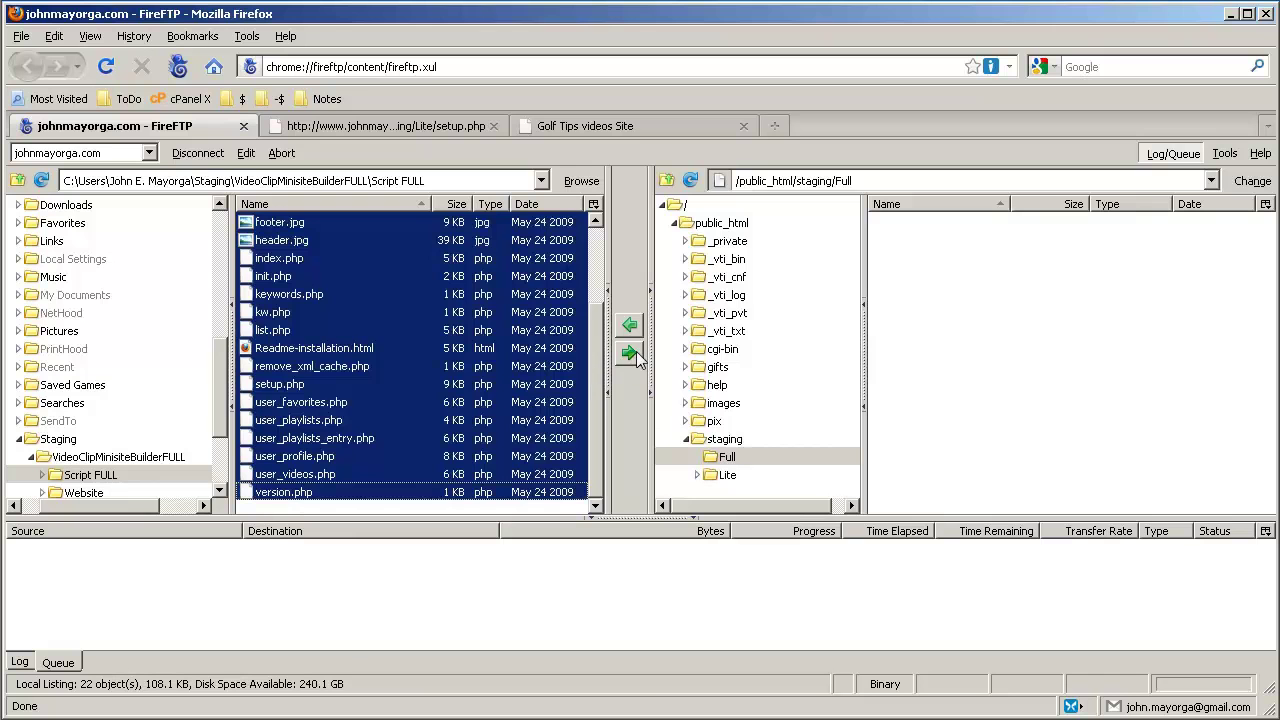
{"action": "left_click", "coordinate": [630, 353]}
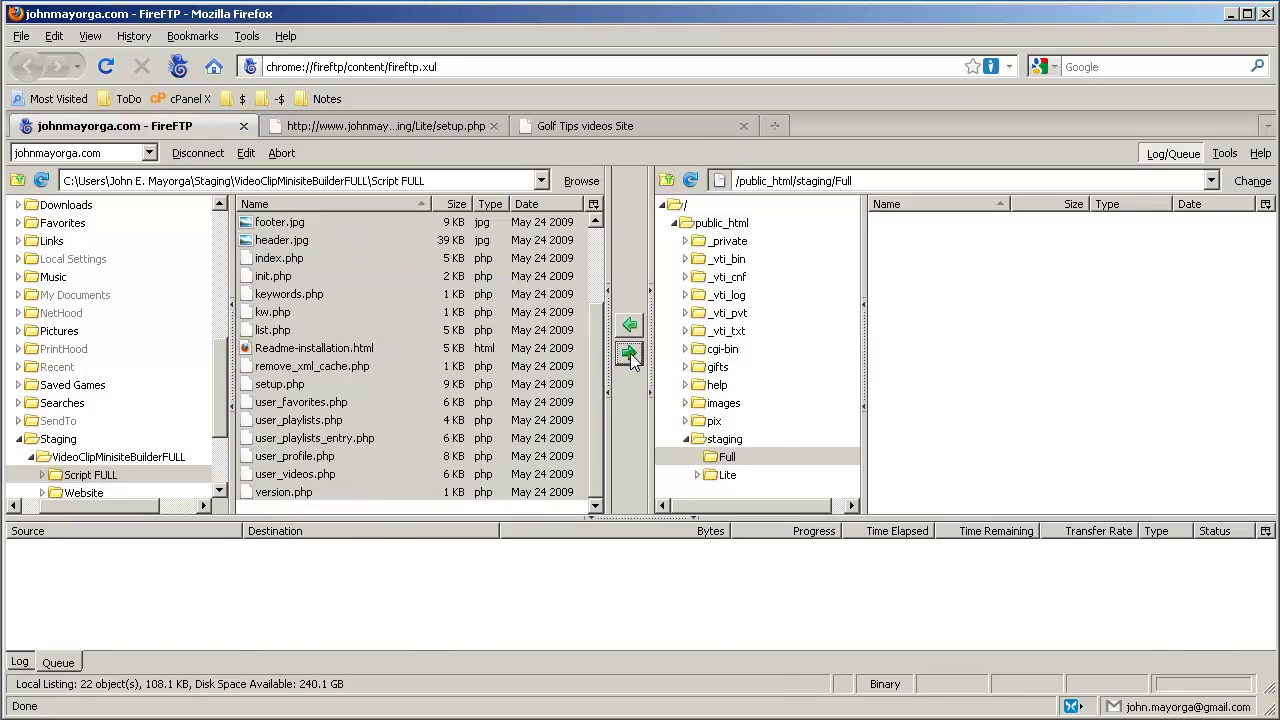
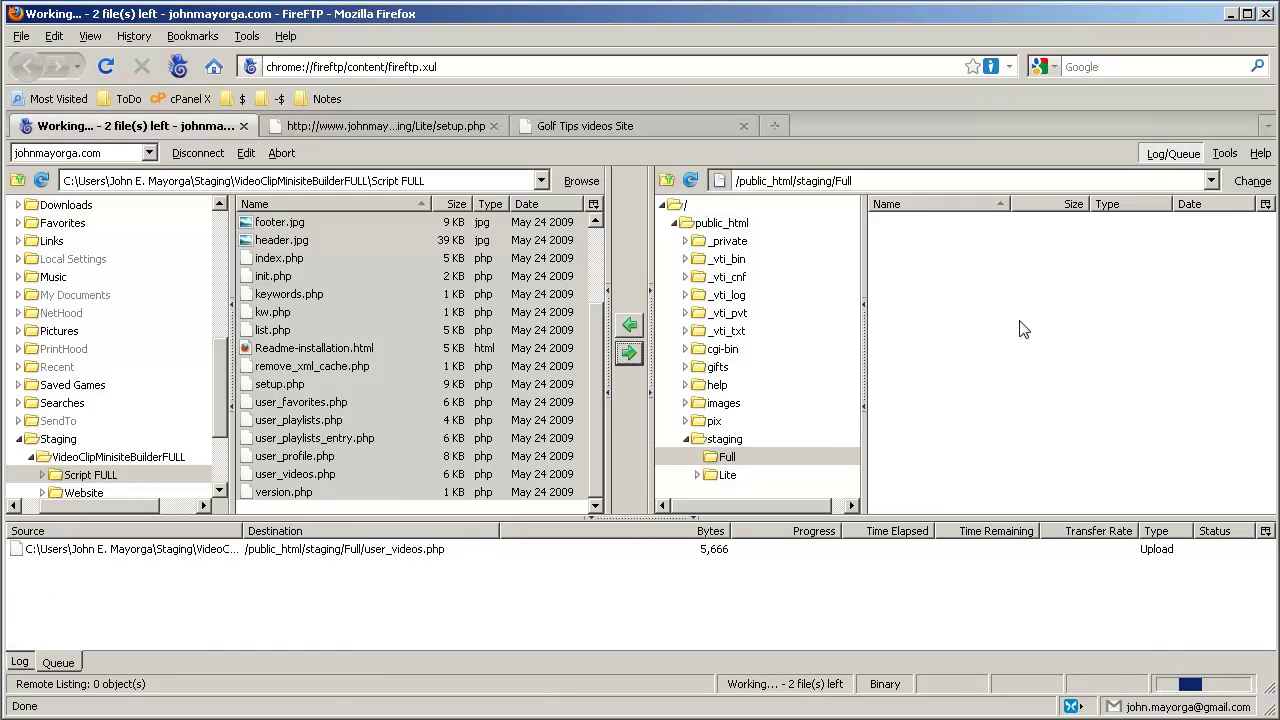
Open the uploaded setup.php from the server's Full directory as a web page
{"action": "left_click", "coordinate": [1030, 386]}
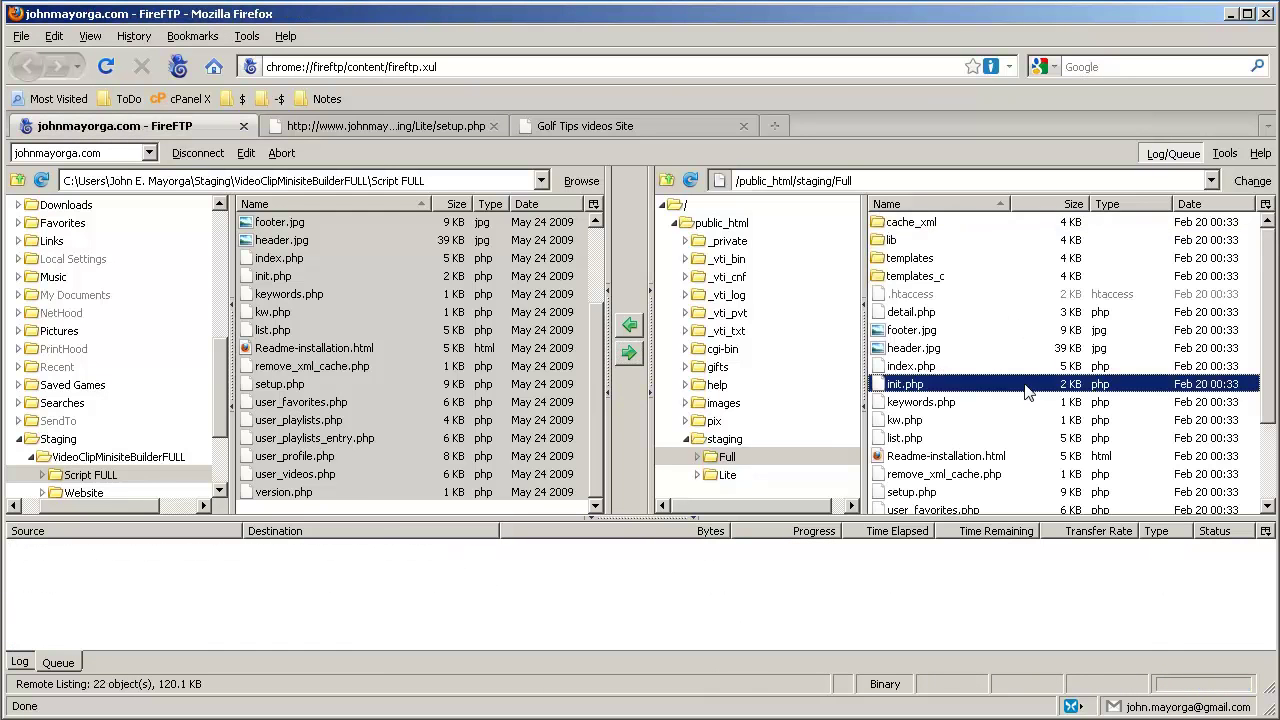
{"action": "scroll", "coordinate": [1030, 390], "scroll_direction": "down", "scroll_amount": 2}
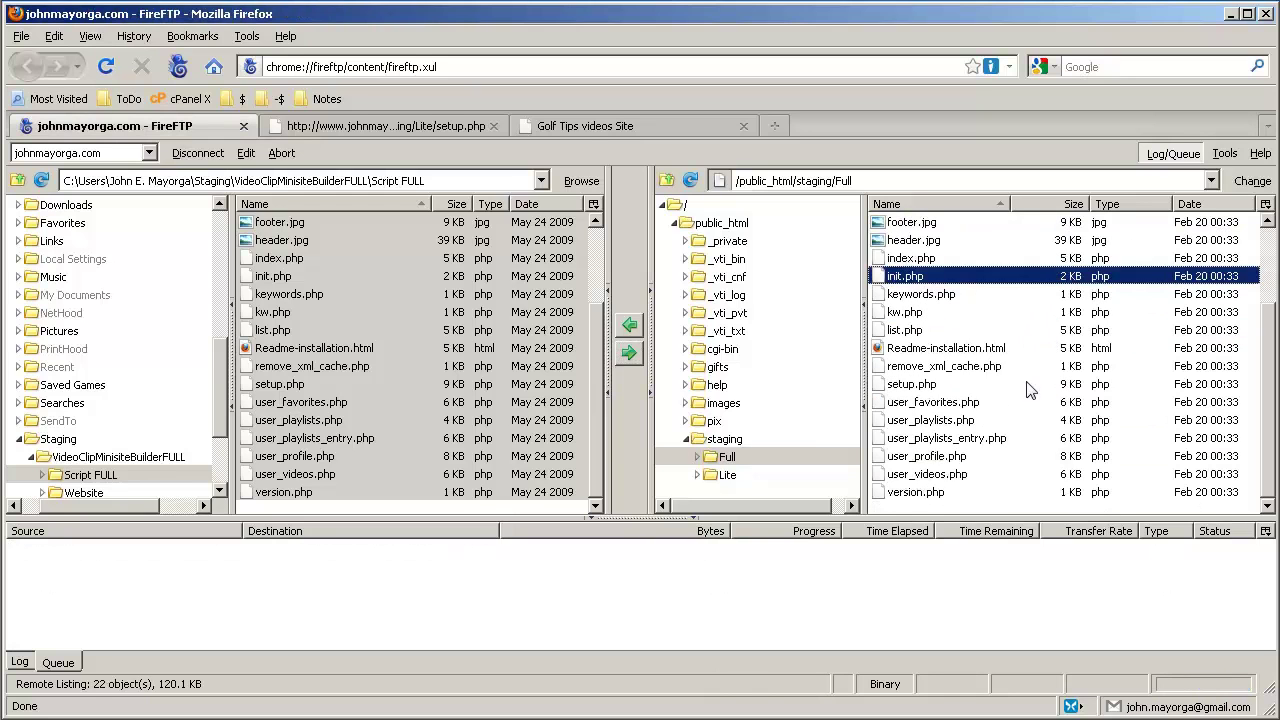
{"action": "left_click", "coordinate": [913, 389]}
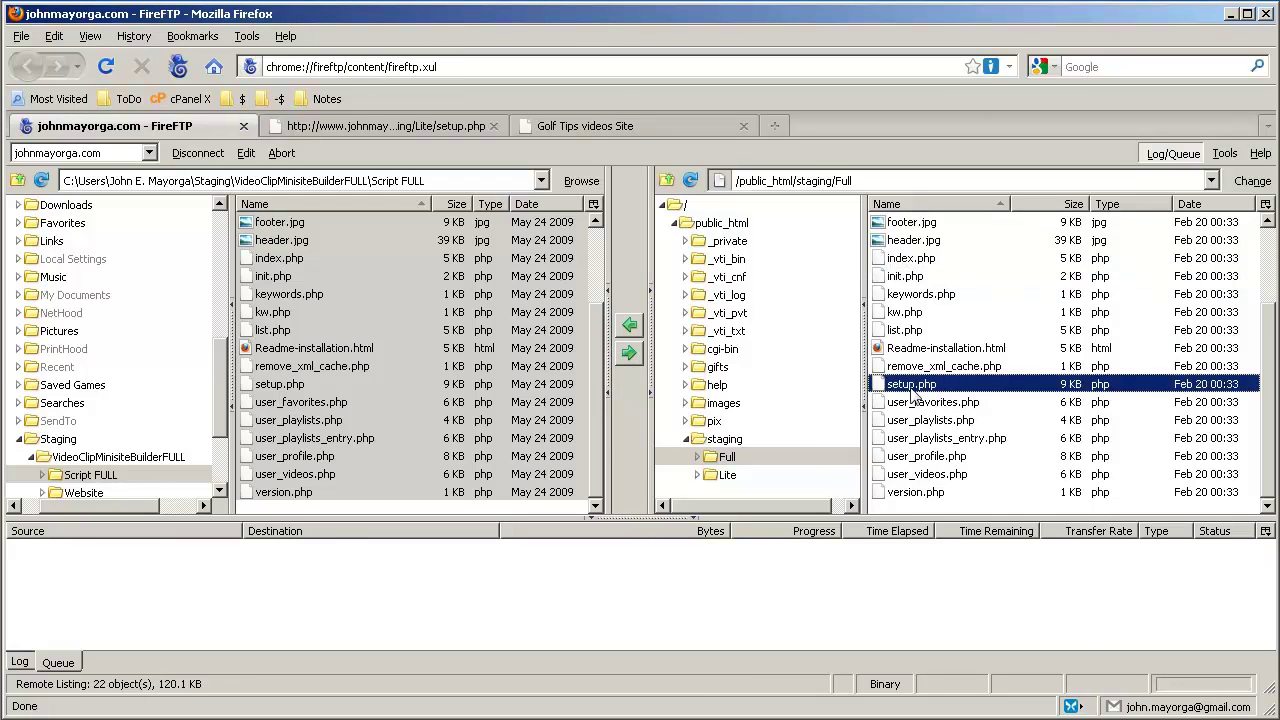
{"action": "right_click", "coordinate": [913, 390]}
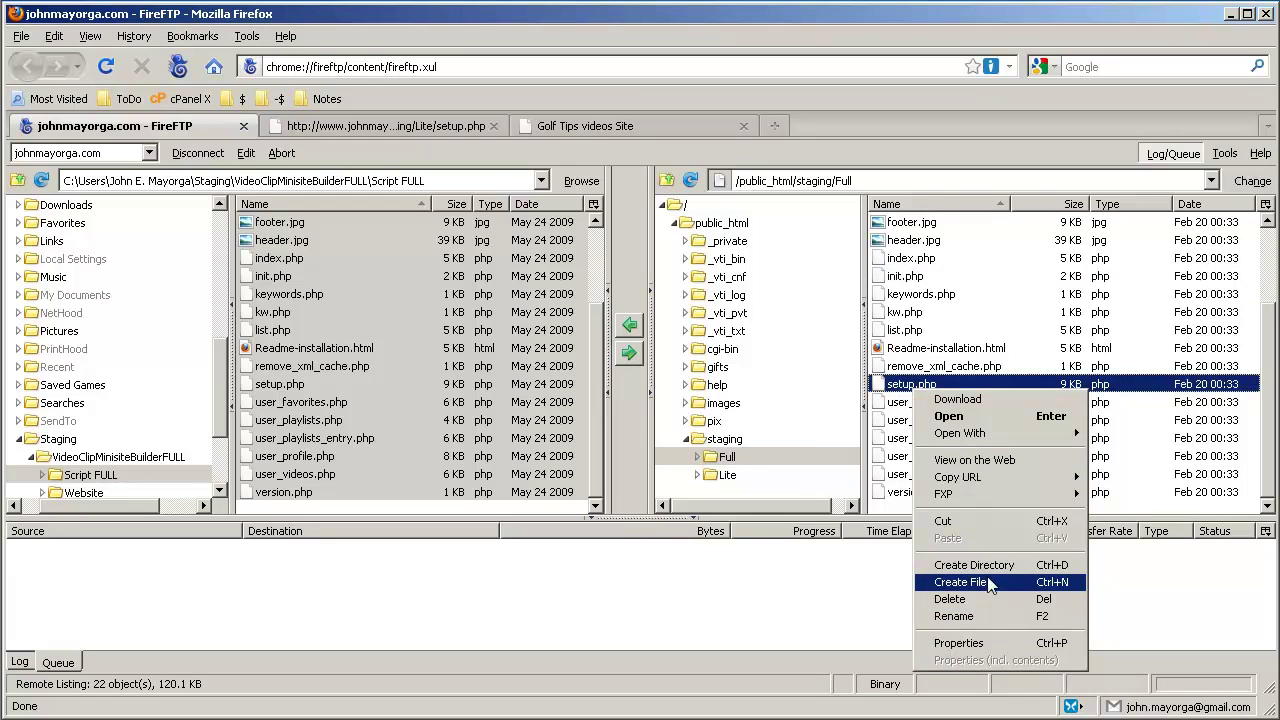
{"action": "left_click", "coordinate": [985, 468]}
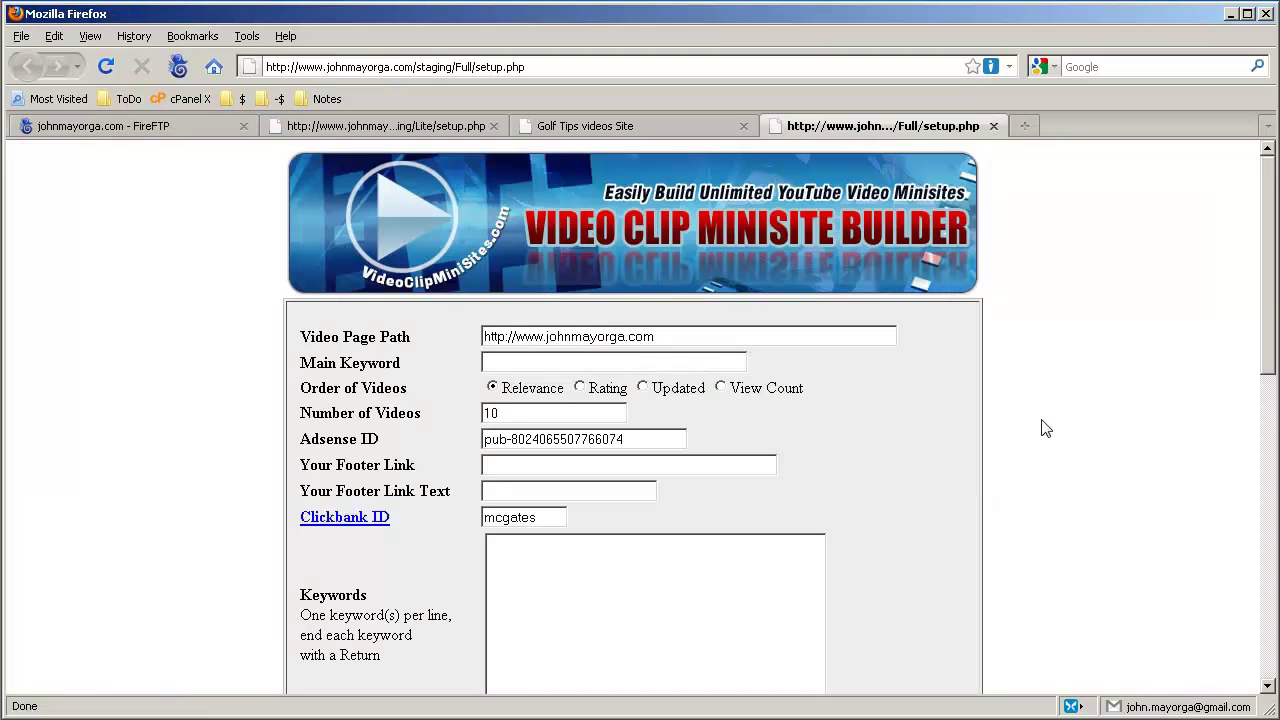
Replace the Video Page Path with the setup page's web address up to /staging/Full, copied from the browser address
{"action": "scroll", "coordinate": [1043, 428], "scroll_direction": "down", "scroll_amount": 2}
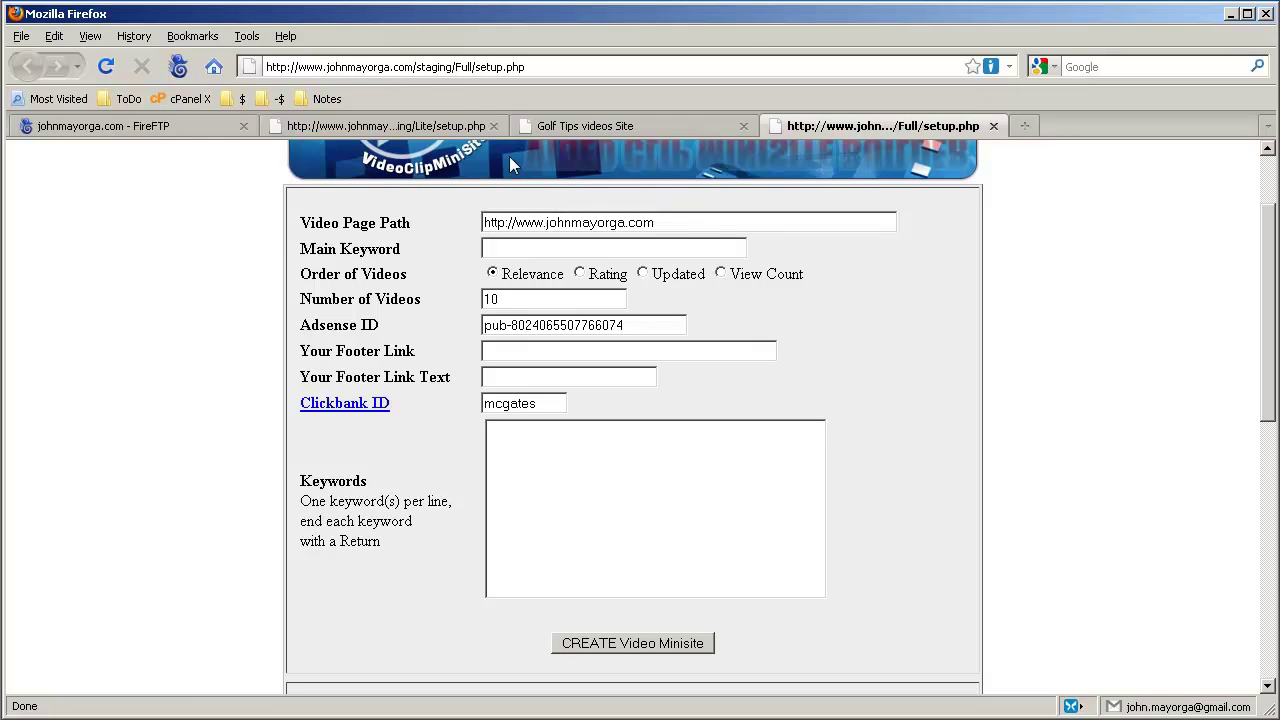
{"action": "left_click", "coordinate": [470, 67]}
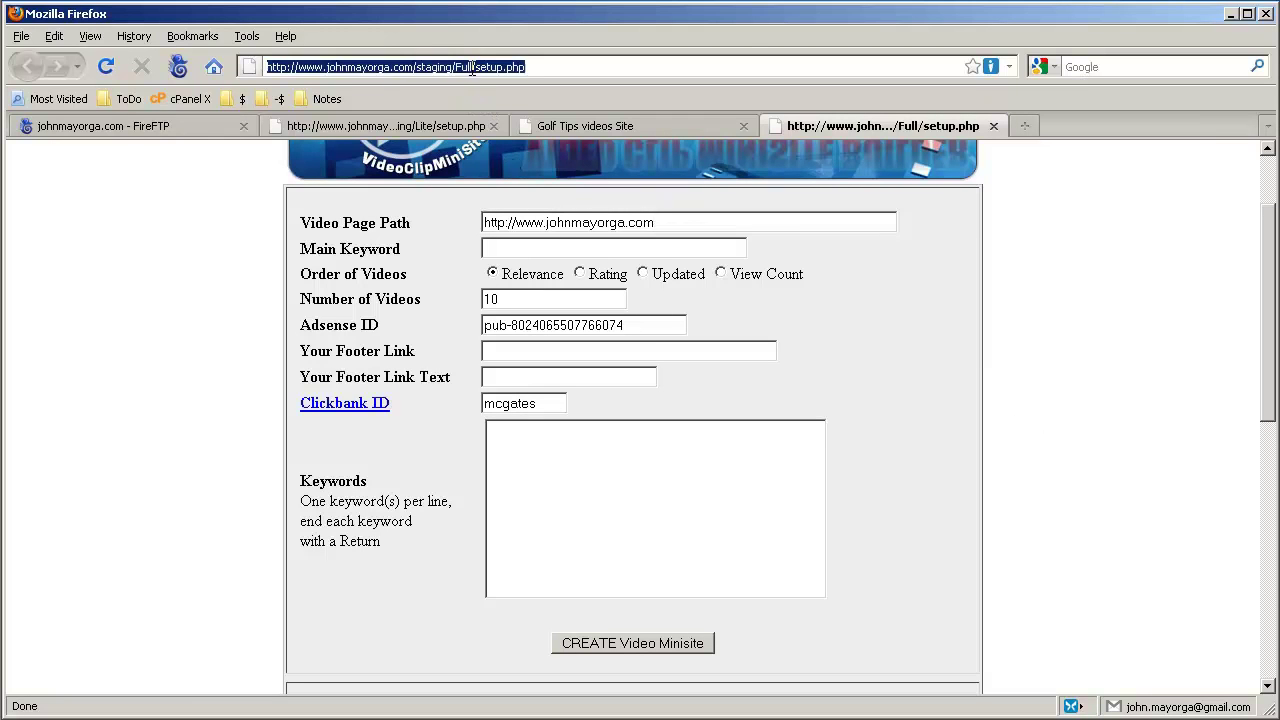
{"action": "left_click", "coordinate": [471, 67]}
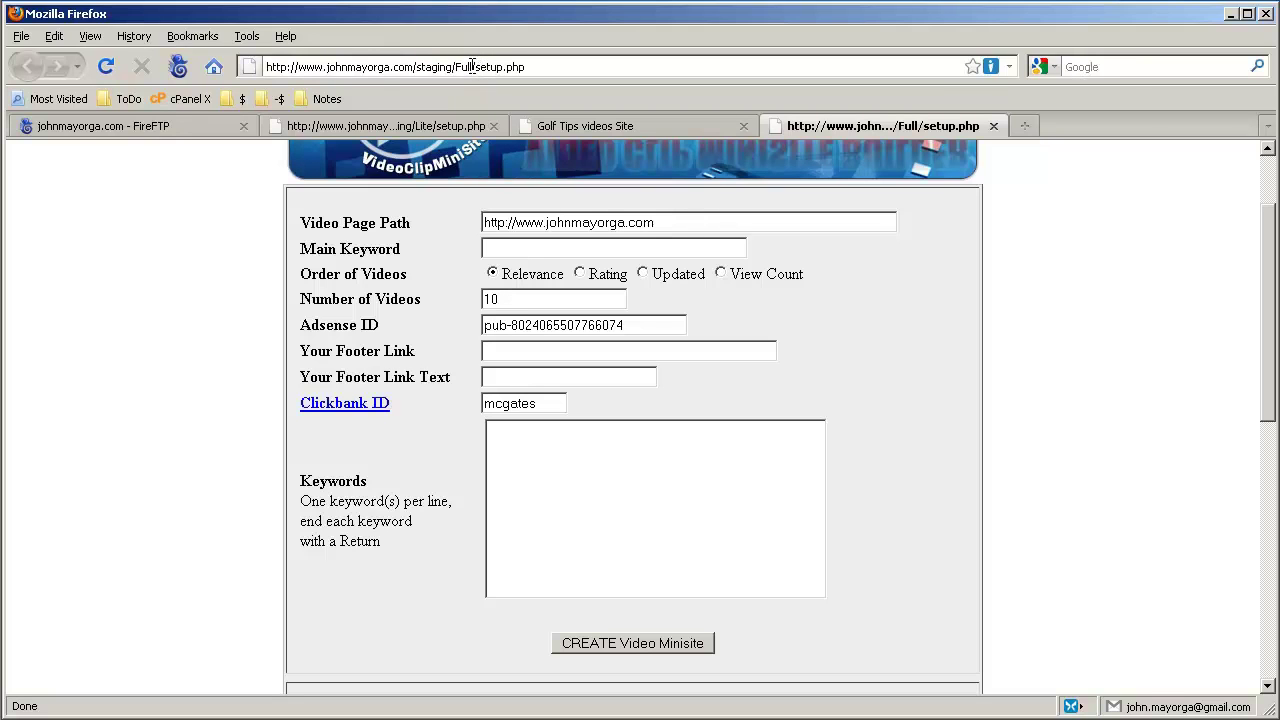
{"action": "left_click_drag", "start_coordinate": [472, 67], "coordinate": [263, 70]}
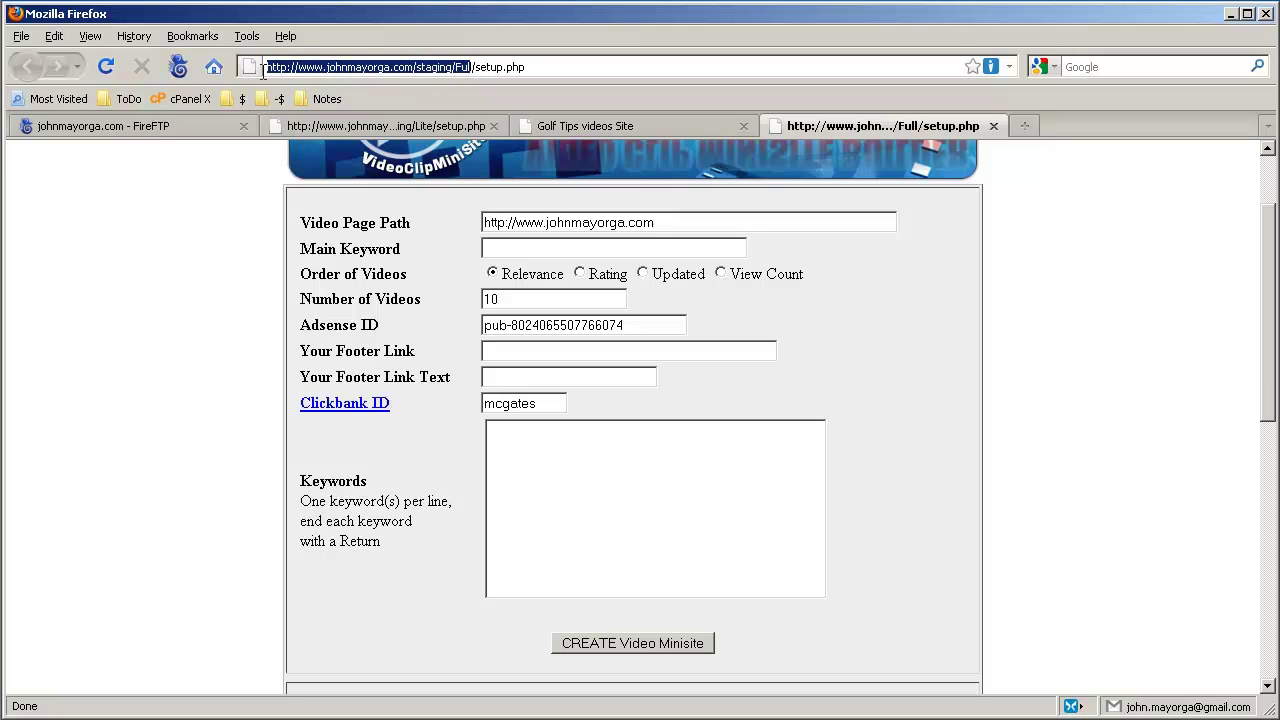
{"action": "right_click", "coordinate": [379, 70]}
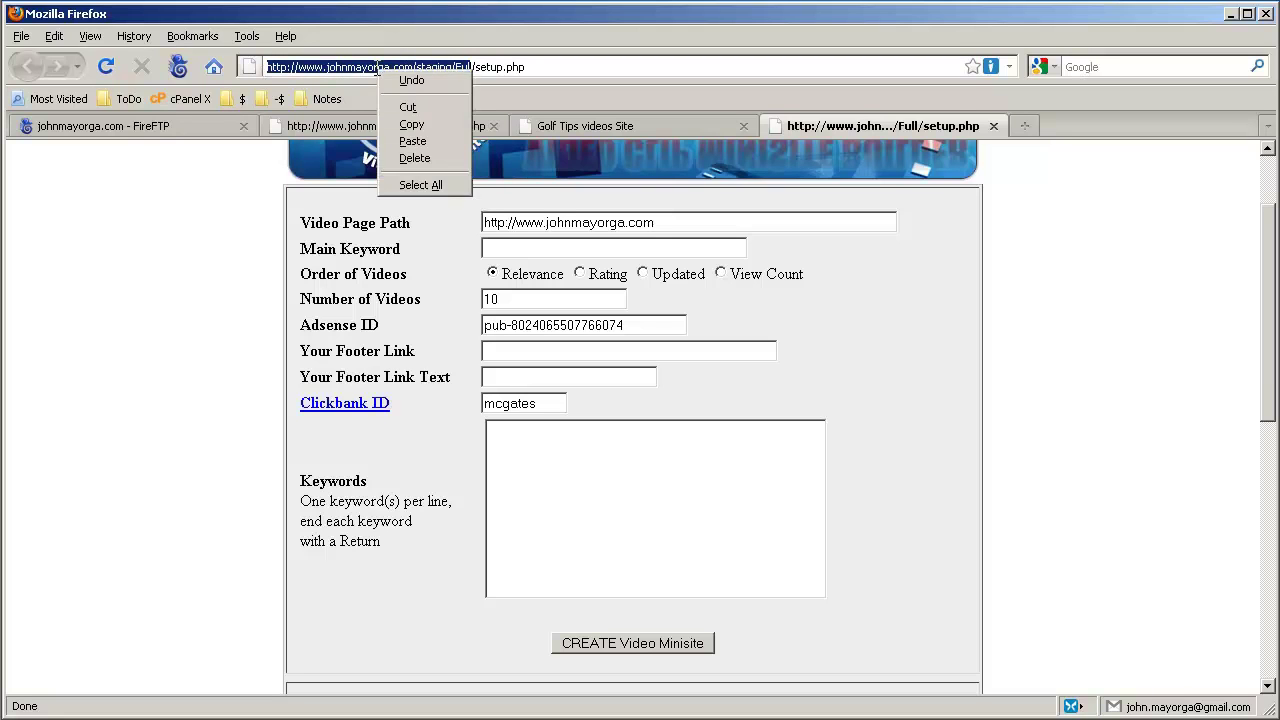
{"action": "left_click", "coordinate": [428, 125]}
{"action": "left_click", "coordinate": [684, 221]}
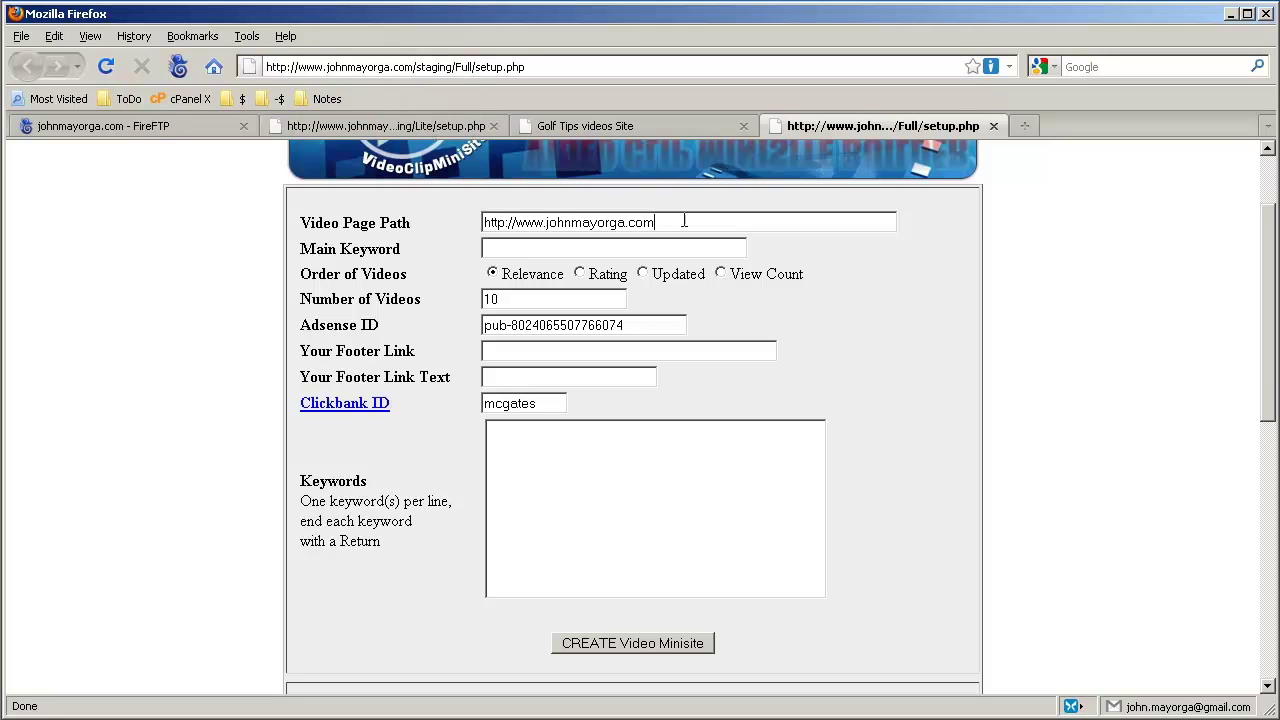
{"action": "left_click_drag", "start_coordinate": [684, 221], "coordinate": [474, 225]}
{"action": "right_click", "coordinate": [521, 222]}
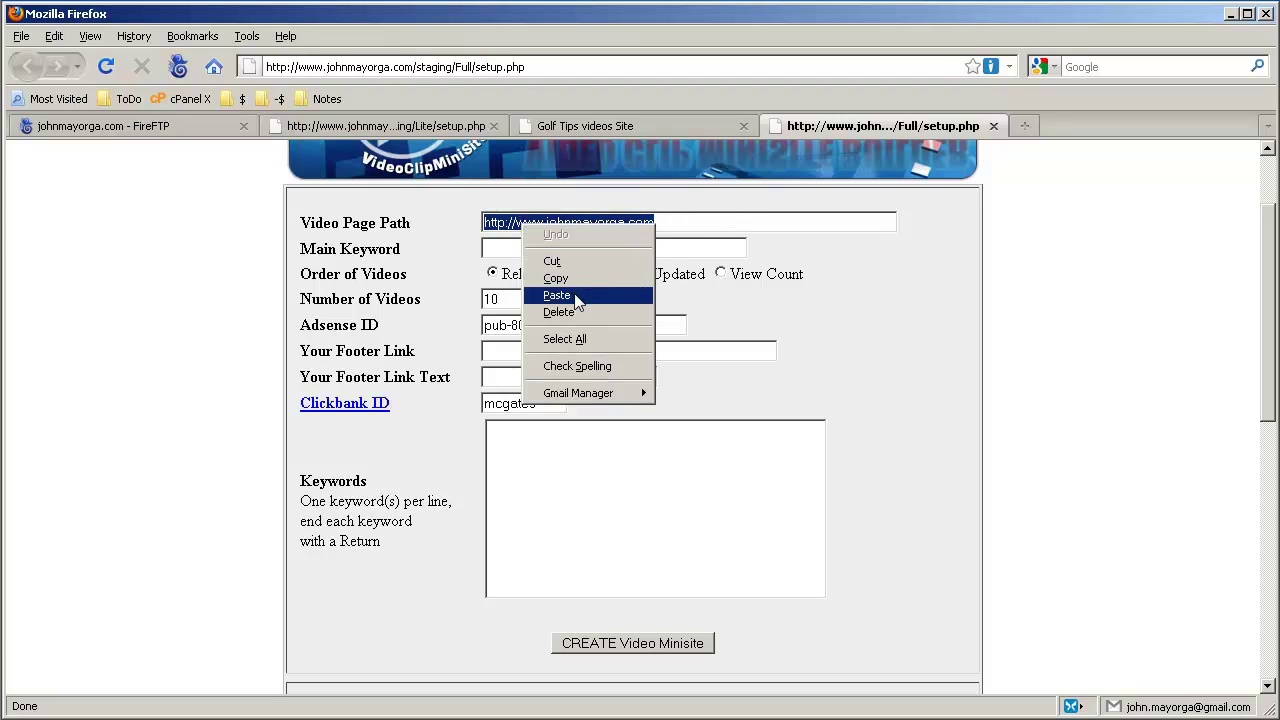
{"action": "left_click", "coordinate": [557, 296]}
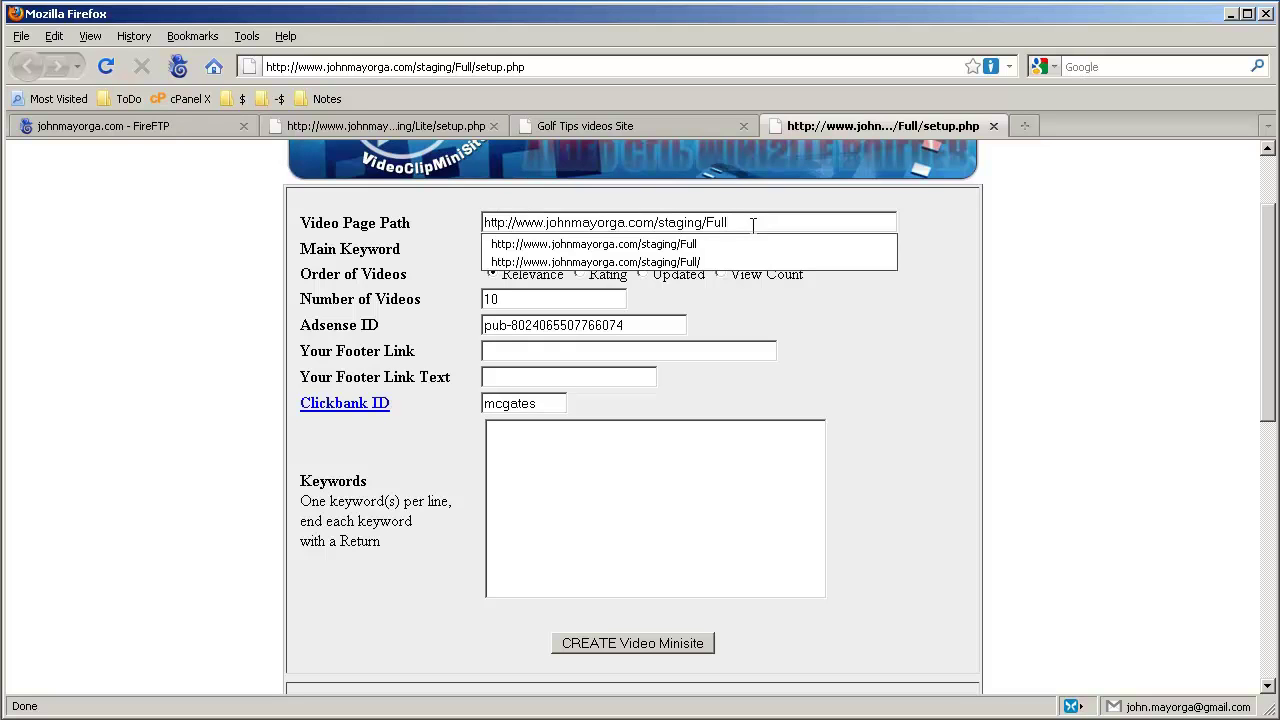
{"action": "left_click", "coordinate": [858, 332]}
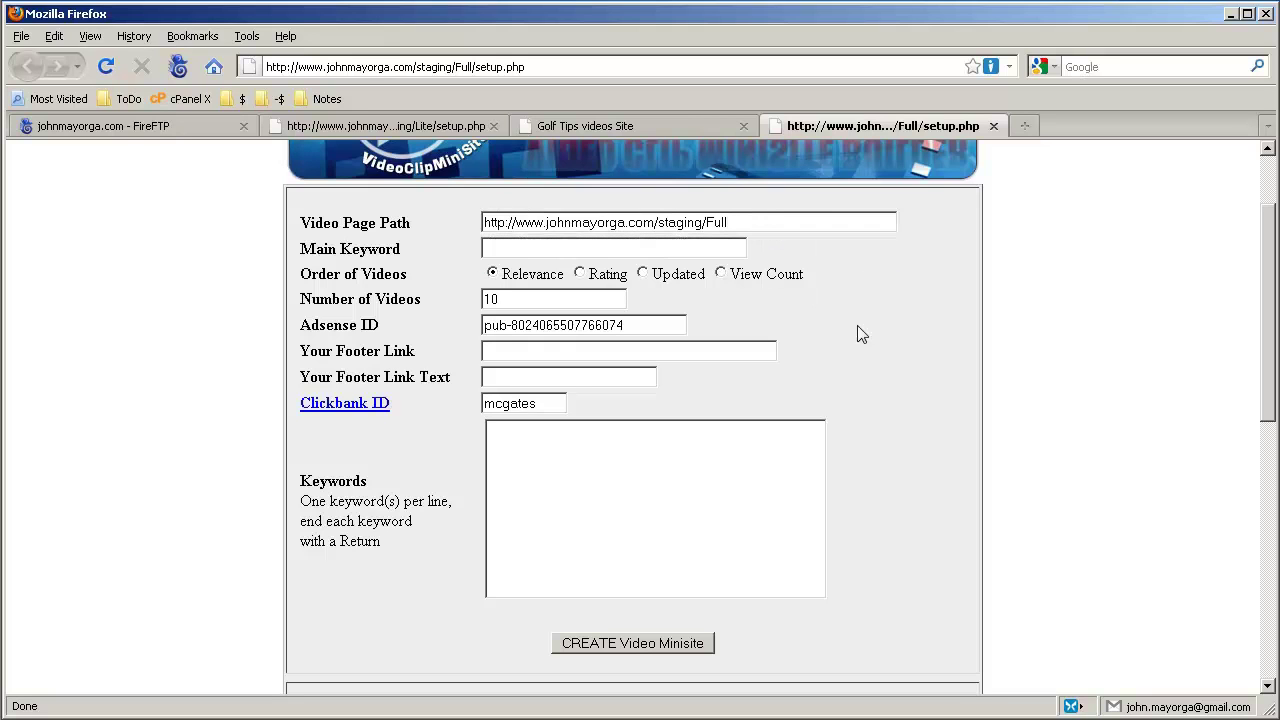
Set the Main Keyword to "golf tips" and order the videos by Rating
{"action": "left_click", "coordinate": [521, 248]}
{"action": "type", "text": "gol"}
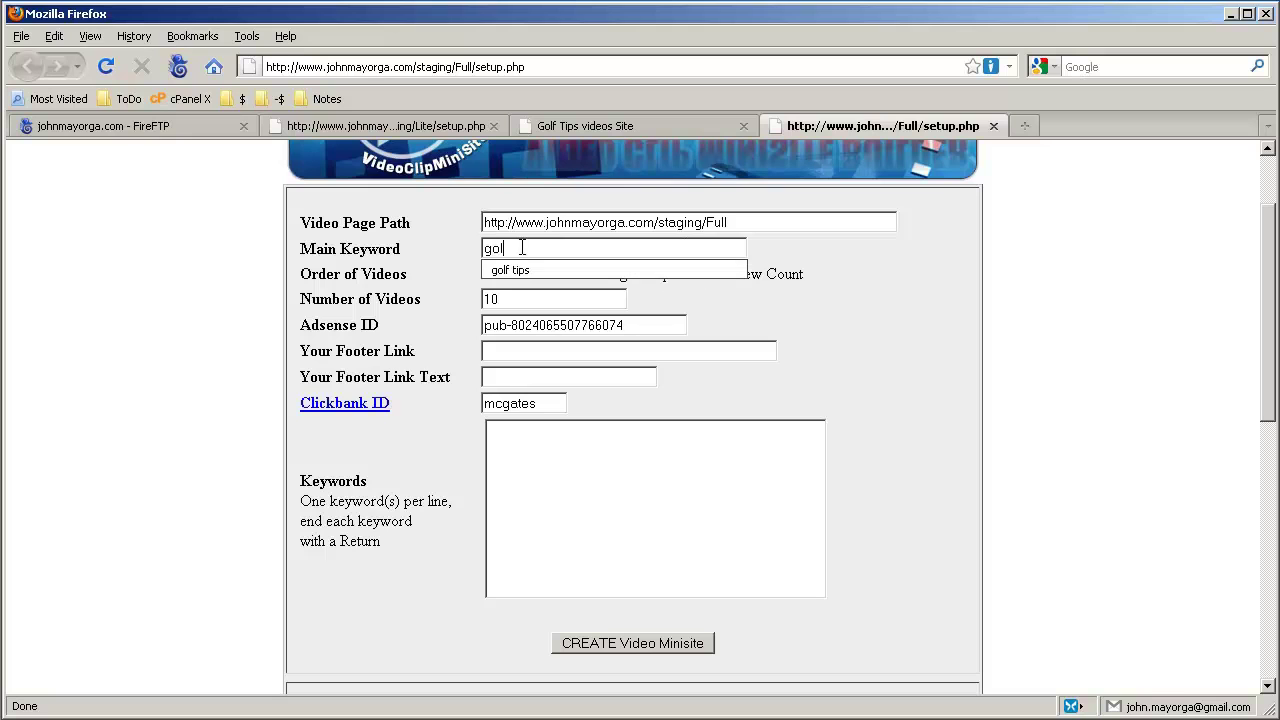
{"action": "type", "text": "f tips"}
{"action": "key", "text": "Down"}
{"action": "key", "text": "Return"}
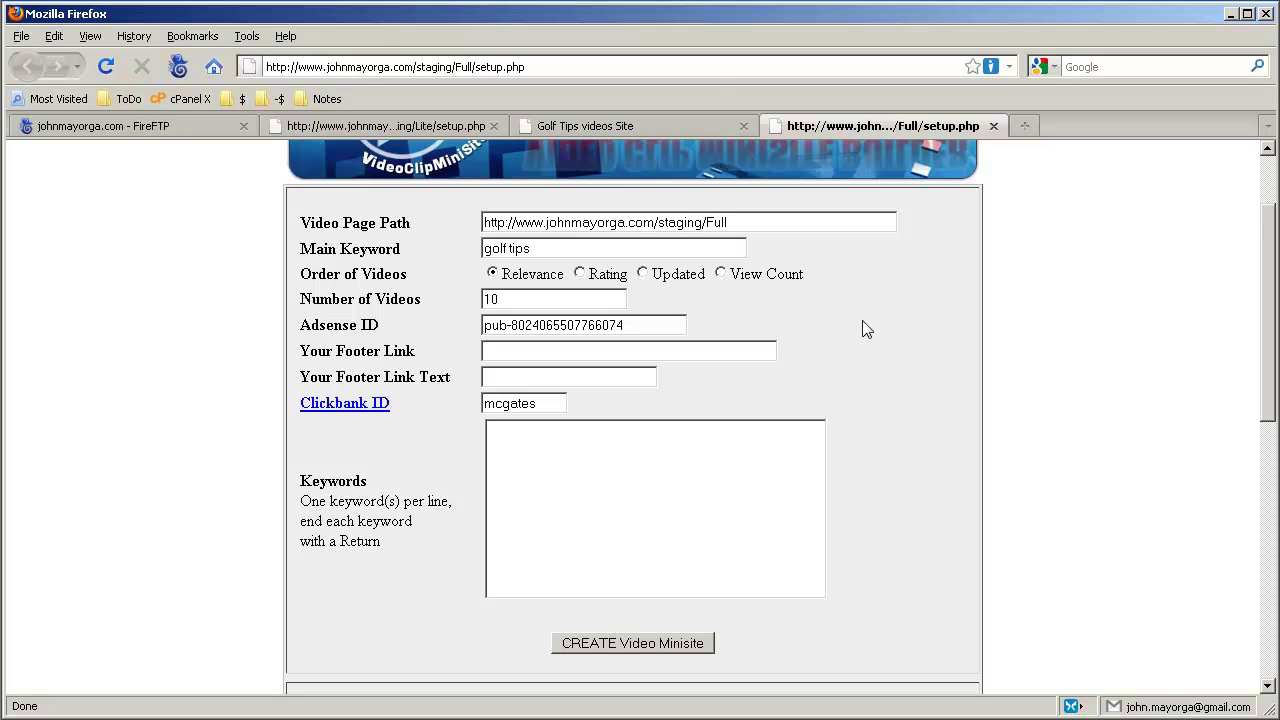
{"action": "left_click", "coordinate": [580, 274]}
Review the Adsense ID and Clickbank ID fields and the setup page's HELP section
{"action": "left_click", "coordinate": [654, 328]}
{"action": "left_click_drag", "start_coordinate": [552, 405], "coordinate": [486, 405]}
{"action": "left_click", "coordinate": [560, 405]}
{"action": "left_click", "coordinate": [663, 323]}
{"action": "scroll", "coordinate": [901, 563], "scroll_direction": "down", "scroll_amount": 6}
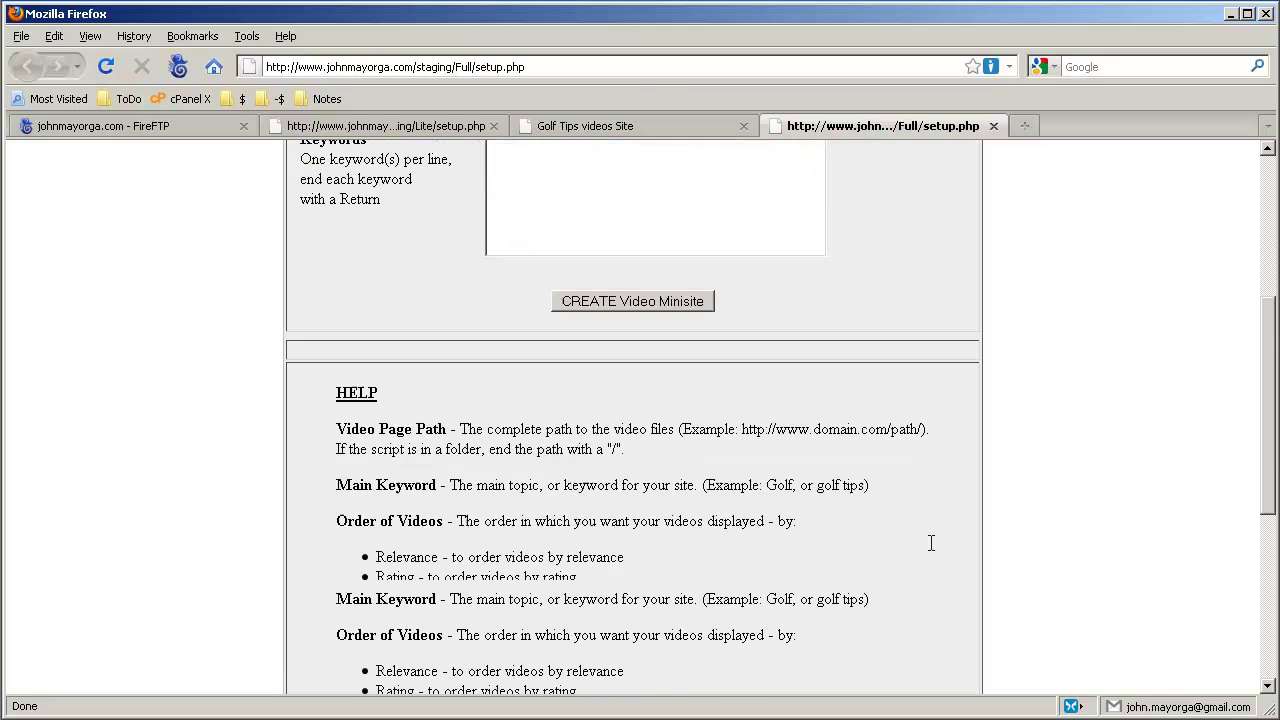
Check the Video Page Path help note, and create the FULL golf tips video minisite from the completed setup form
{"action": "left_click_drag", "start_coordinate": [607, 450], "coordinate": [622, 451]}
{"action": "left_click", "coordinate": [766, 484]}
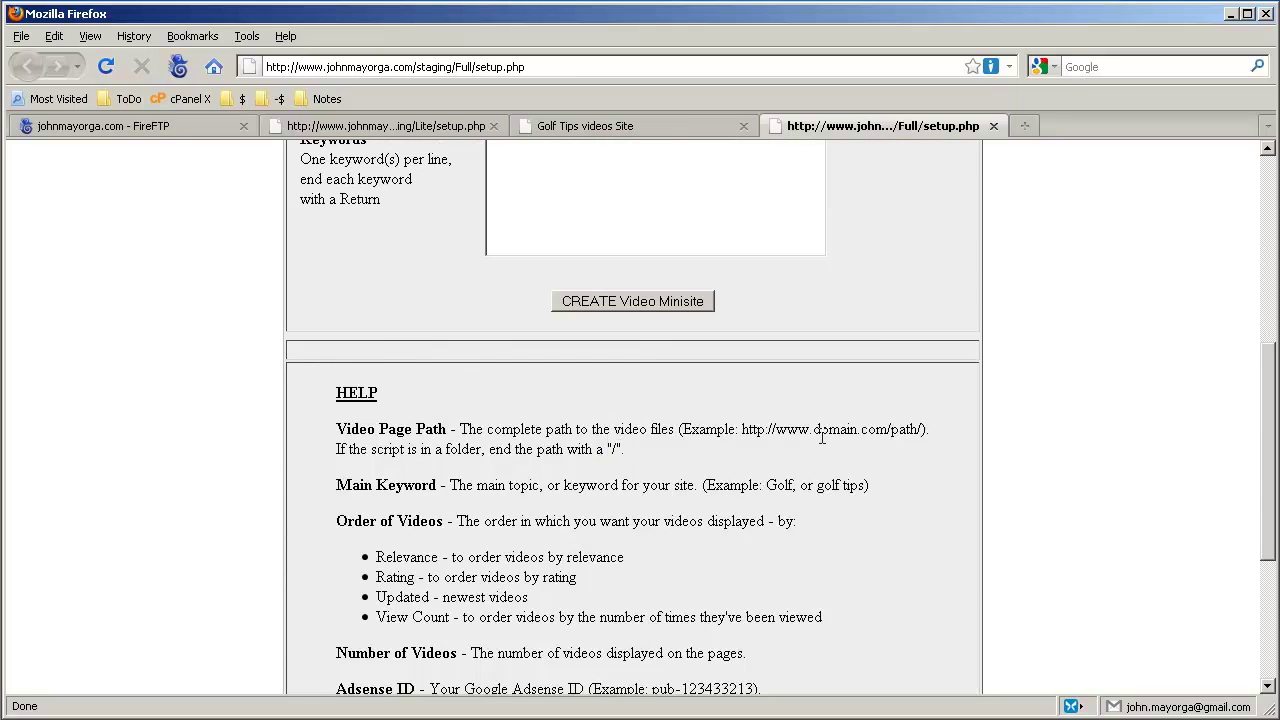
{"action": "scroll", "coordinate": [766, 484], "scroll_direction": "up", "scroll_amount": 8}
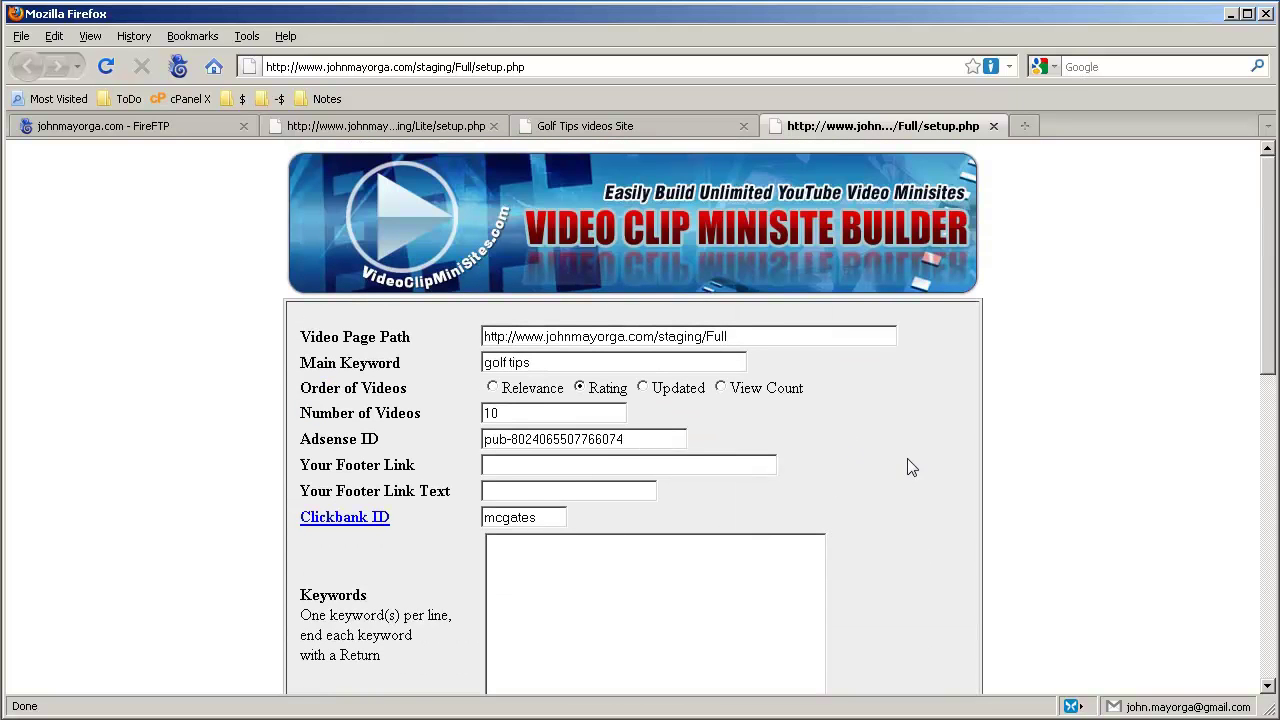
{"action": "scroll", "coordinate": [819, 541], "scroll_direction": "down", "scroll_amount": 4}
{"action": "left_click", "coordinate": [645, 535]}
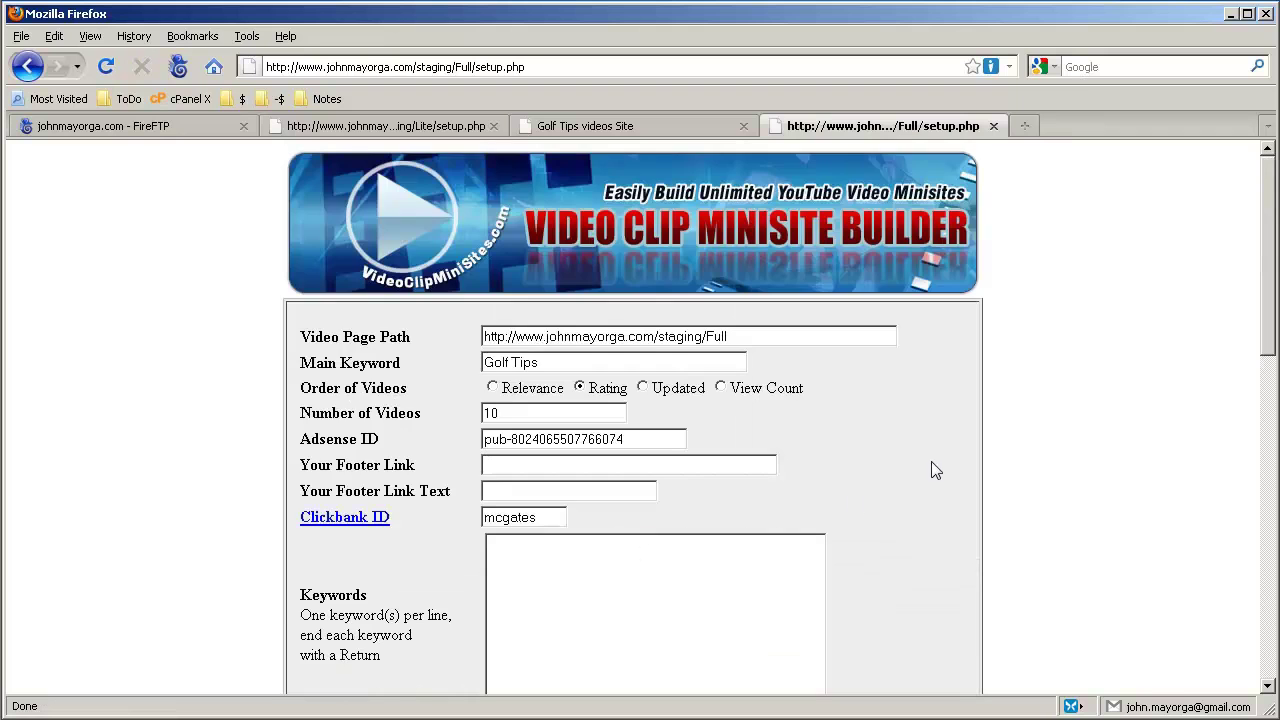
Open the created FULL golf tips site in a new browser tab and switch to it
{"action": "scroll", "coordinate": [931, 461], "scroll_direction": "down", "scroll_amount": 6}
{"action": "right_click", "coordinate": [679, 487]}
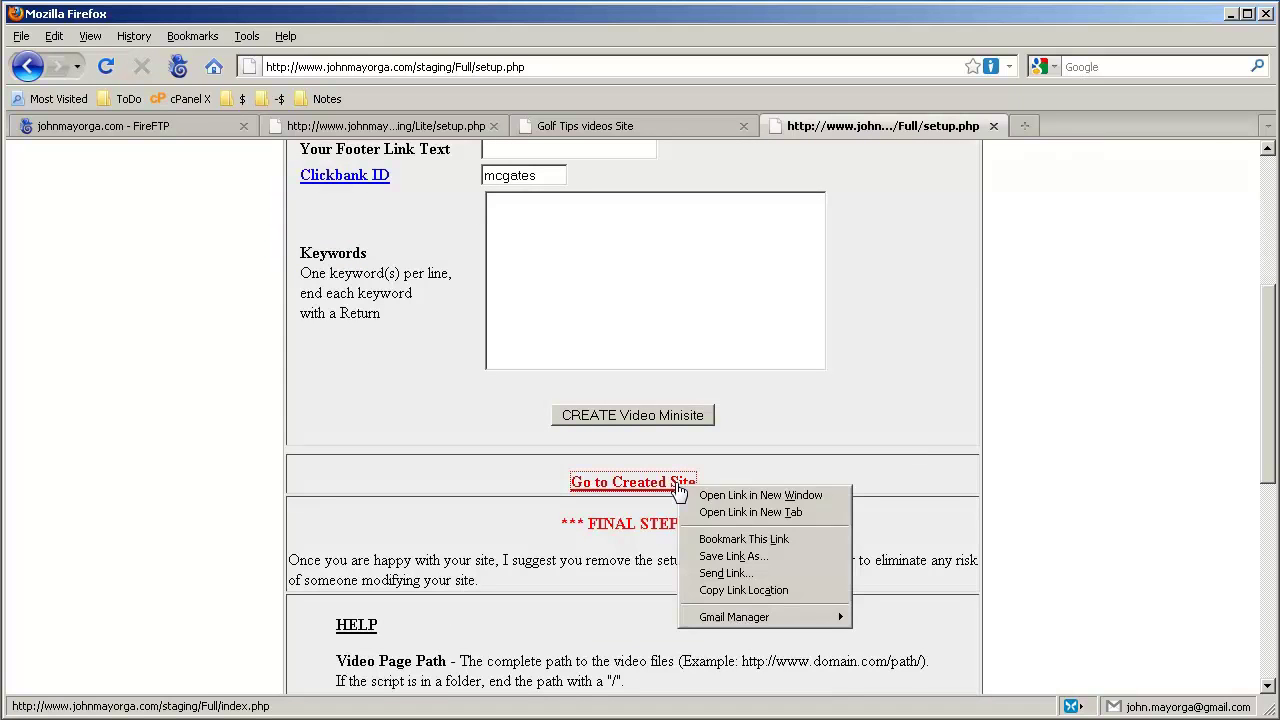
{"action": "left_click", "coordinate": [750, 512]}
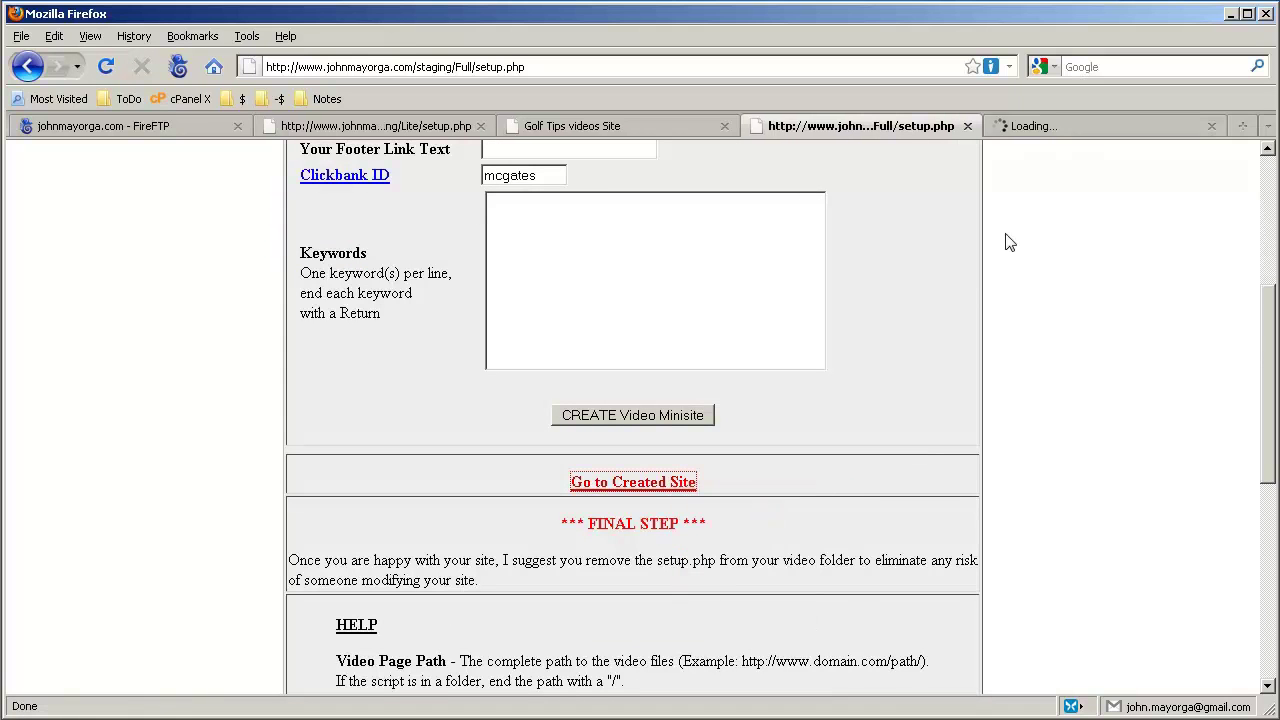
{"action": "left_click", "coordinate": [1043, 133]}
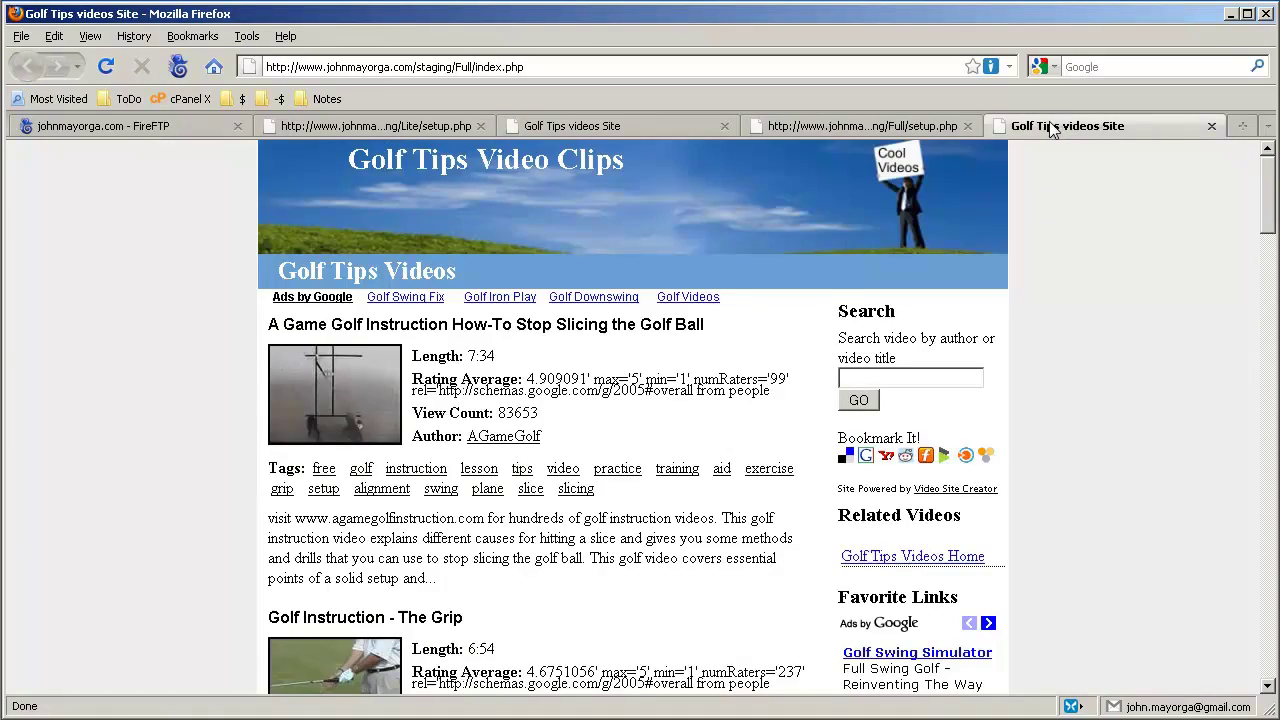
Examine the FULL site's video listings, ads and Golf Tips article links, and return to the FireFTP file listing
{"action": "scroll", "coordinate": [1088, 290], "scroll_direction": "down", "scroll_amount": 20}
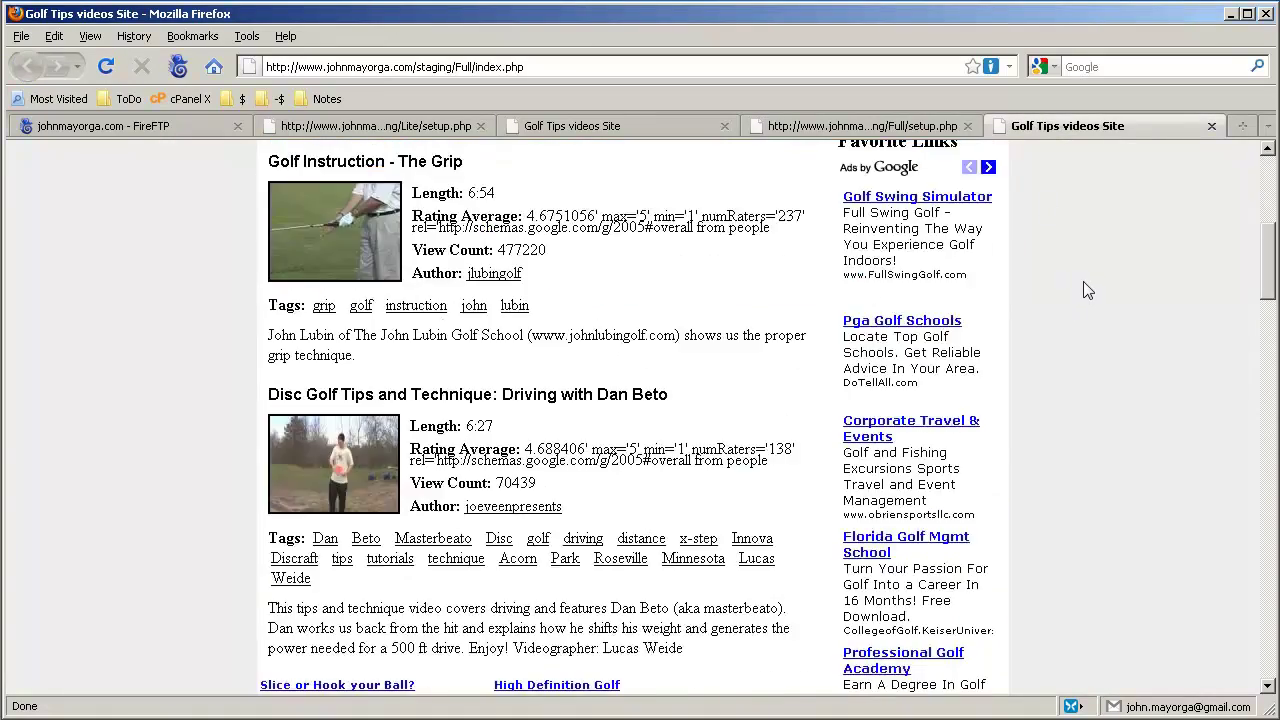
{"action": "scroll", "coordinate": [1088, 290], "scroll_direction": "down", "scroll_amount": 15}
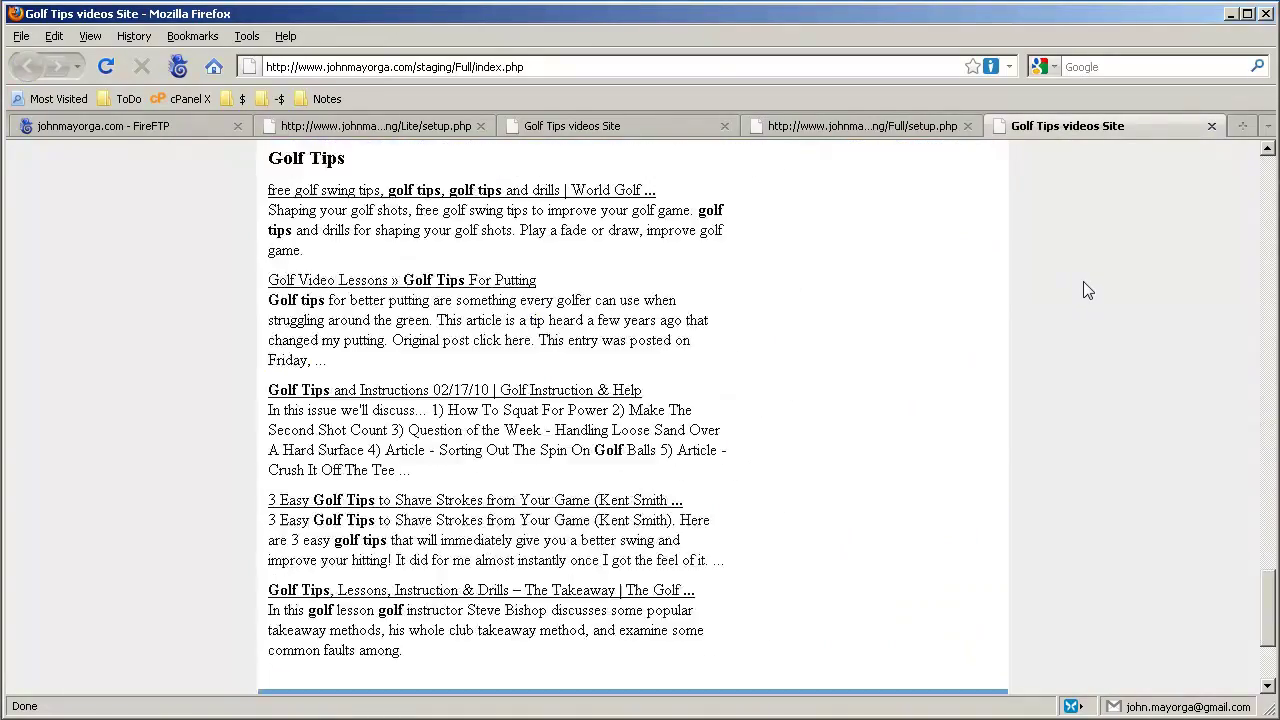
{"action": "scroll", "coordinate": [1088, 290], "scroll_direction": "up", "scroll_amount": 5}
{"action": "scroll", "coordinate": [1088, 290], "scroll_direction": "up", "scroll_amount": 5}
{"action": "scroll", "coordinate": [1088, 290], "scroll_direction": "down", "scroll_amount": 7}
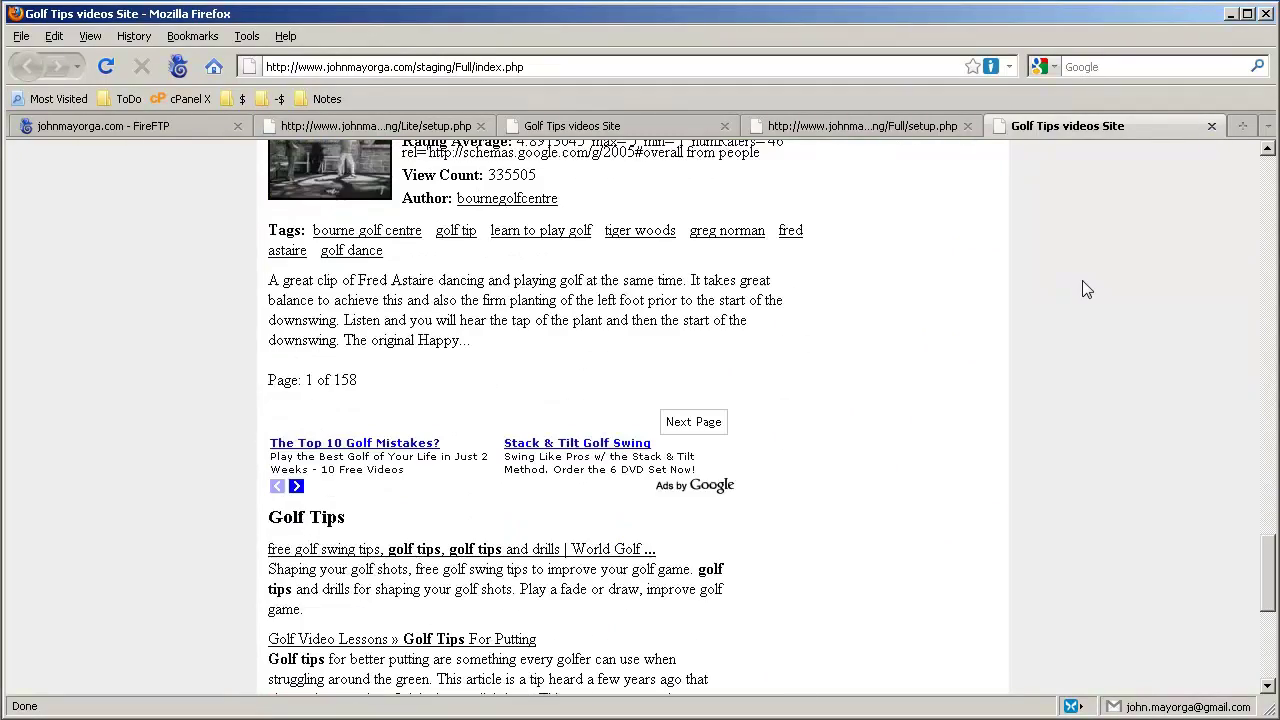
{"action": "scroll", "coordinate": [1088, 290], "scroll_direction": "up", "scroll_amount": 20}
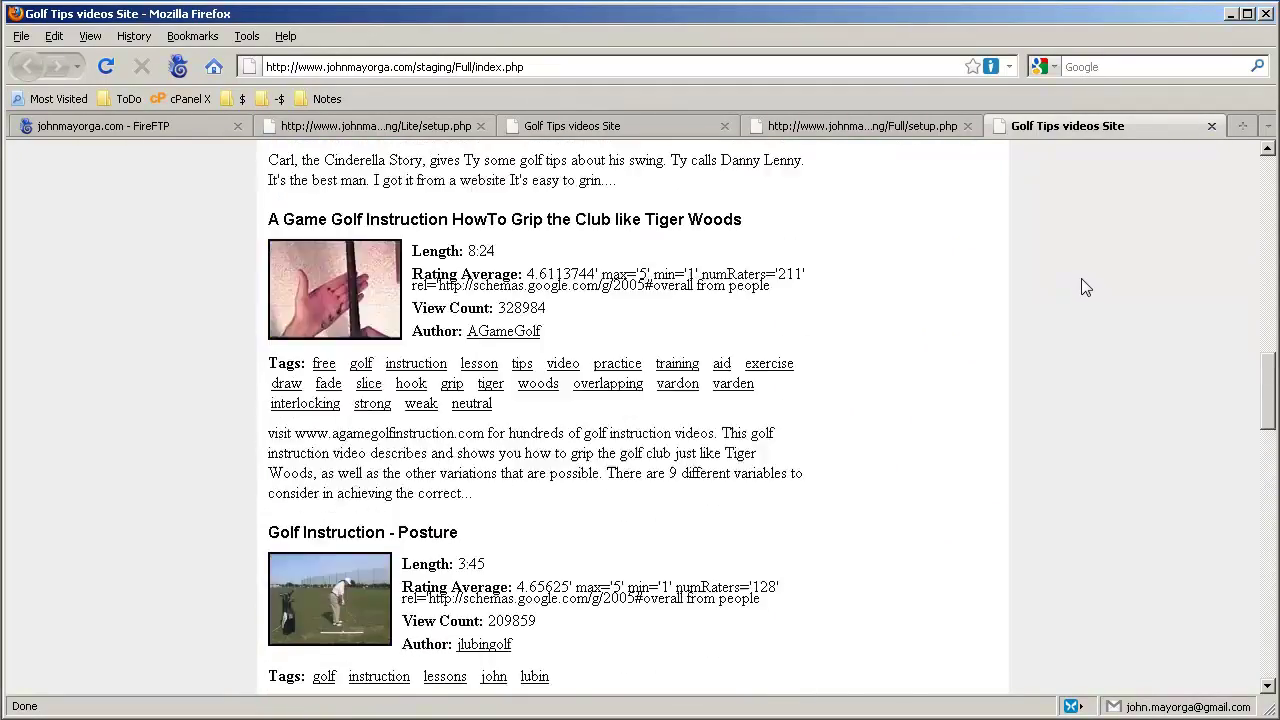
{"action": "scroll", "coordinate": [1088, 288], "scroll_direction": "up", "scroll_amount": 2}
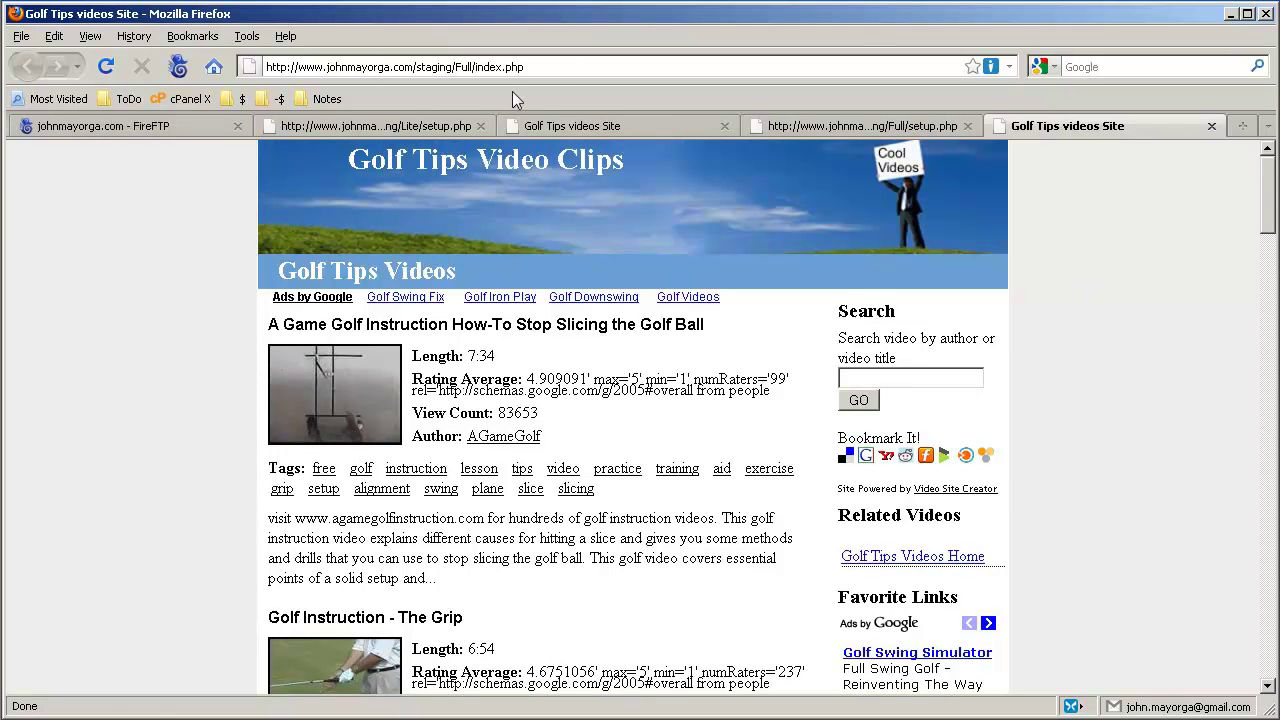
{"action": "left_click", "coordinate": [150, 126]}
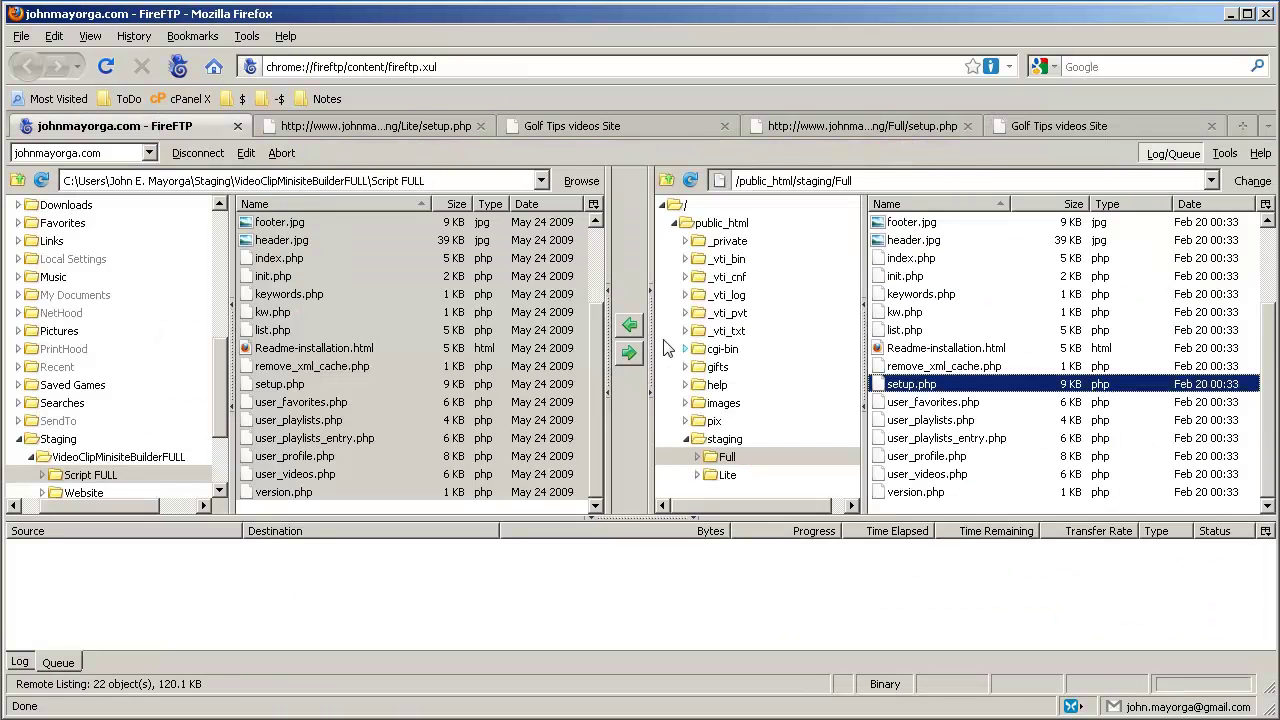